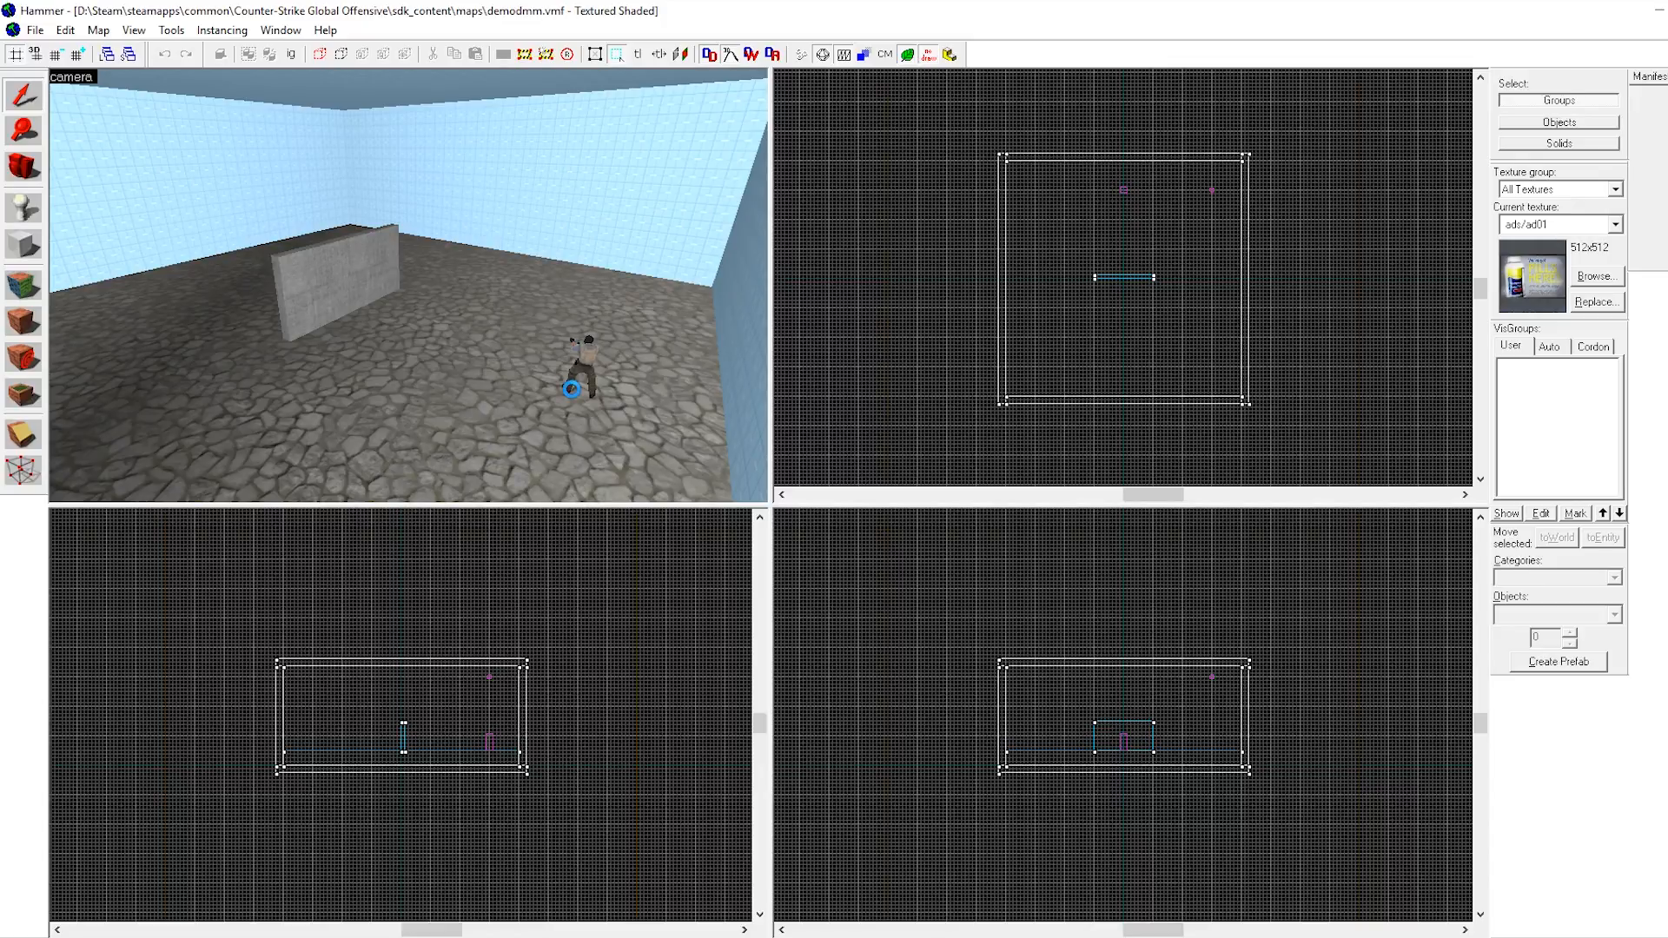
# Fly the camera up to the wall, select it, and clip off its upper-left corner with a diagonal cut, keeping both pieces.
pyautogui.press('z')
pyautogui.press('w')
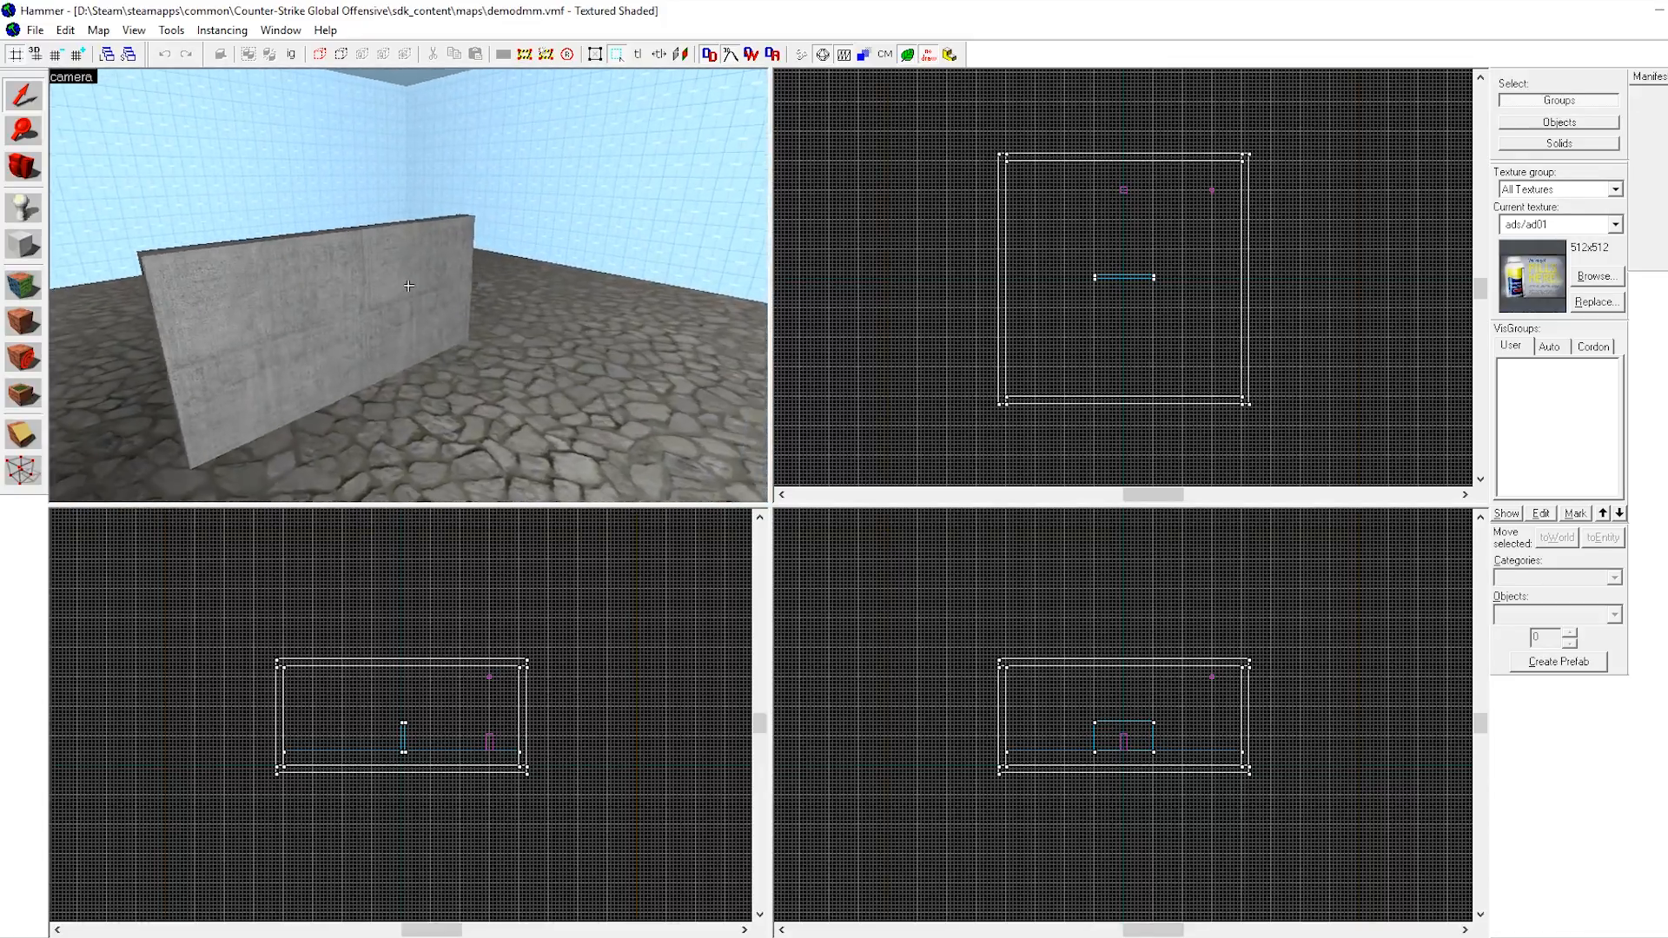
pyautogui.press('d')
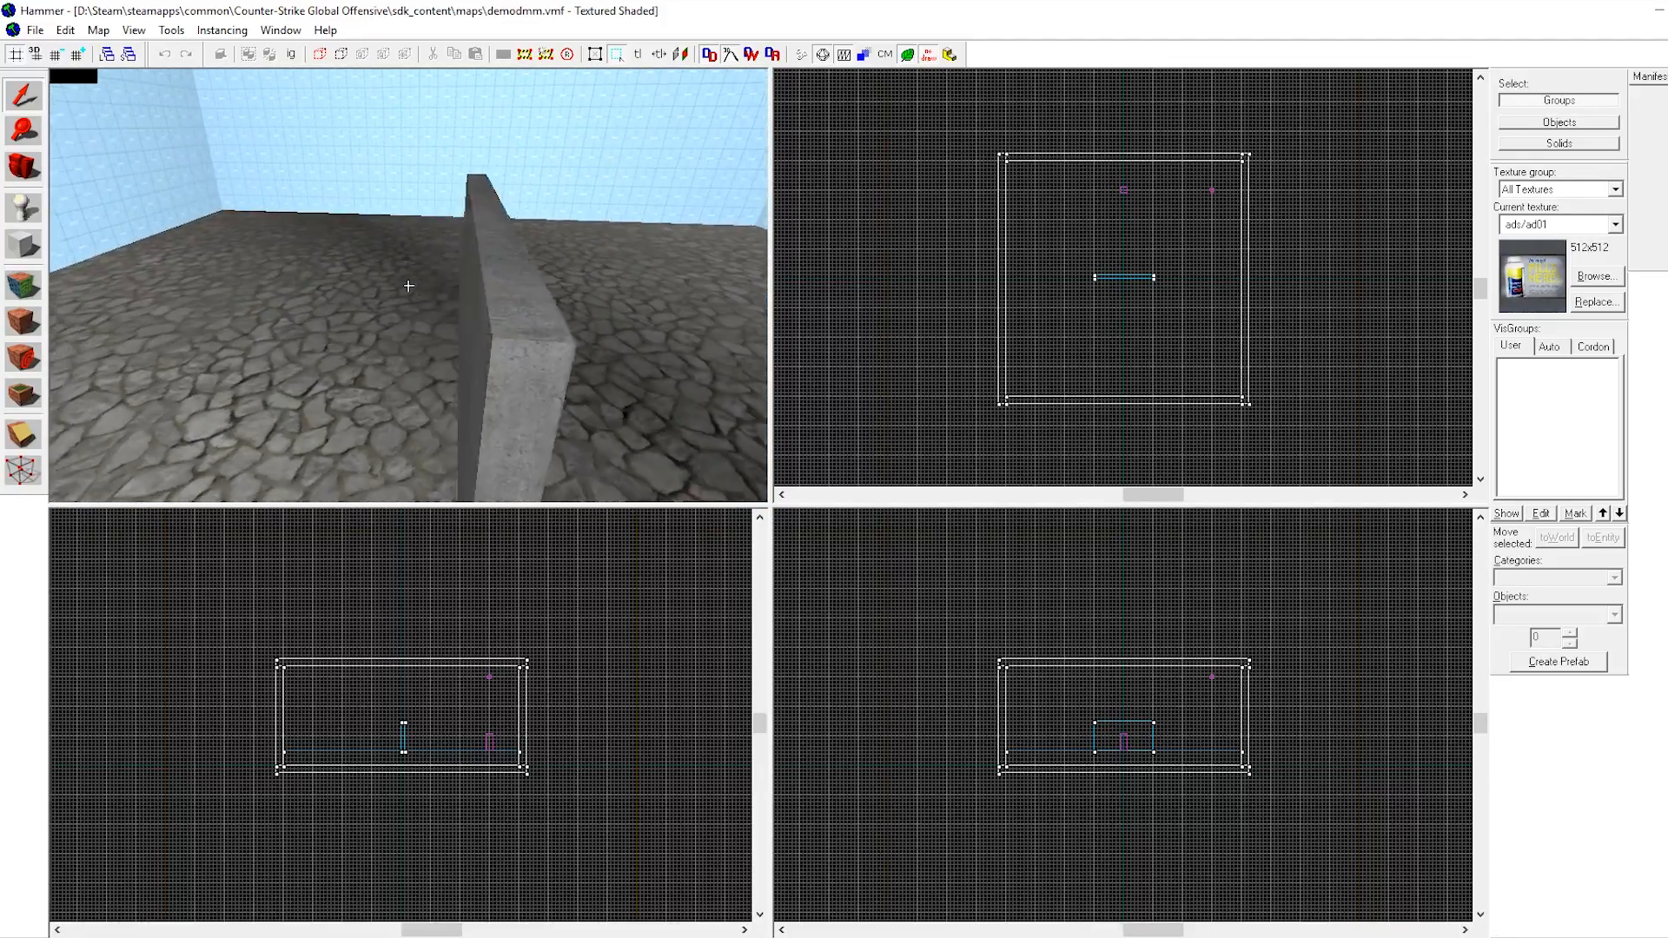
pyautogui.press('s')
pyautogui.press('z')
pyautogui.click(346, 292)
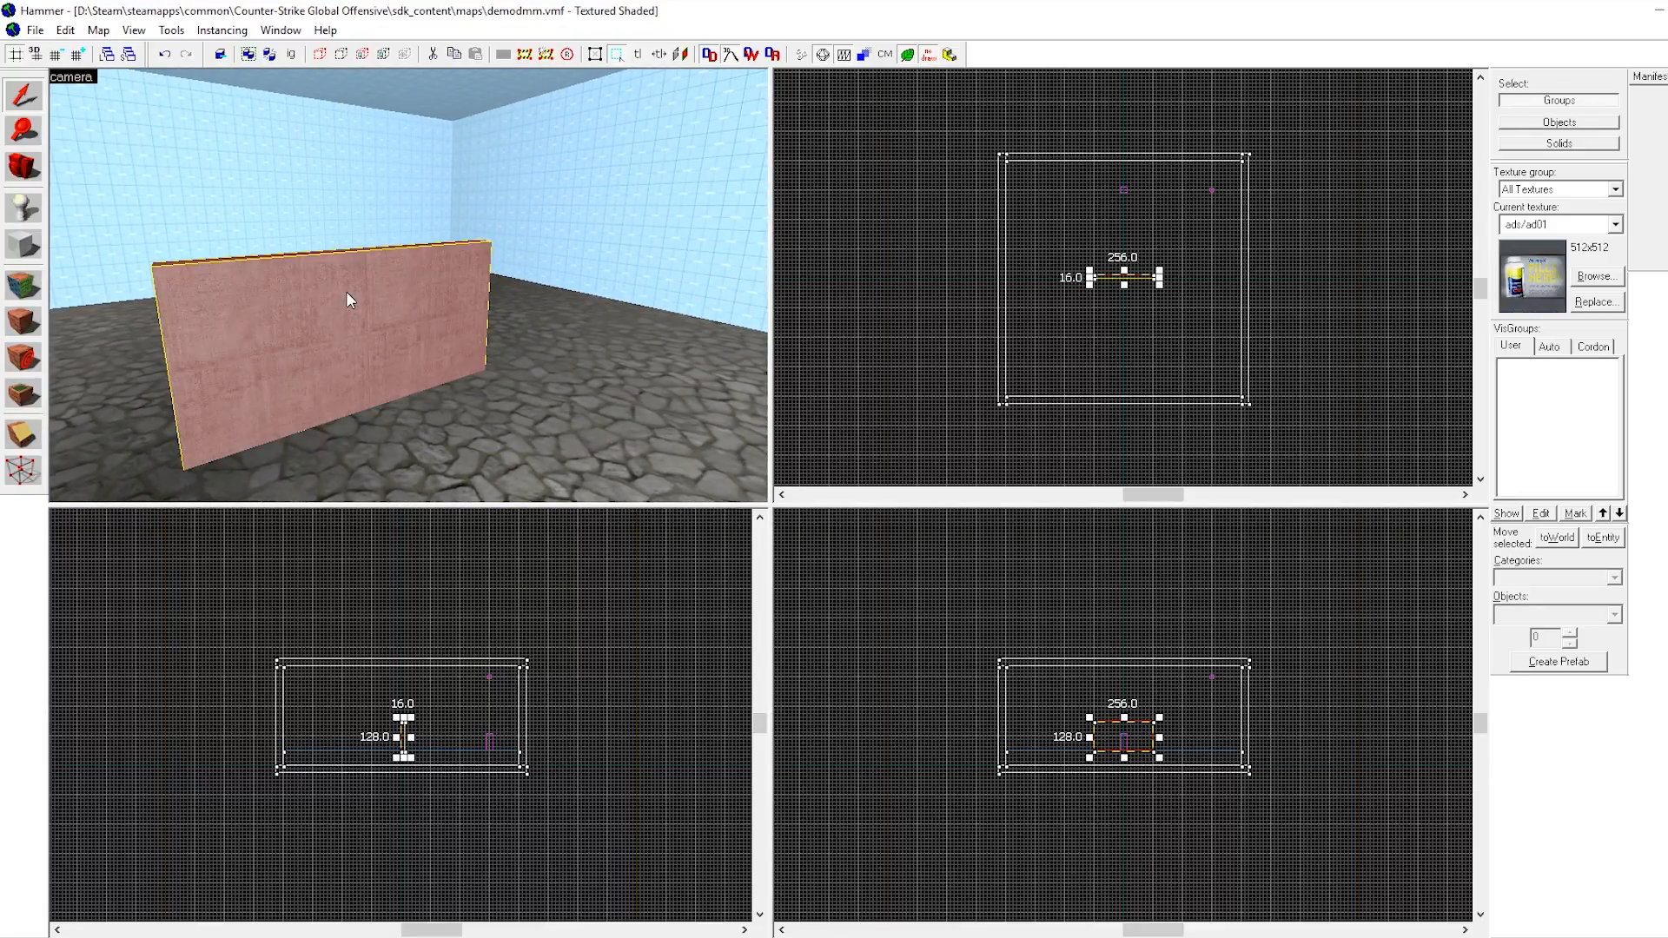
pyautogui.click(27, 426)
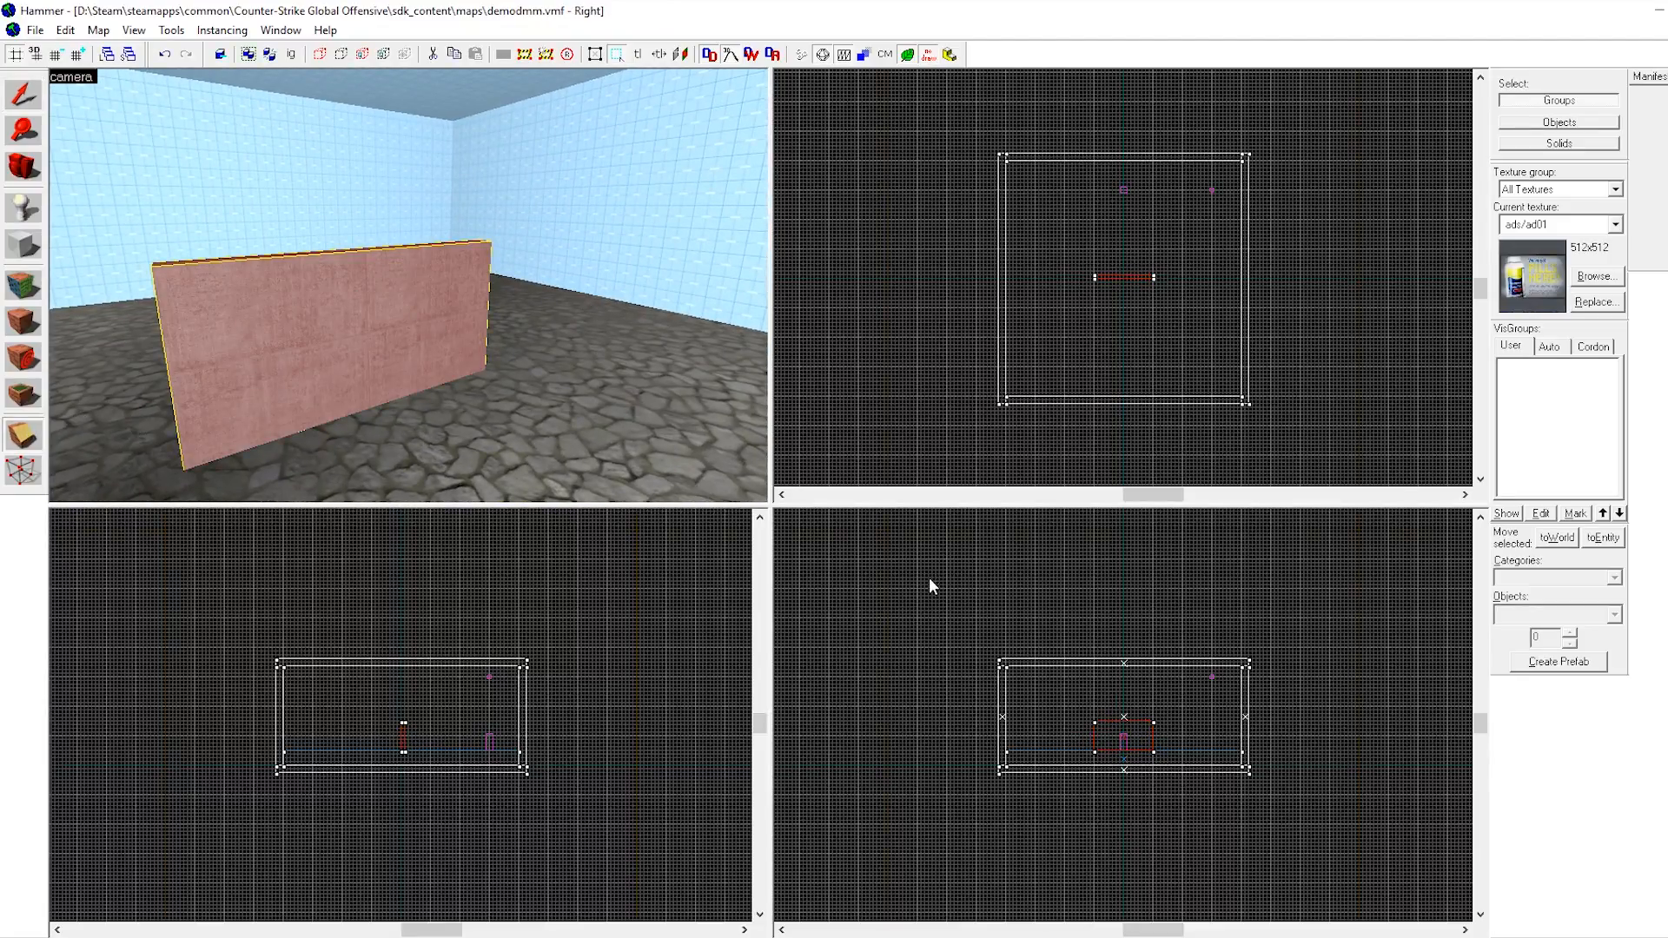
pyautogui.scroll(5, 1129, 717)
pyautogui.moveTo(1070, 670); pyautogui.dragTo(919, 785)
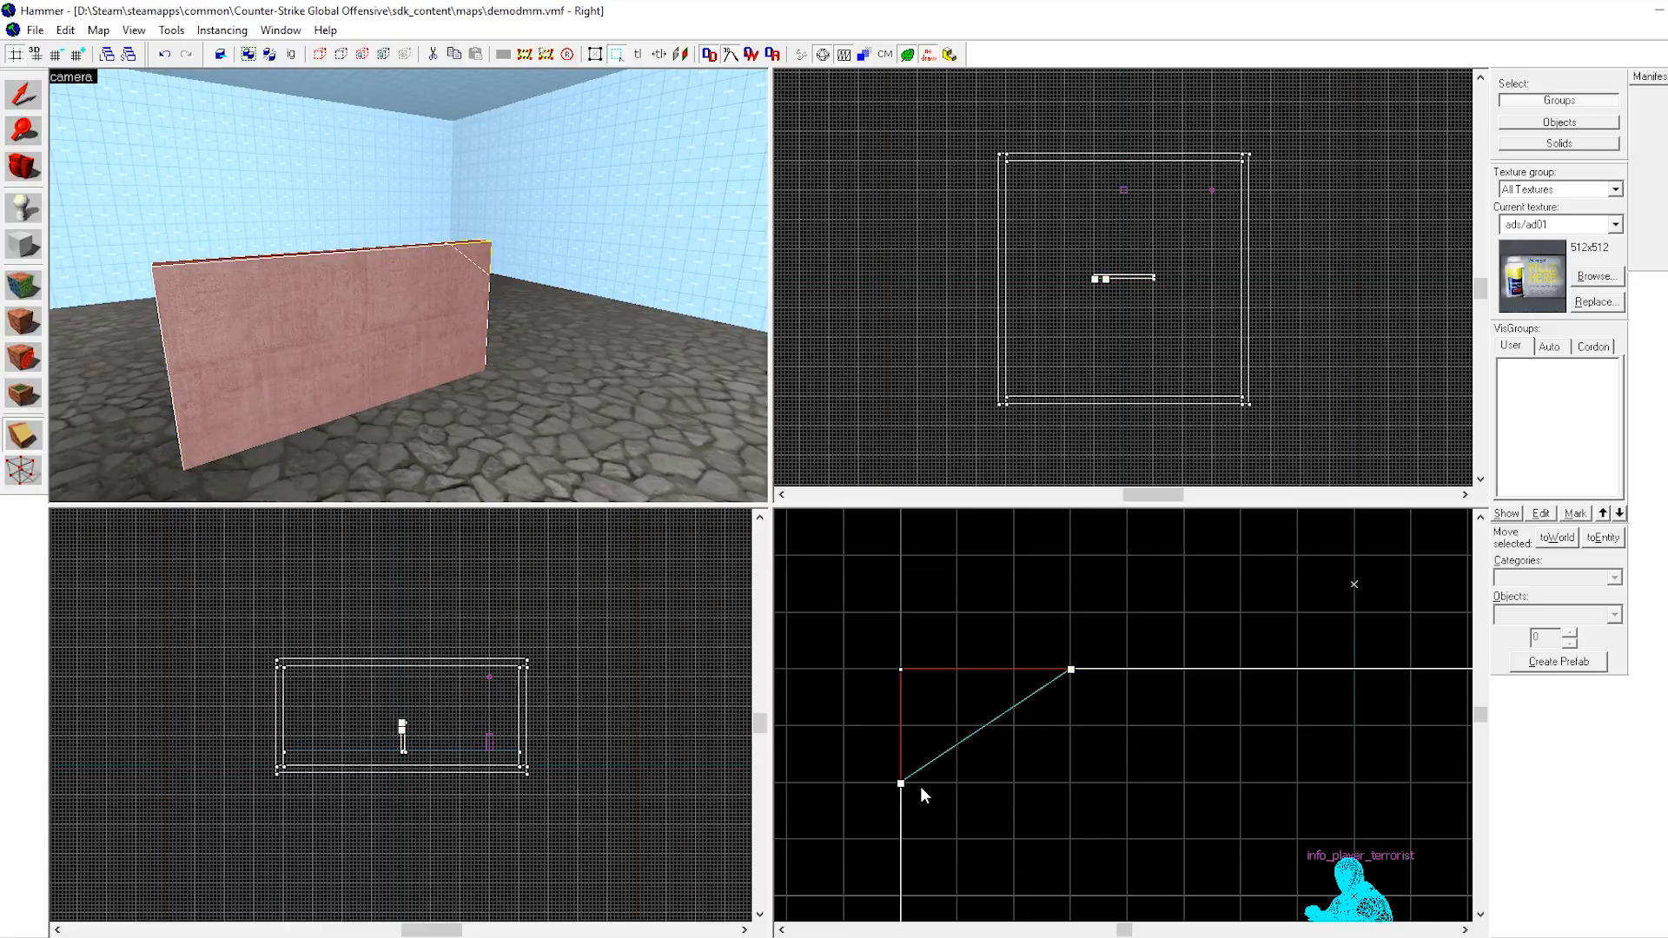
pyautogui.click(26, 443)
pyautogui.click(26, 448)
pyautogui.click(26, 447)
pyautogui.press('Return')
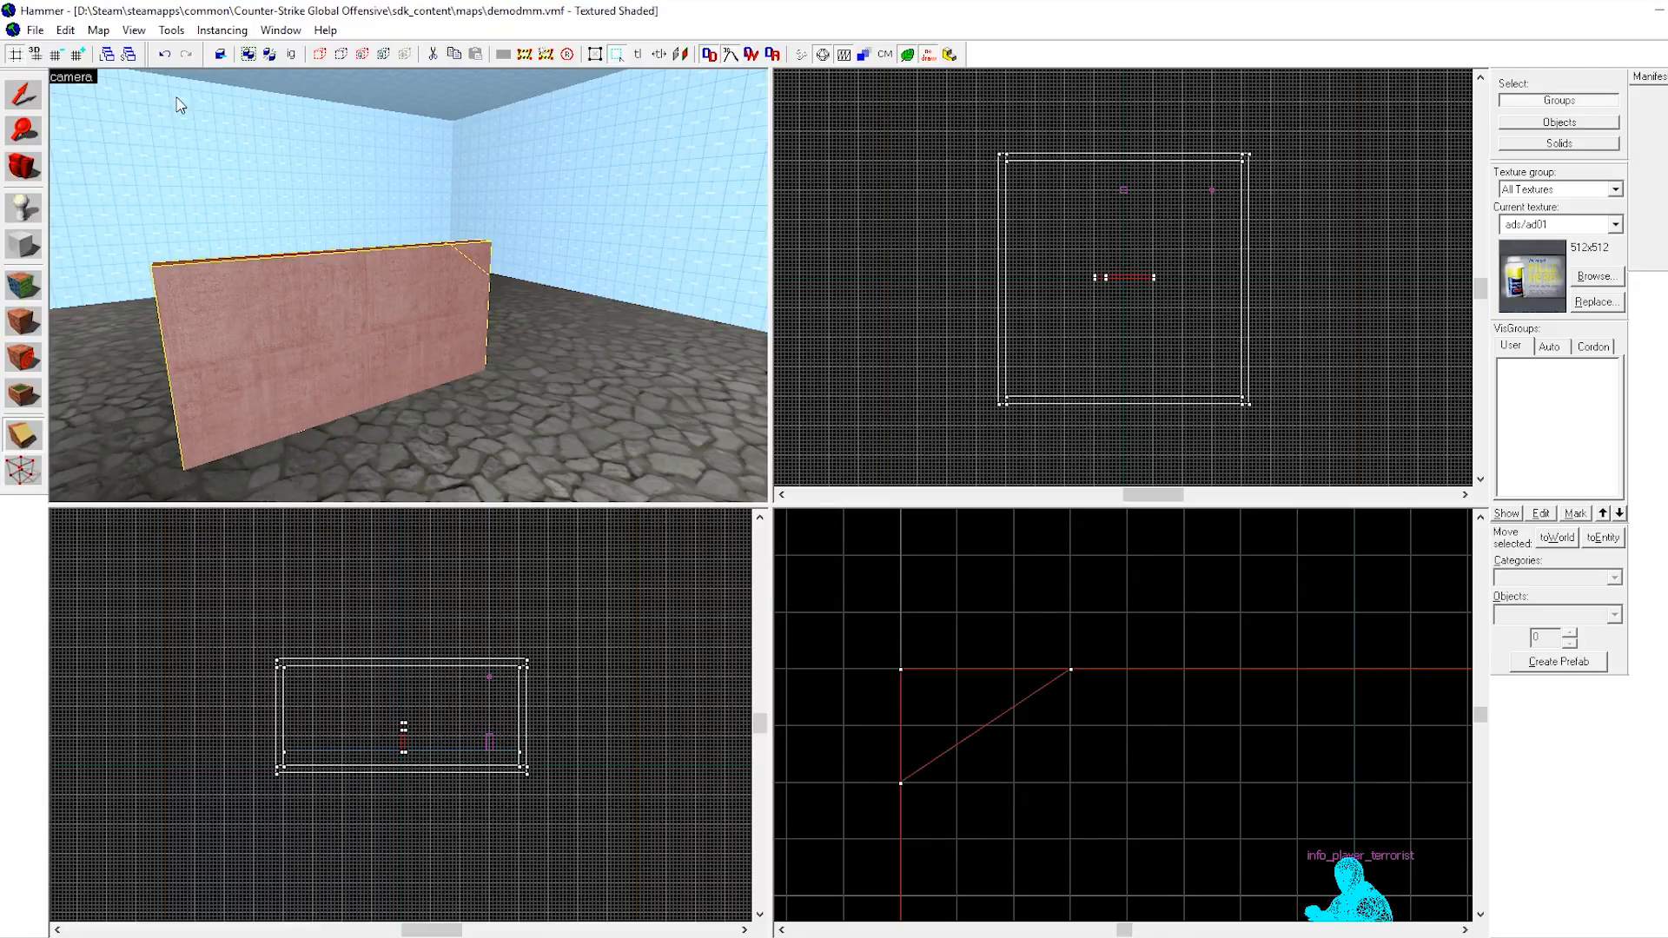
# Select the main wall piece and clip it with a second diagonal cut running down from the first one.
pyautogui.click(16, 102)
pyautogui.click(434, 314)
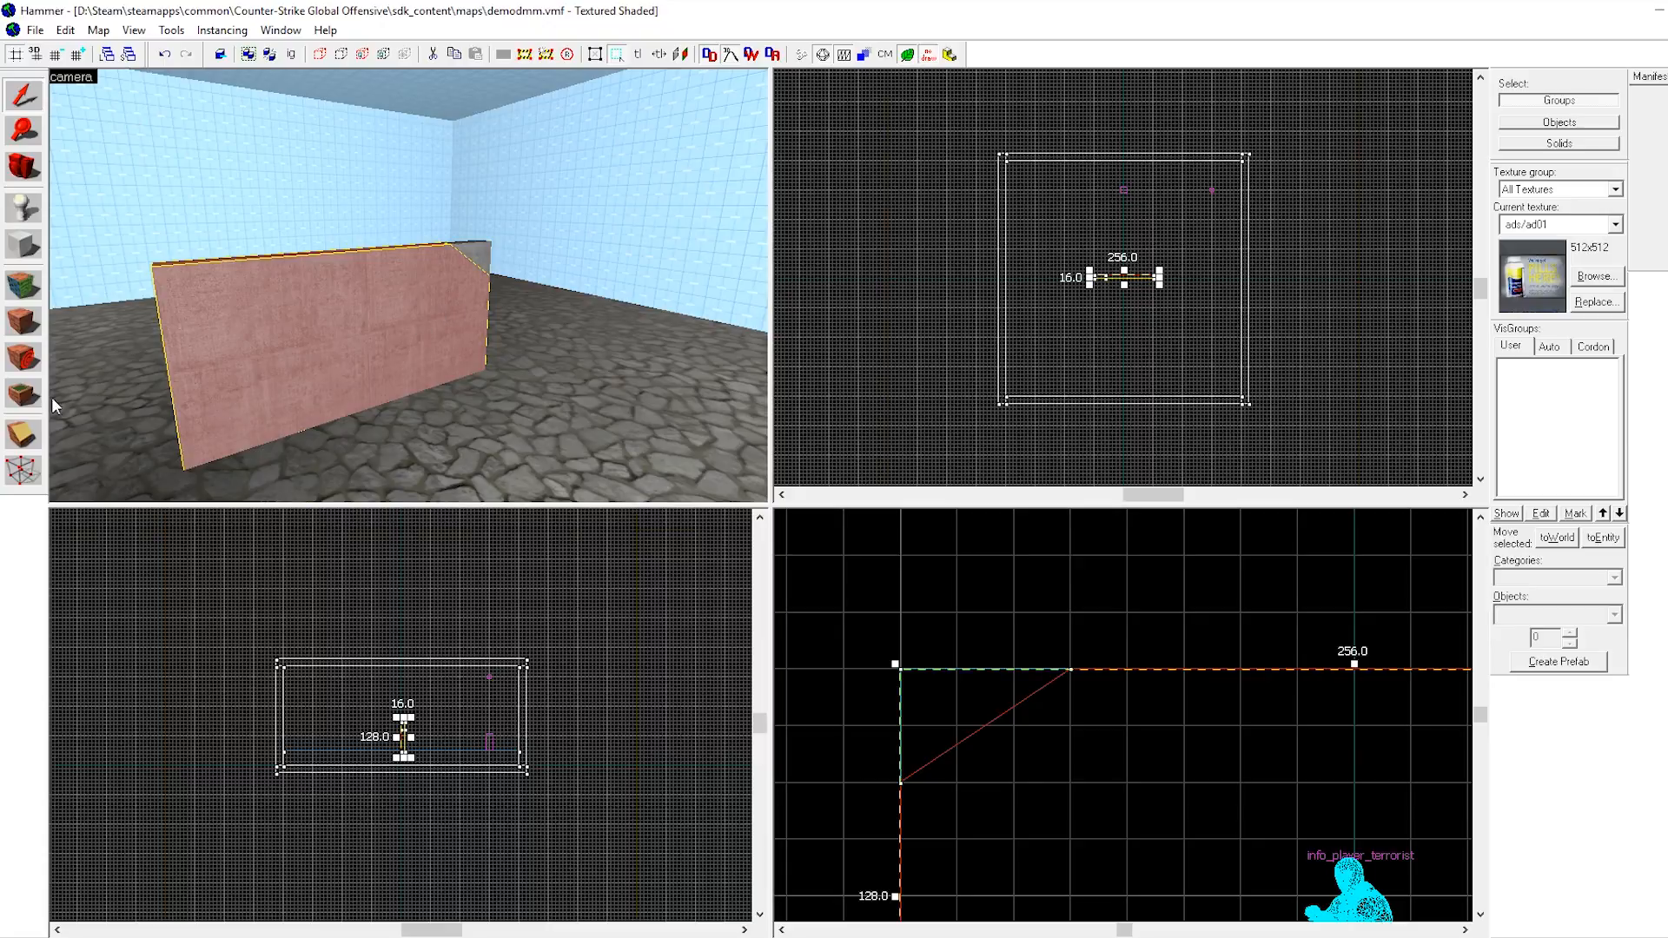
pyautogui.click(27, 436)
pyautogui.scroll(-7, 957, 566)
pyautogui.scroll(4, 1020, 602)
pyautogui.moveTo(930, 574)
pyautogui.mouseDown()
pyautogui.moveTo(1059, 667)
pyautogui.moveTo(1047, 677)
pyautogui.mouseUp()
pyautogui.press('Return')
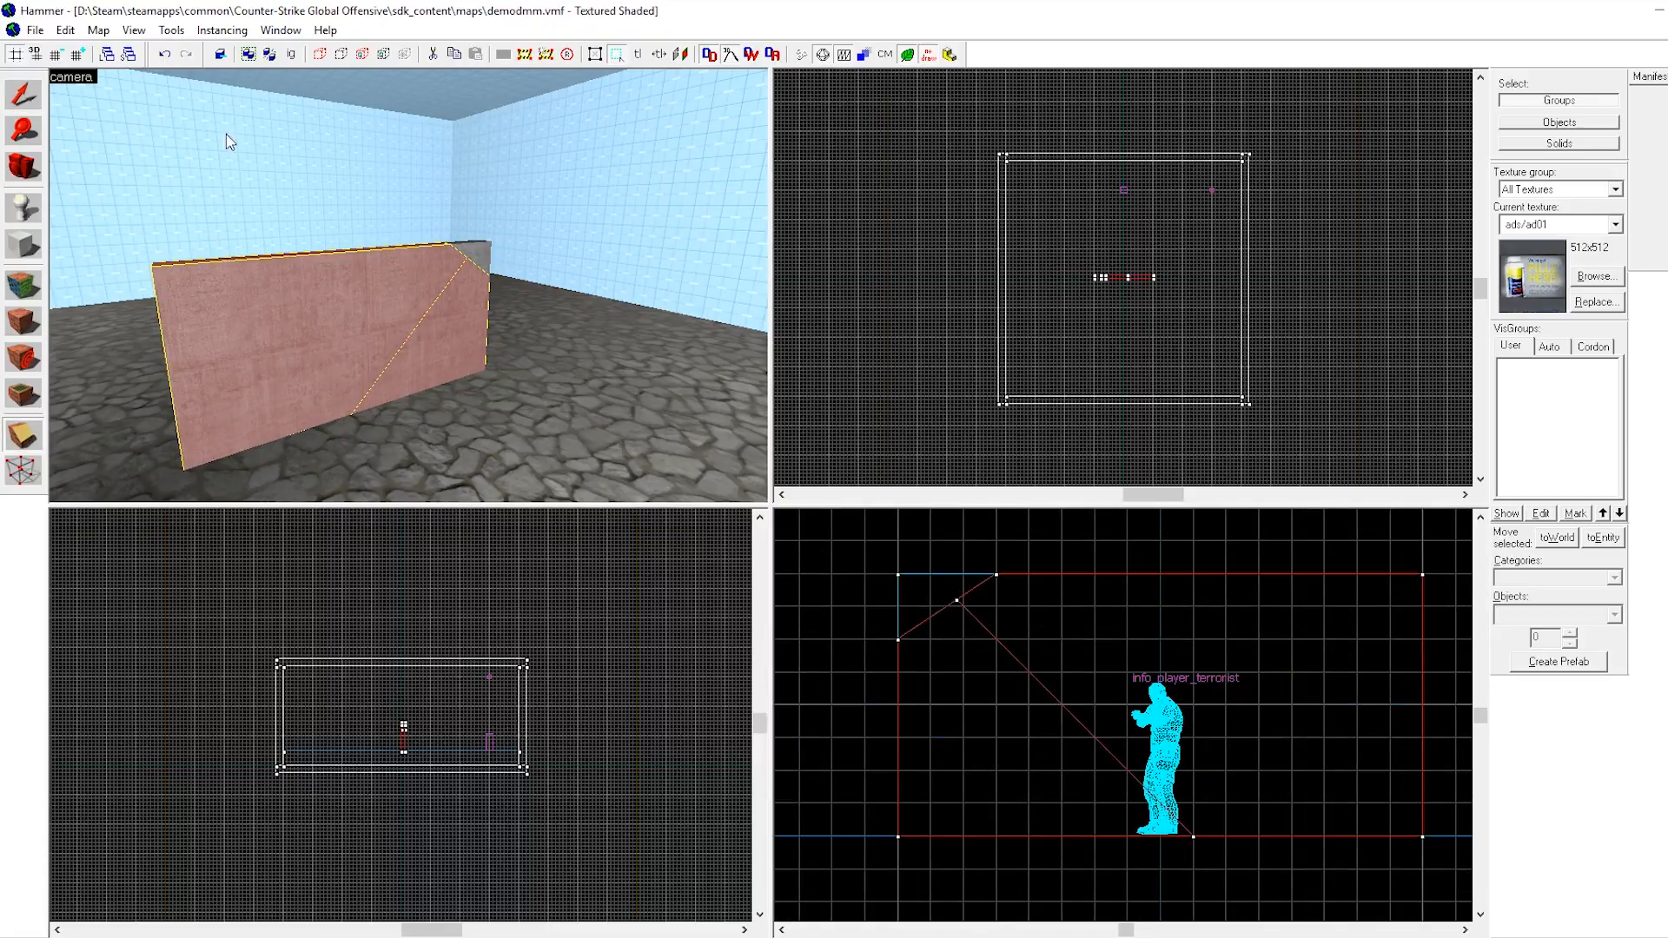
# Select the right wall section and clip it with a diagonal cut across its left part.
pyautogui.click(23, 96)
pyautogui.click(454, 350)
pyautogui.click(22, 430)
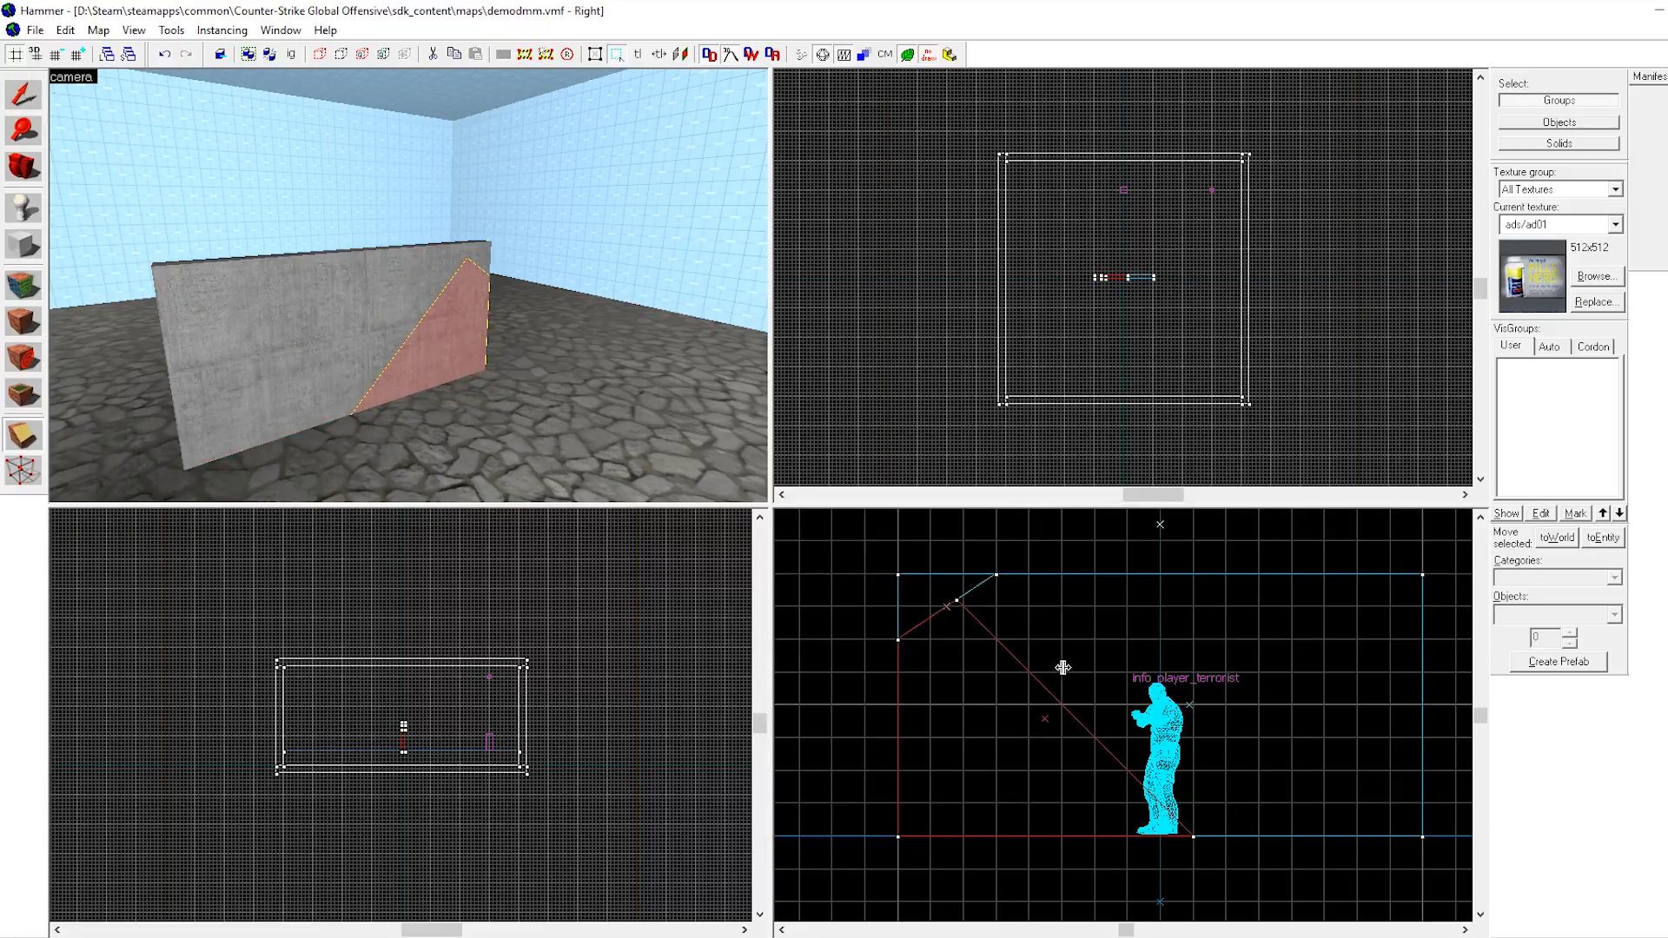
pyautogui.moveTo(1028, 641); pyautogui.dragTo(919, 719)
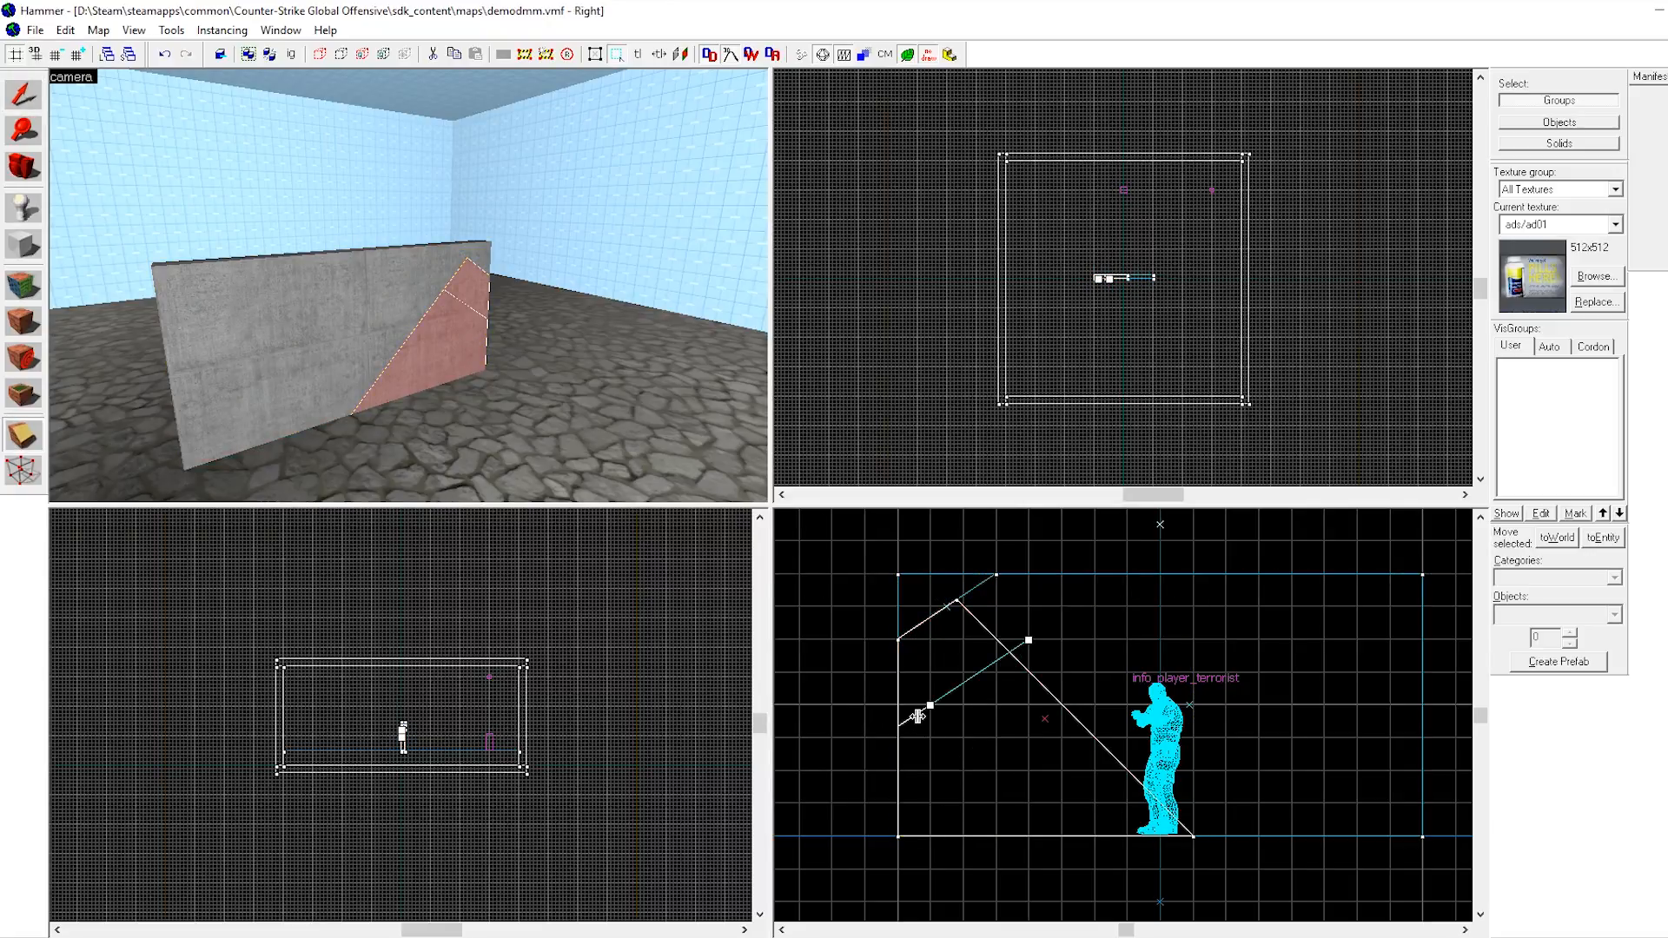
pyautogui.press('Return')
# Select the left-hand piece and split it with a vertical cut.
pyautogui.click(24, 96)
pyautogui.click(434, 353)
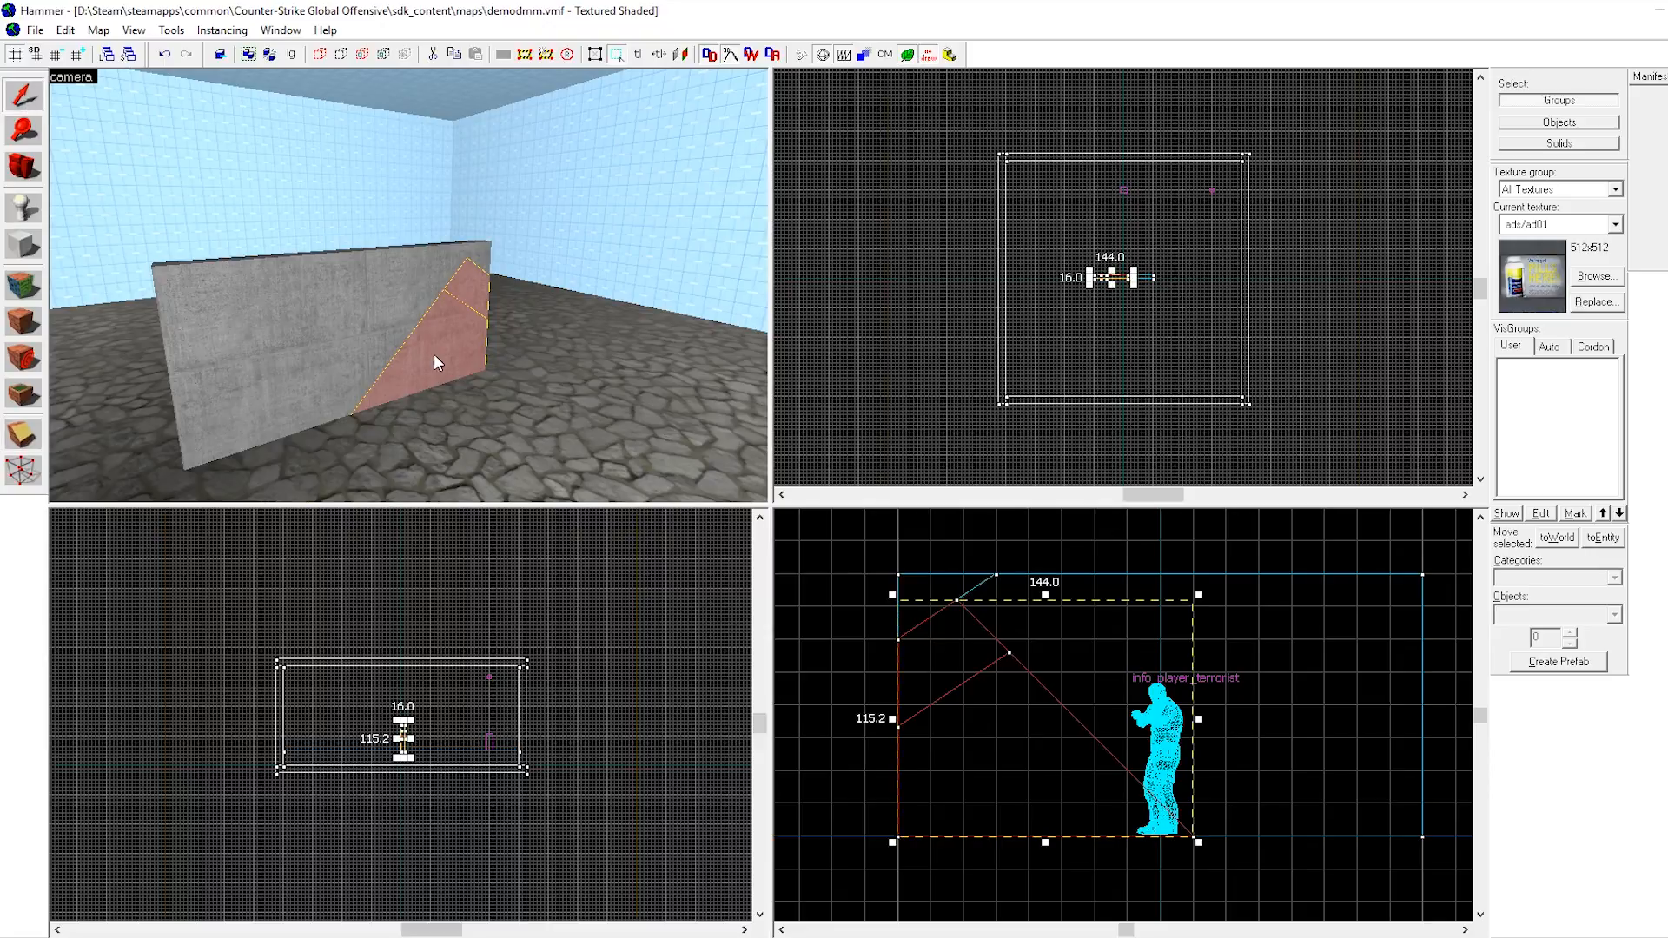
pyautogui.click(22, 430)
pyautogui.moveTo(1061, 674); pyautogui.dragTo(1060, 778)
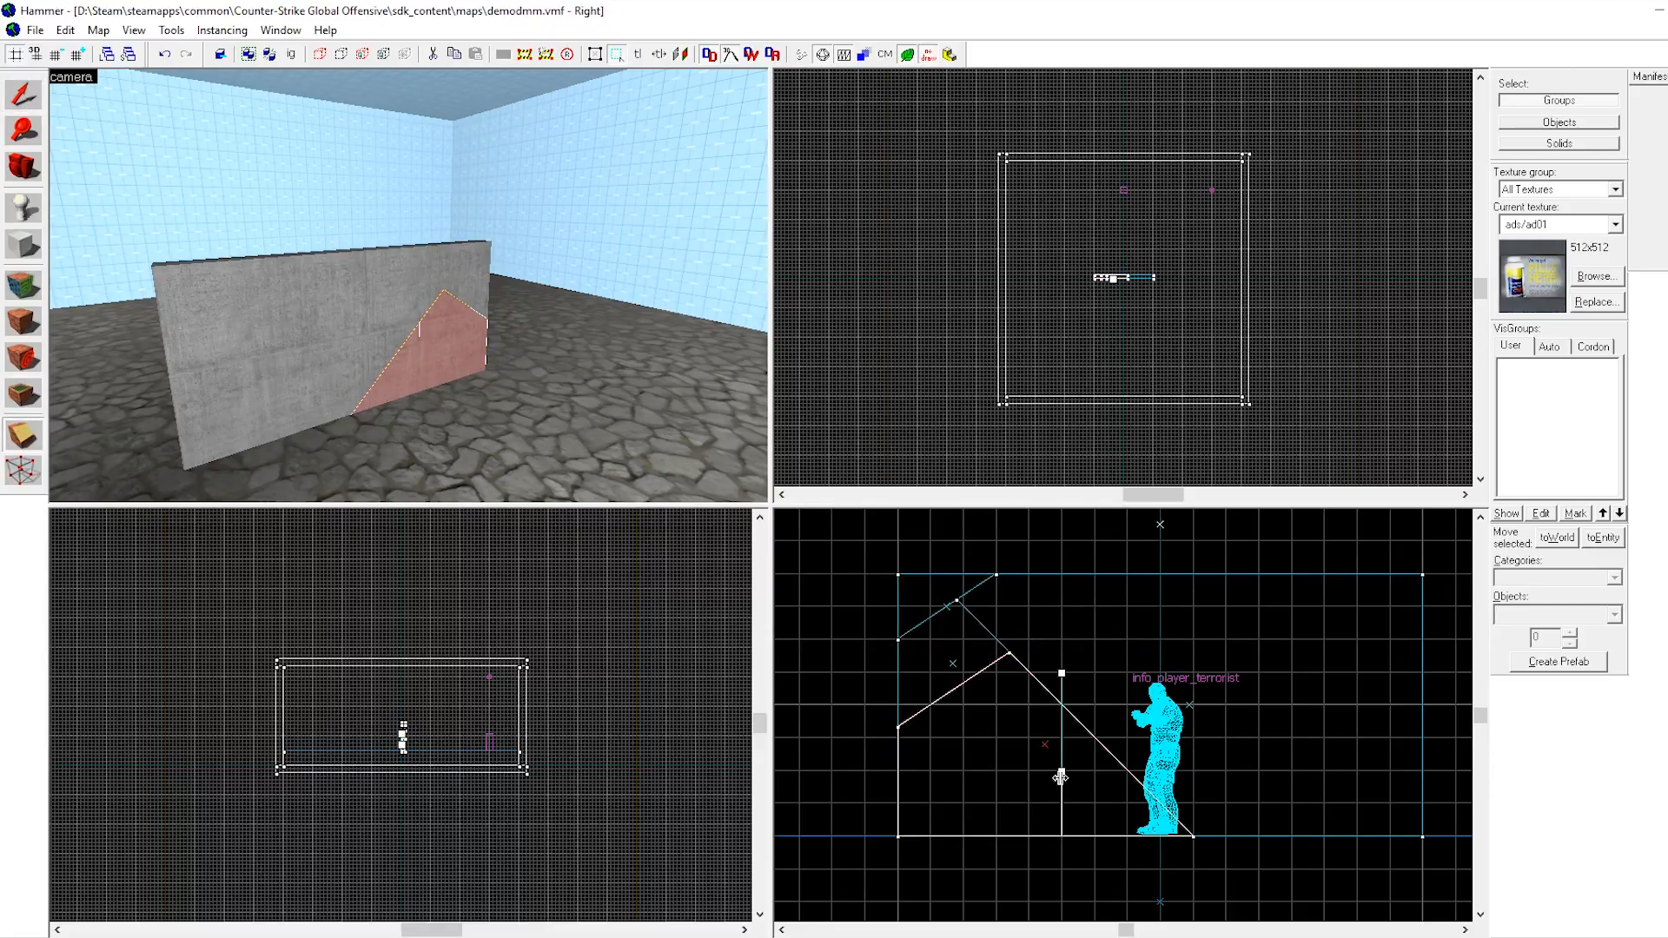
pyautogui.press('Return')
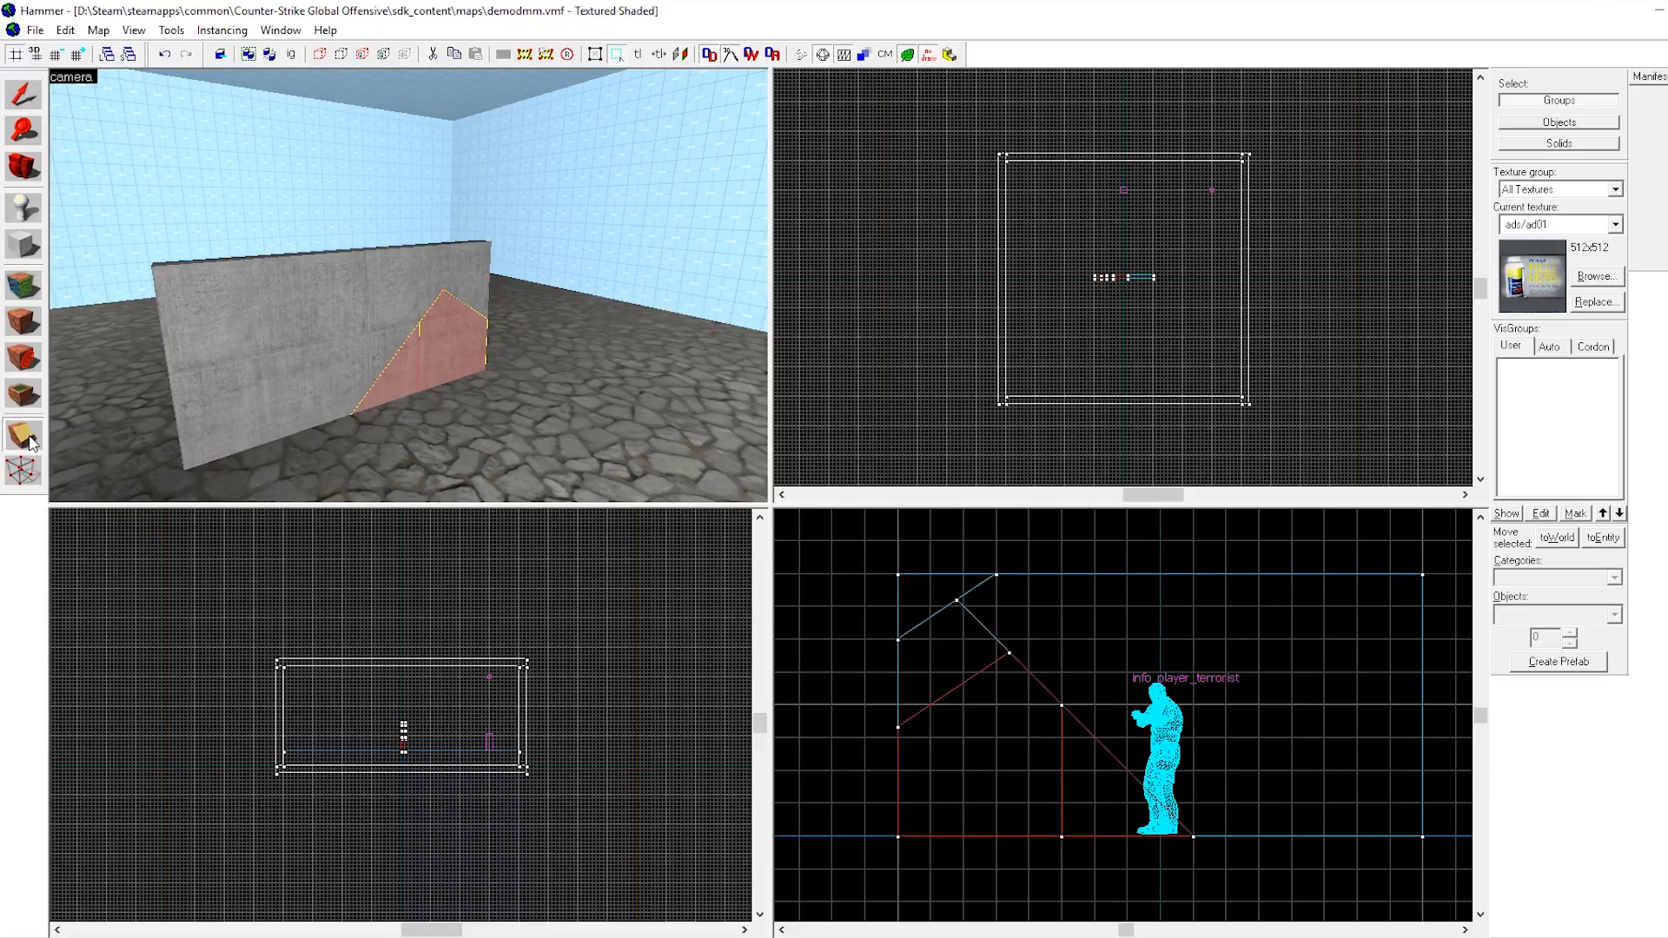
# Select the small left block and clip it diagonally from its left edge down toward the bottom.
pyautogui.click(23, 94)
pyautogui.click(373, 305)
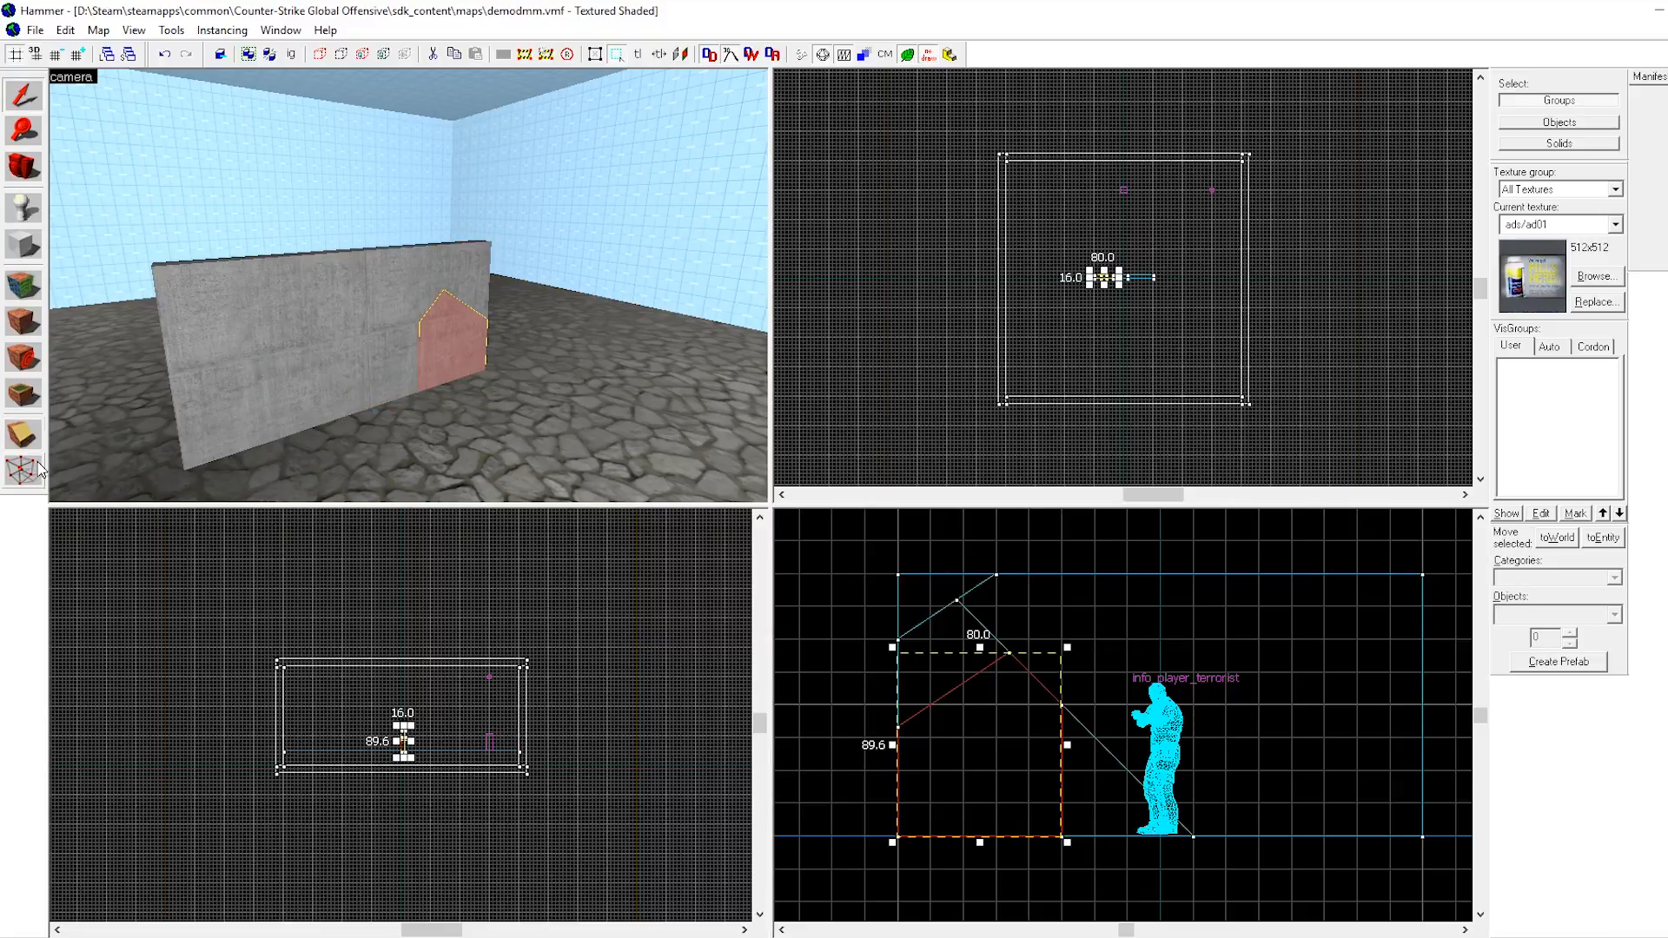
pyautogui.click(22, 432)
pyautogui.moveTo(899, 705); pyautogui.dragTo(1028, 771)
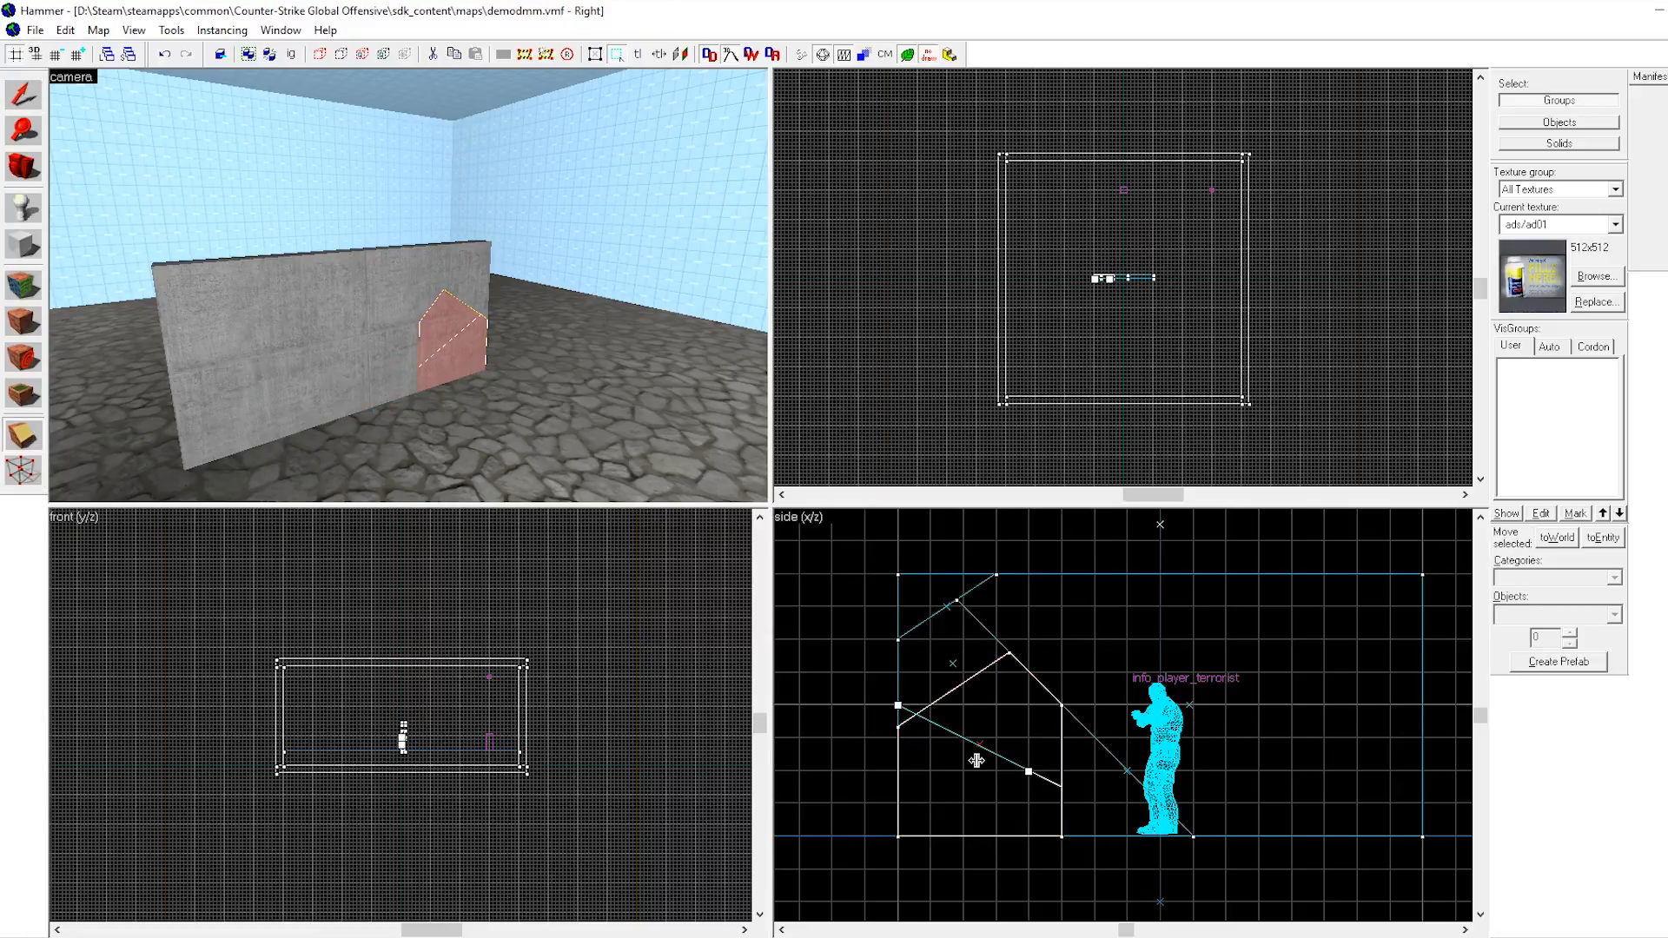
pyautogui.press('Return')
# Select the large right section and clip it with a steep diagonal cut near its upper-left end.
pyautogui.click(23, 93)
pyautogui.click(217, 304)
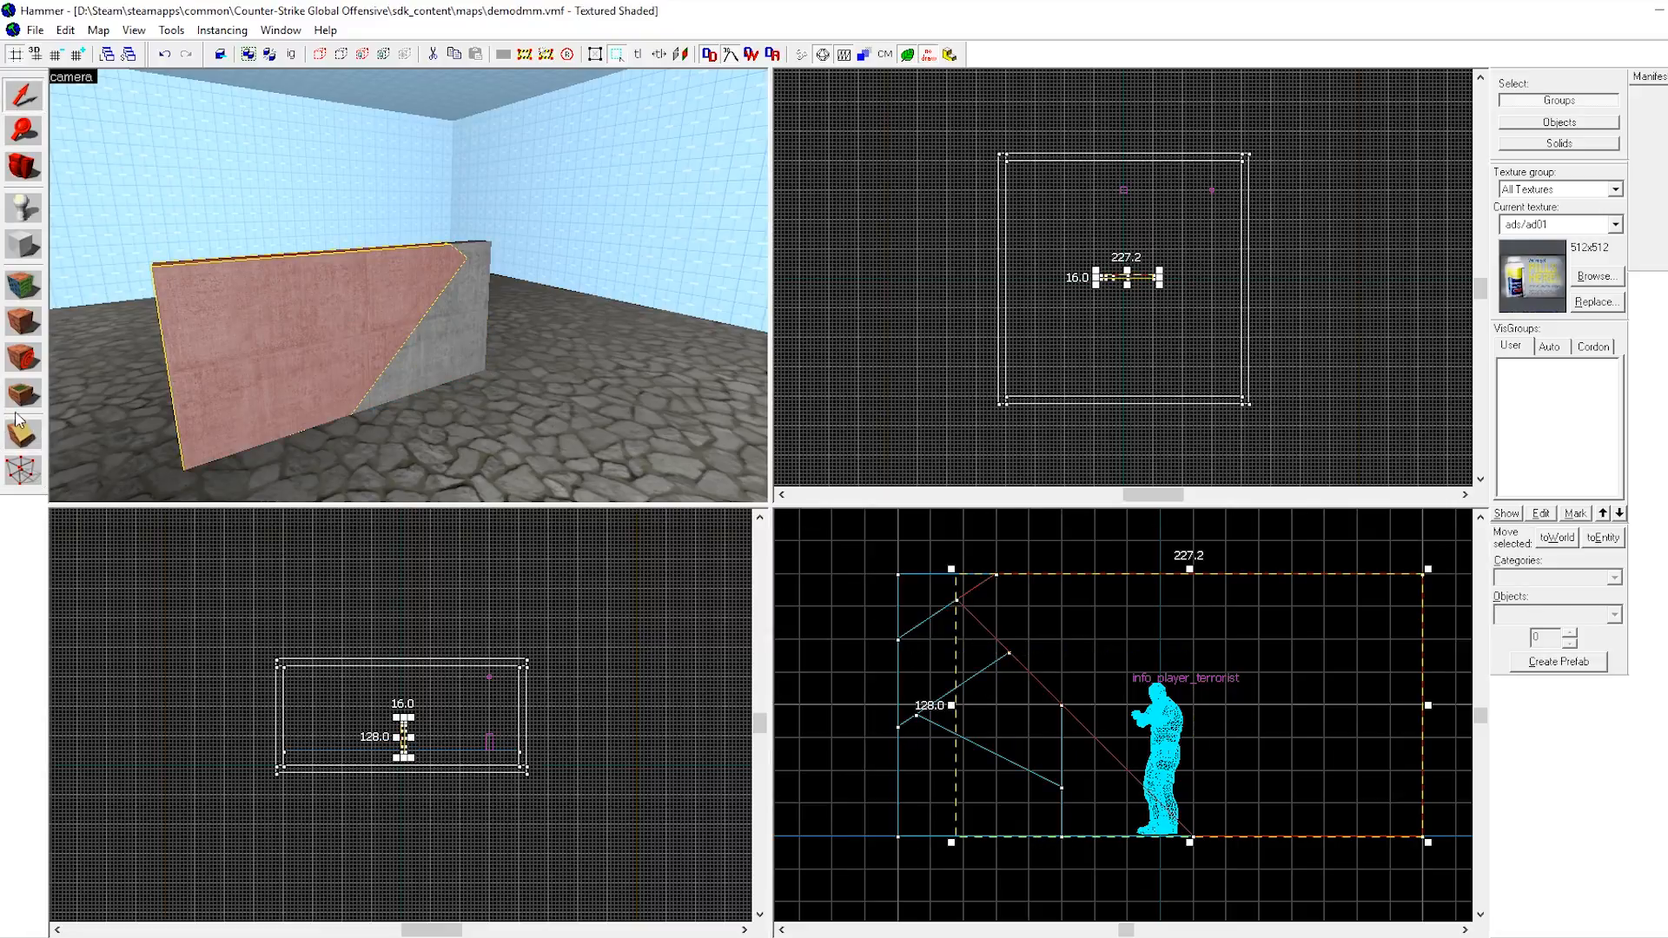
pyautogui.click(21, 433)
pyautogui.moveTo(1127, 541); pyautogui.dragTo(1030, 671)
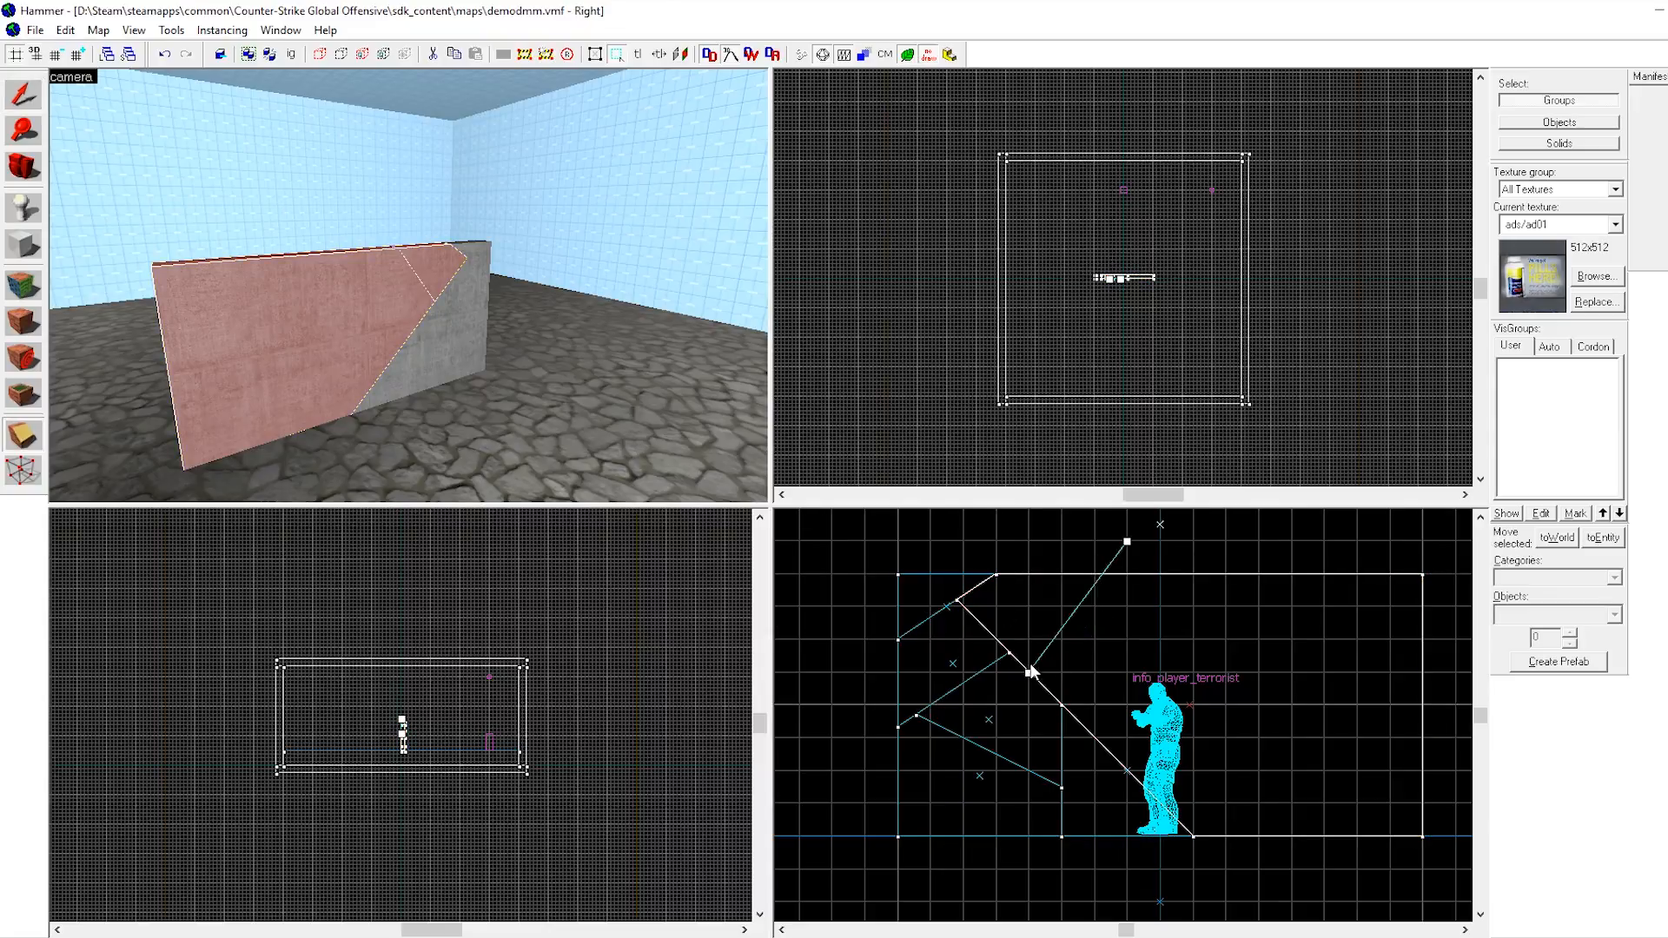
pyautogui.press('Return')
# Select the right section and cut it roughly horizontally at mid-height.
pyautogui.click(24, 94)
pyautogui.click(401, 365)
pyautogui.click(215, 395)
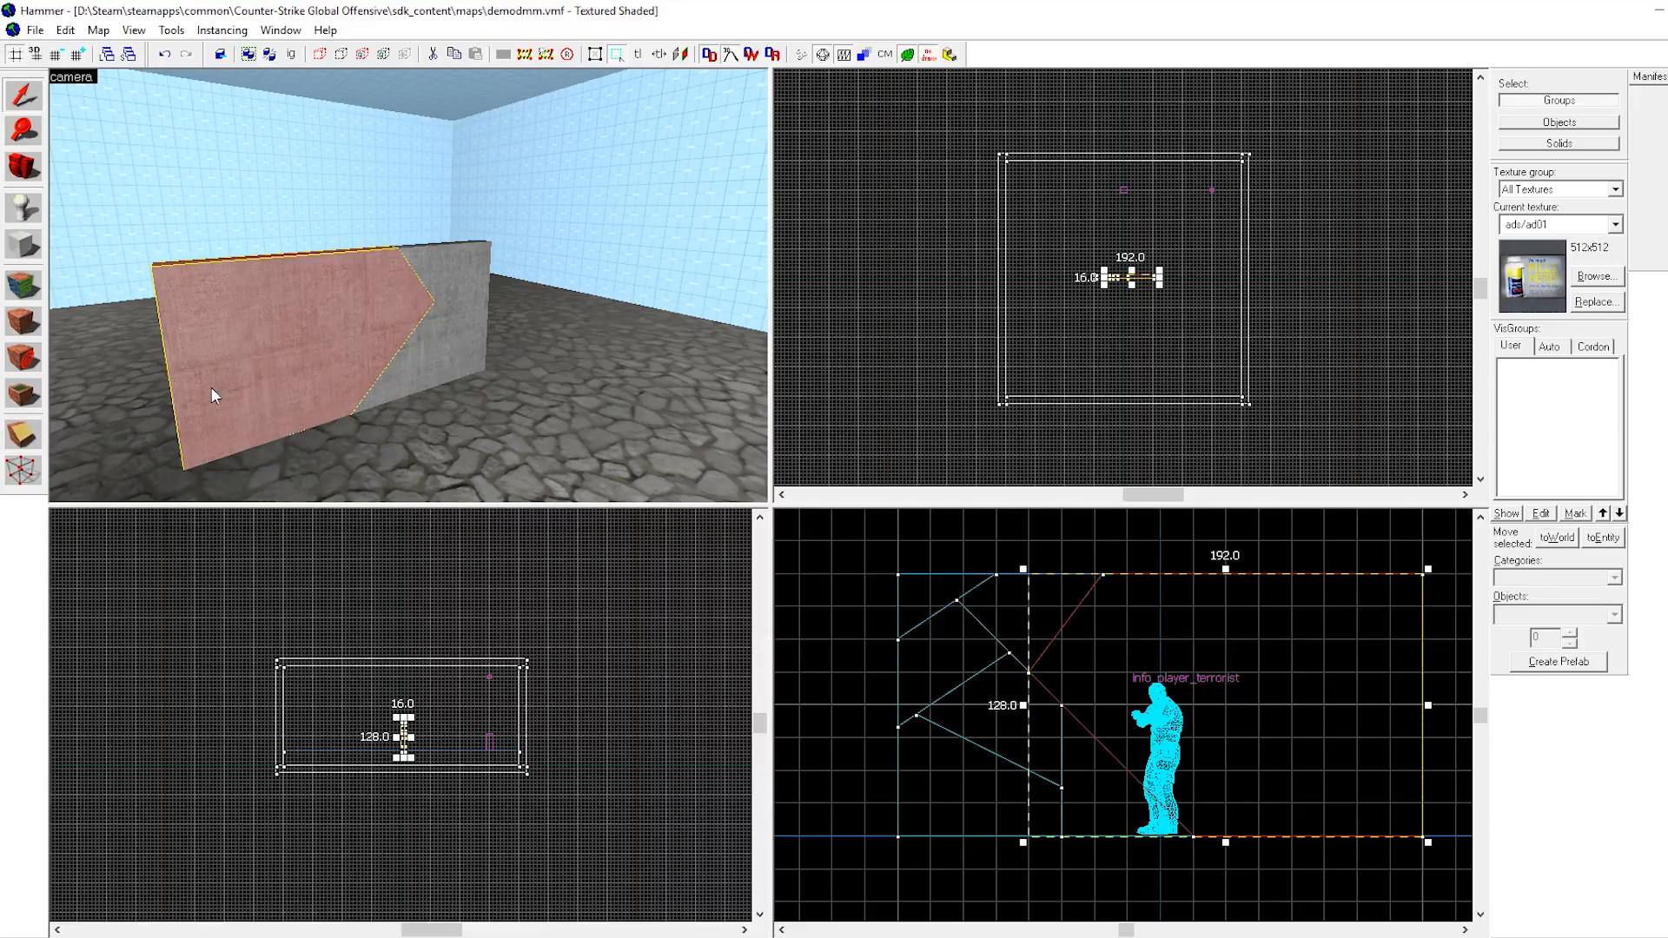
pyautogui.click(21, 433)
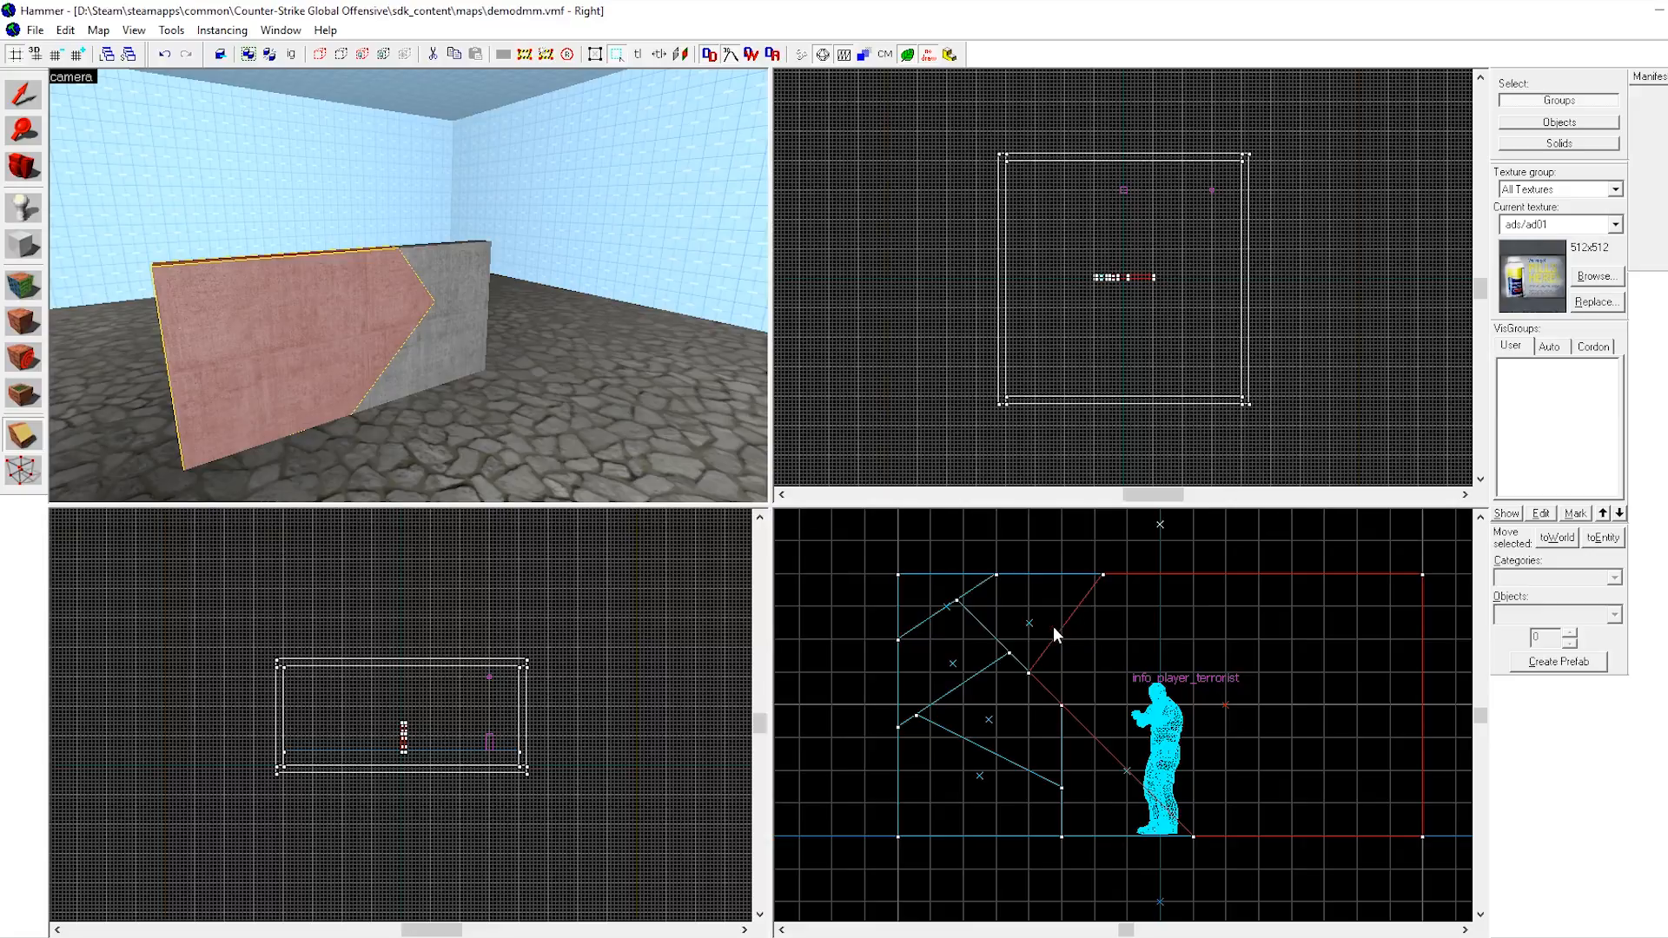
pyautogui.moveTo(1055, 637); pyautogui.dragTo(1210, 627)
pyautogui.press('Return')
# Select the top strip and clip it with a short steep cut near its left end.
pyautogui.click(24, 94)
pyautogui.click(339, 276)
pyautogui.click(22, 432)
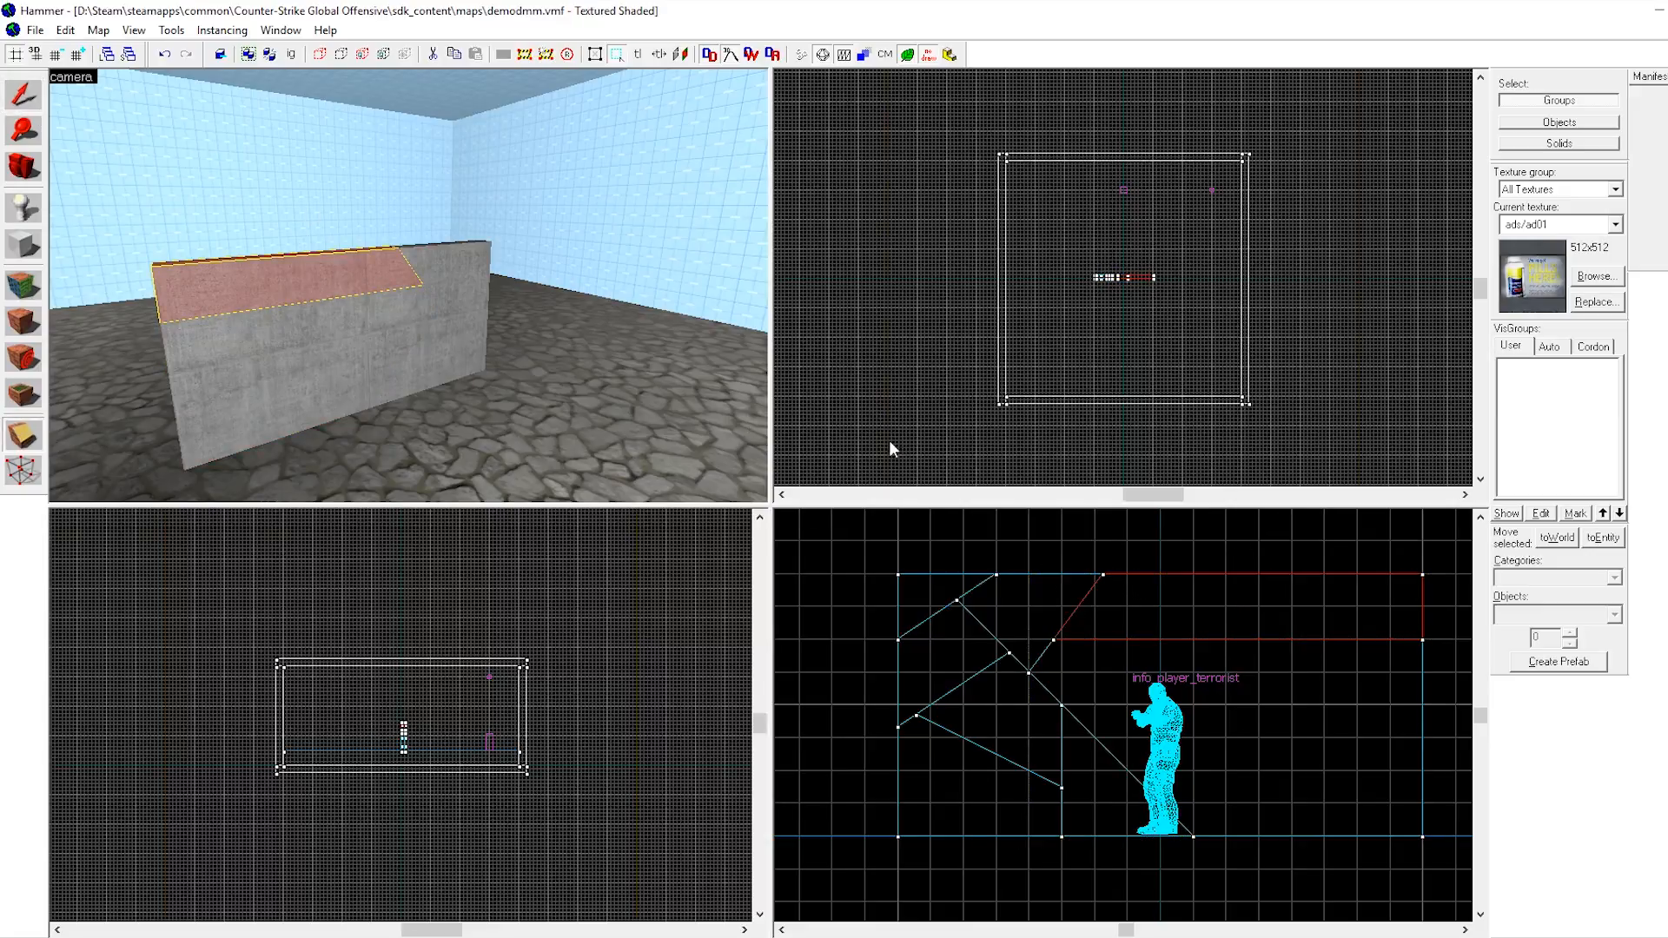
pyautogui.moveTo(1191, 574); pyautogui.dragTo(1214, 622)
pyautogui.press('Return')
# Select the clipped wall pieces one by one and inspect a piece's object properties.
pyautogui.click(19, 93)
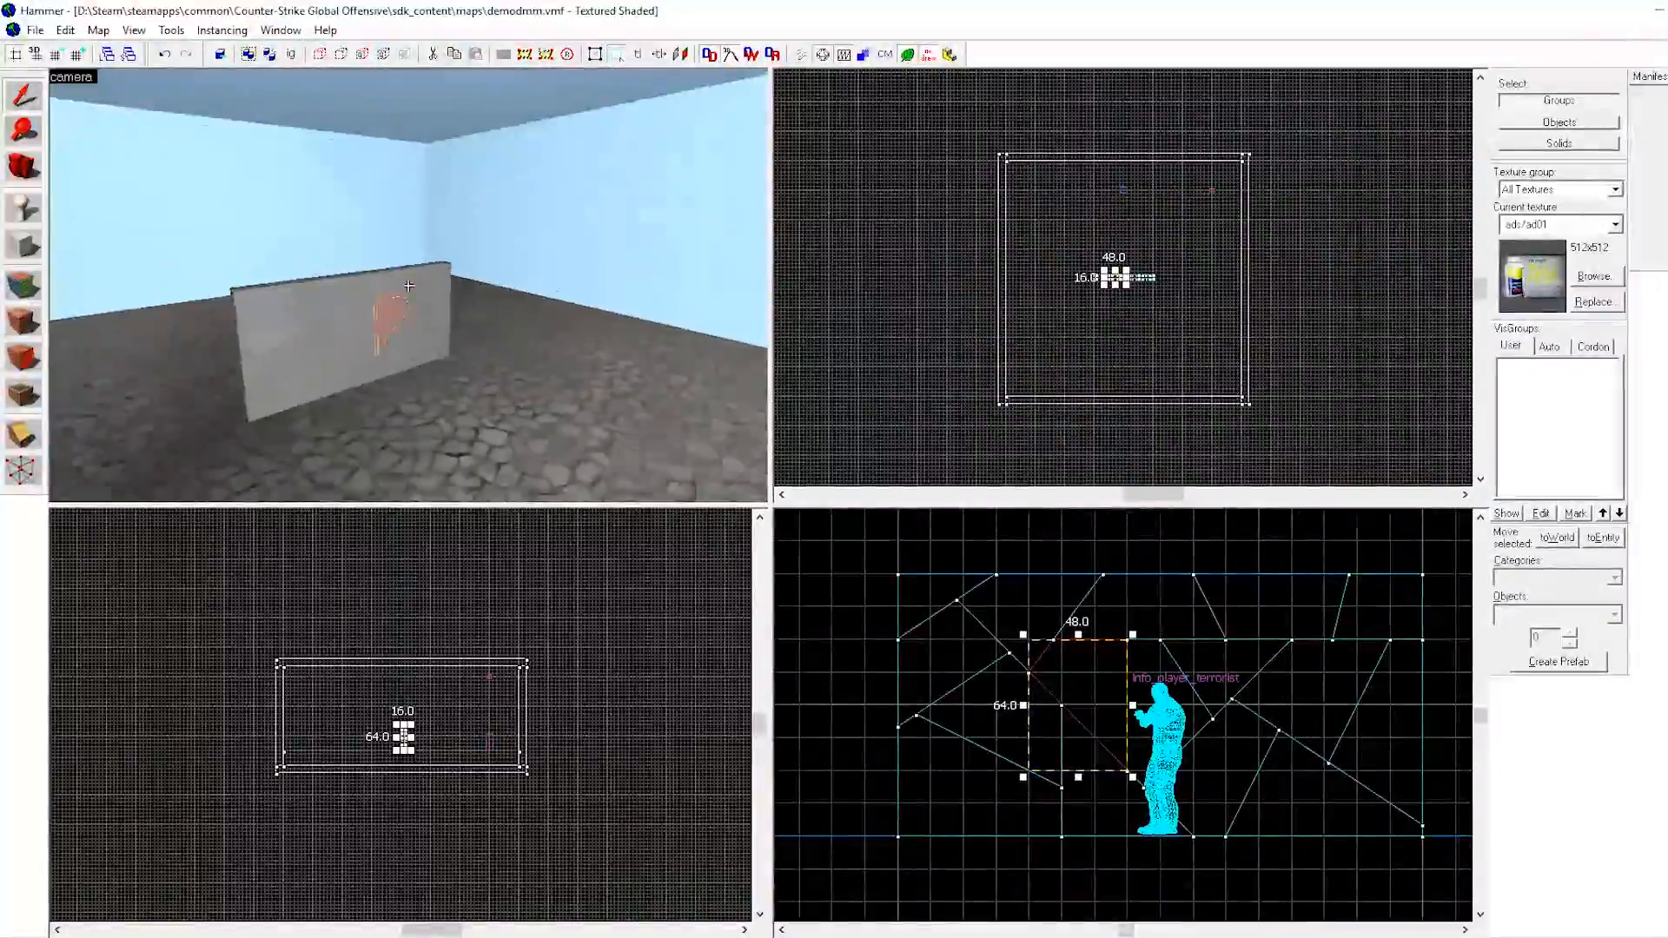
pyautogui.click(332, 294)
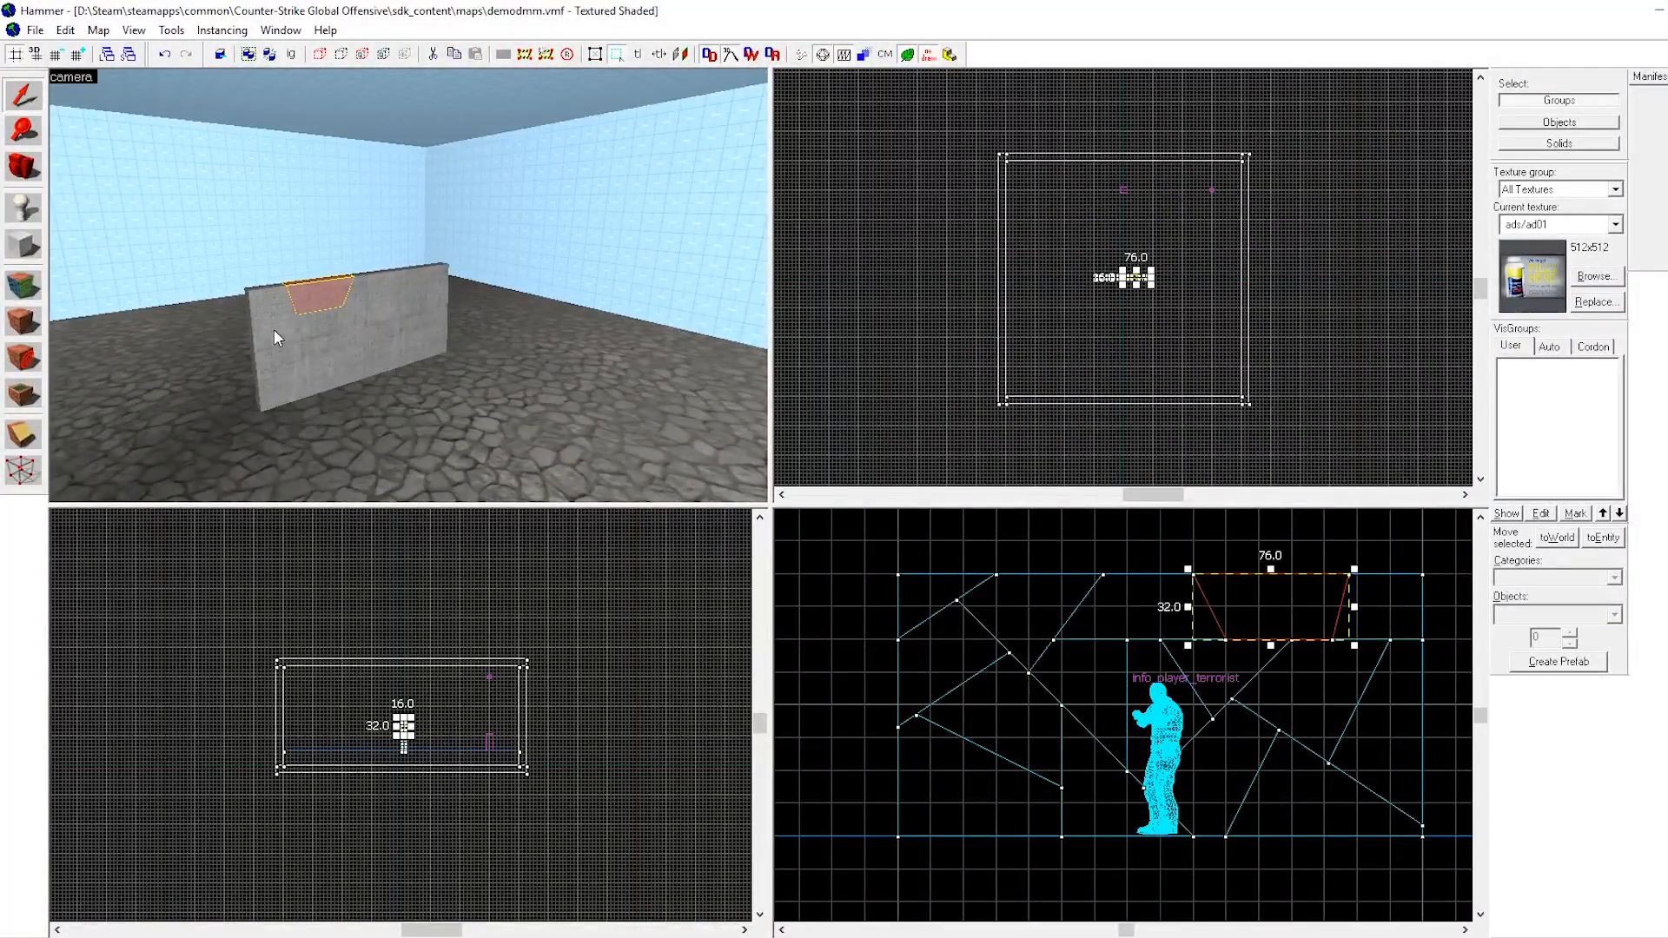
pyautogui.click(297, 339)
pyautogui.click(342, 378)
pyautogui.click(381, 357)
pyautogui.click(362, 289)
pyautogui.click(422, 321)
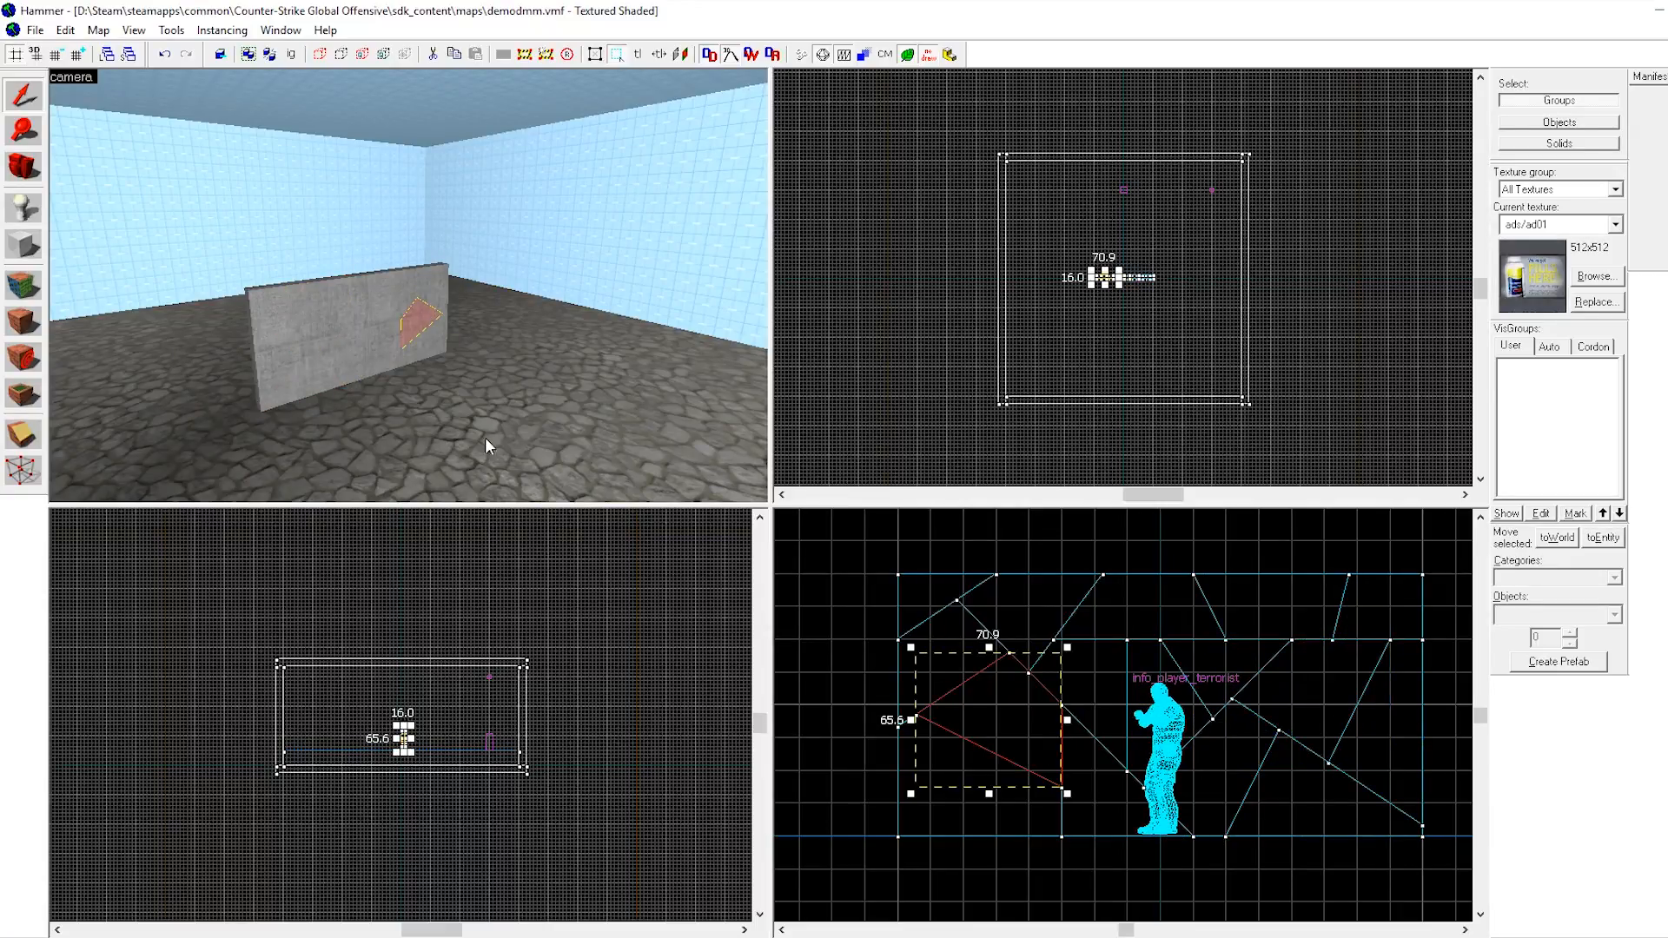
pyautogui.doubleClick(429, 341)
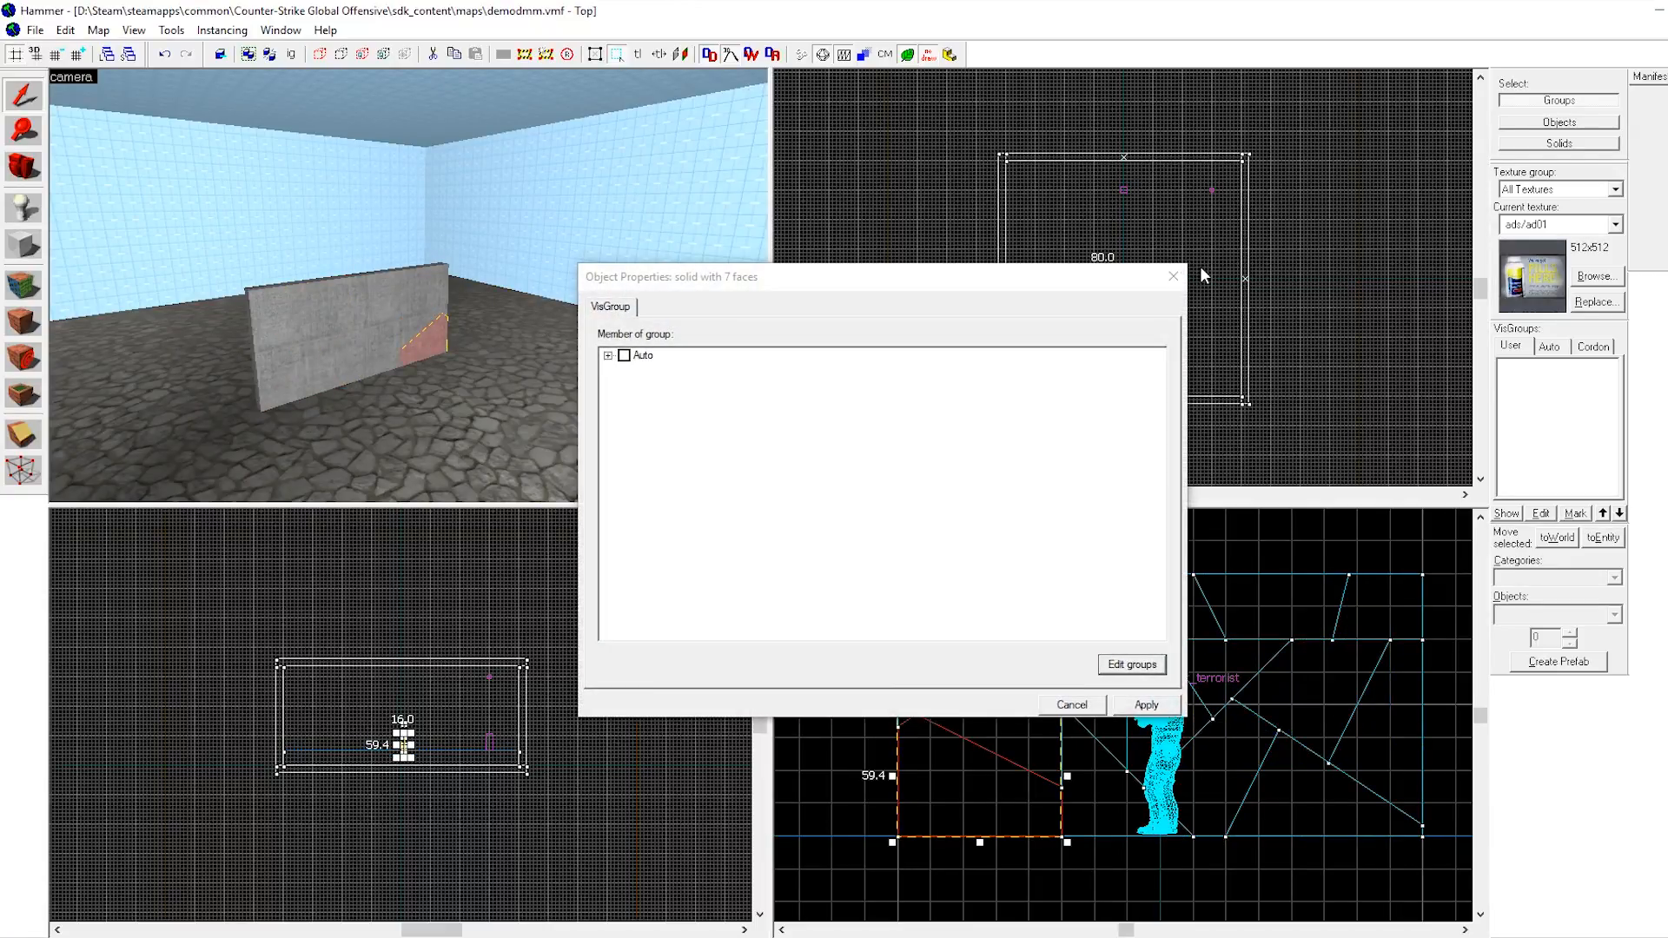
pyautogui.click(1177, 270)
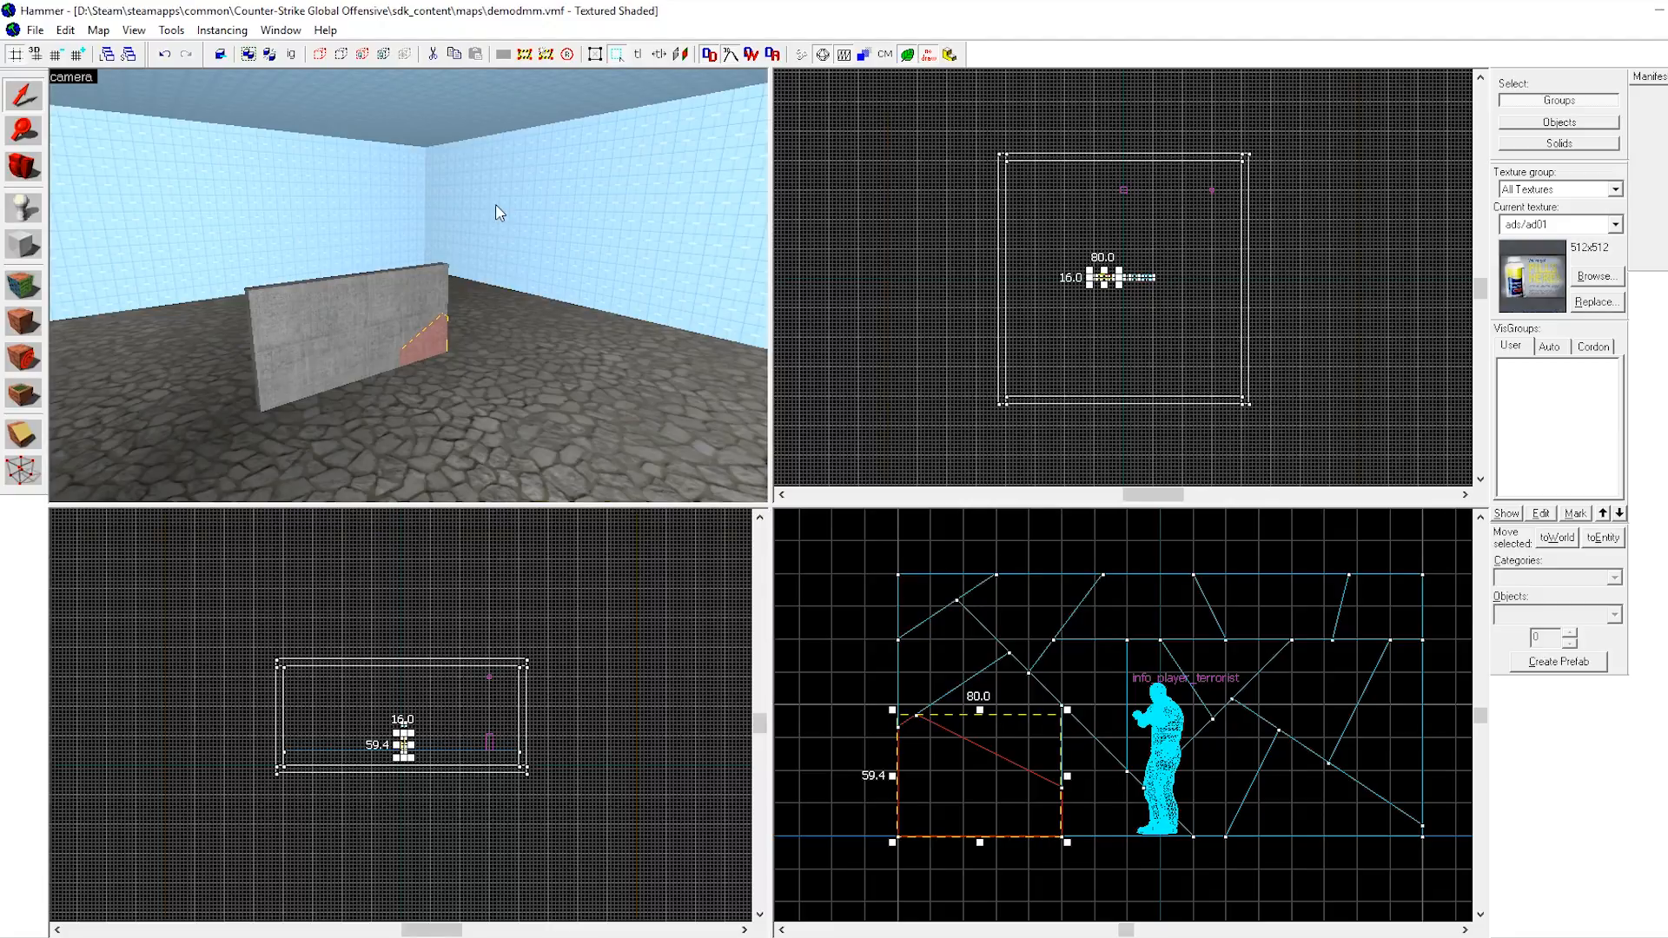
pyautogui.hotkey('alt', 'Return')
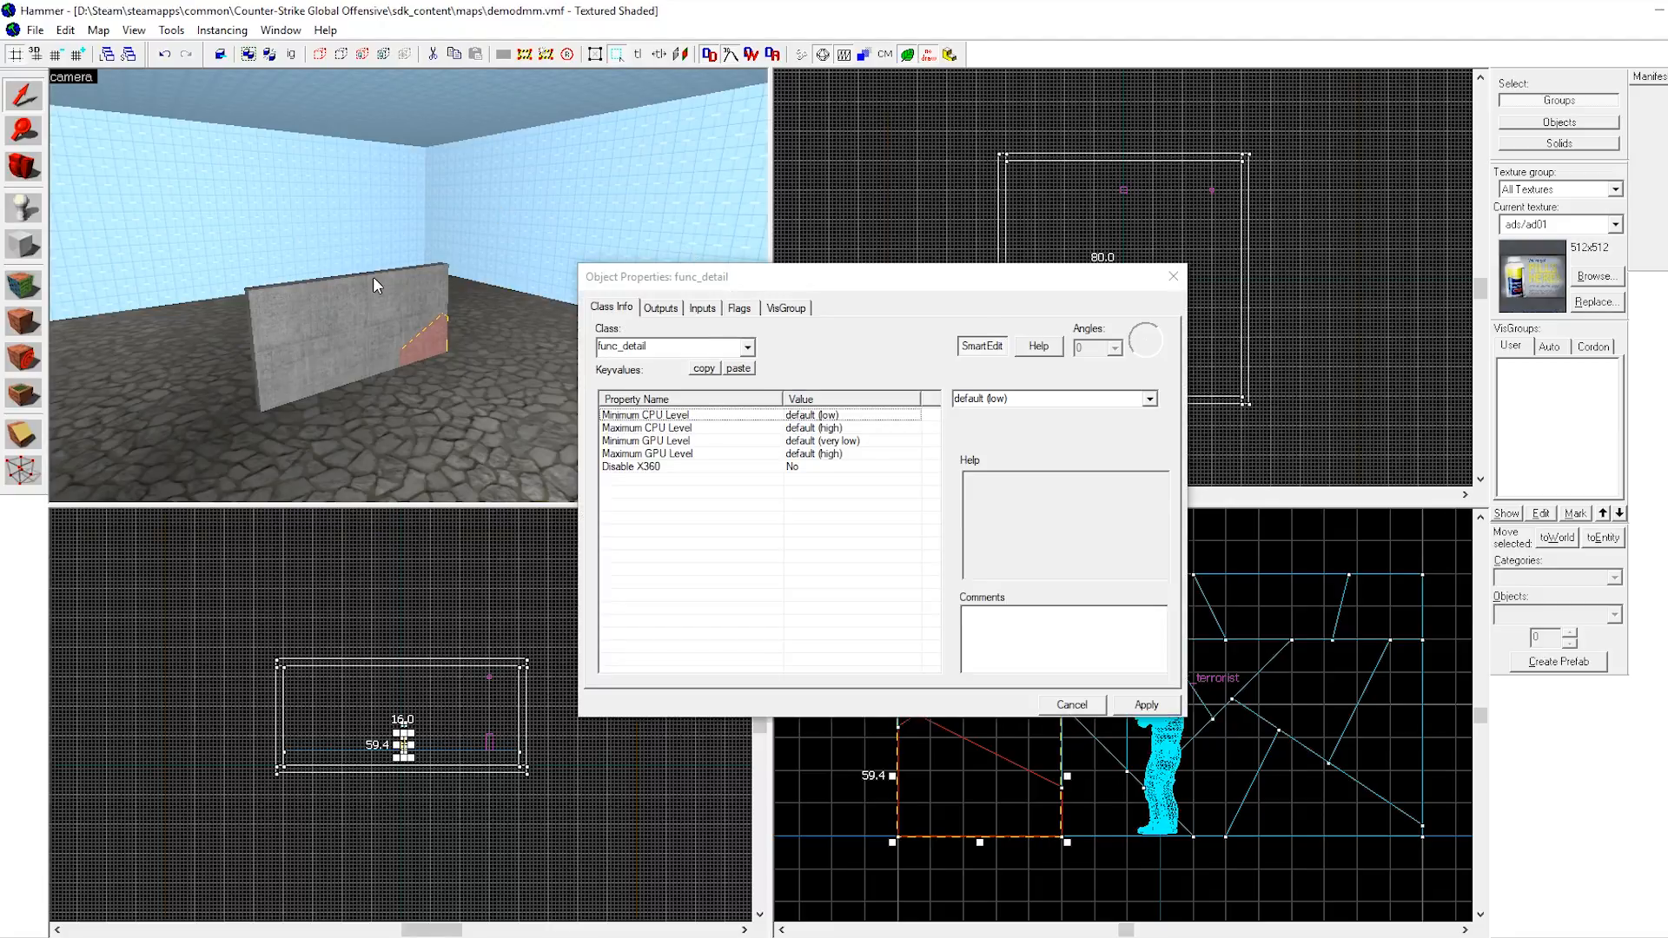
# Convert several of the clipped wall pieces to func_detail entities one at a time.
pyautogui.click(442, 296)
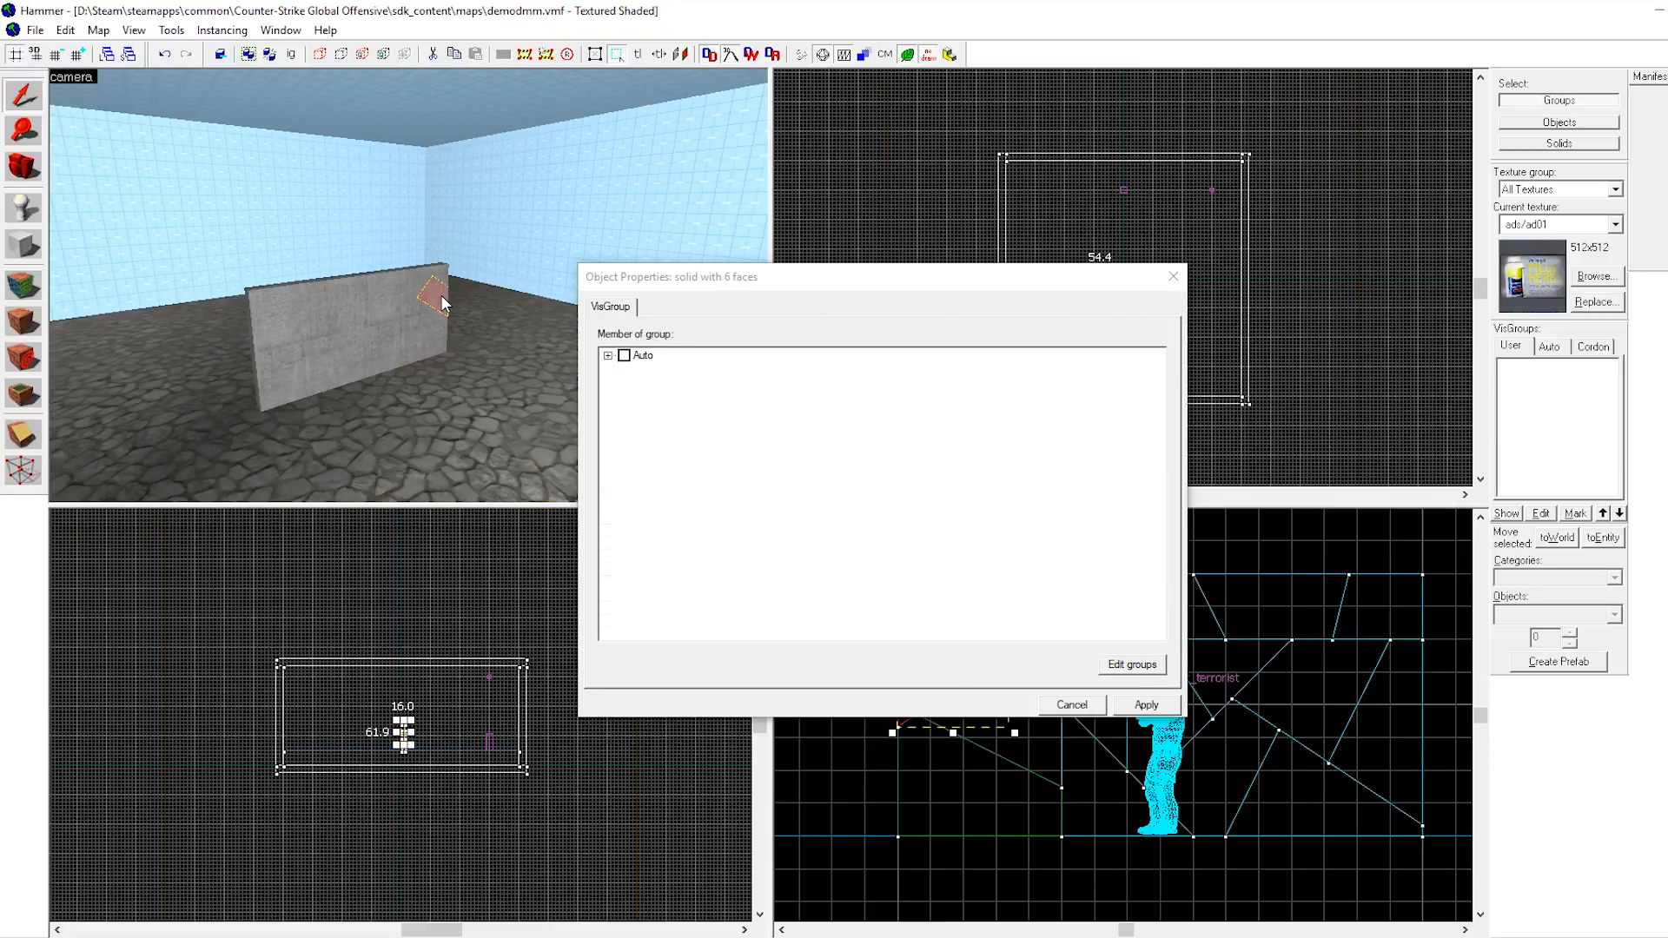
pyautogui.hotkey('ctrl', 't')
pyautogui.click(443, 267)
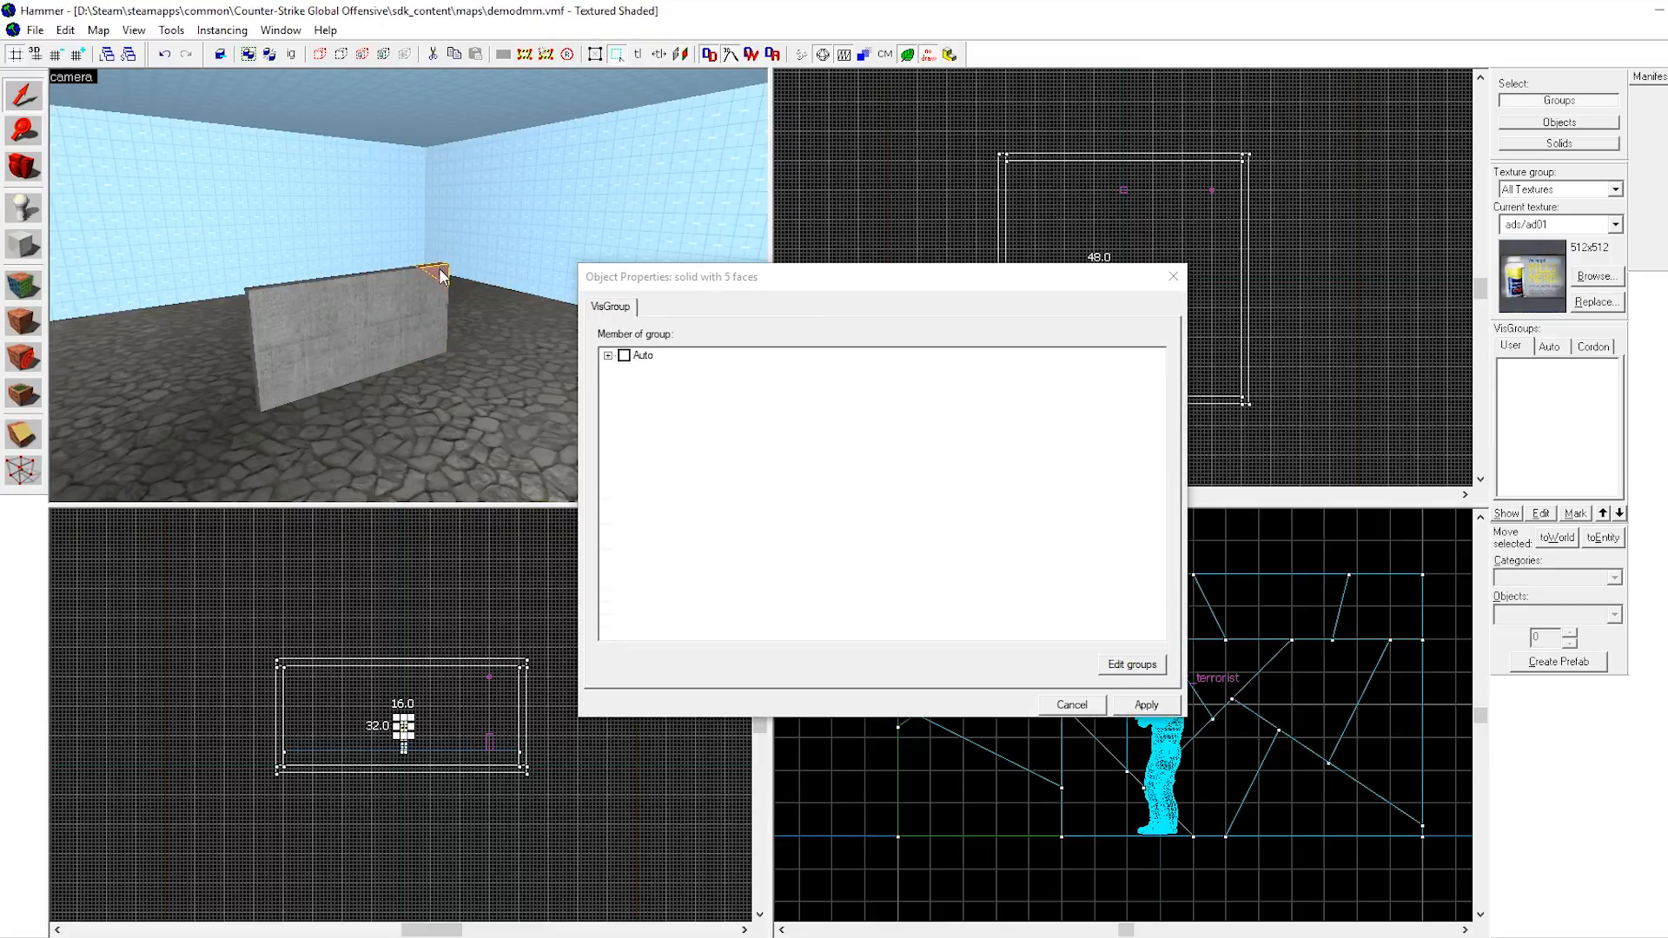
pyautogui.hotkey('ctrl', 't')
pyautogui.click(413, 276)
pyautogui.hotkey('ctrl', 't')
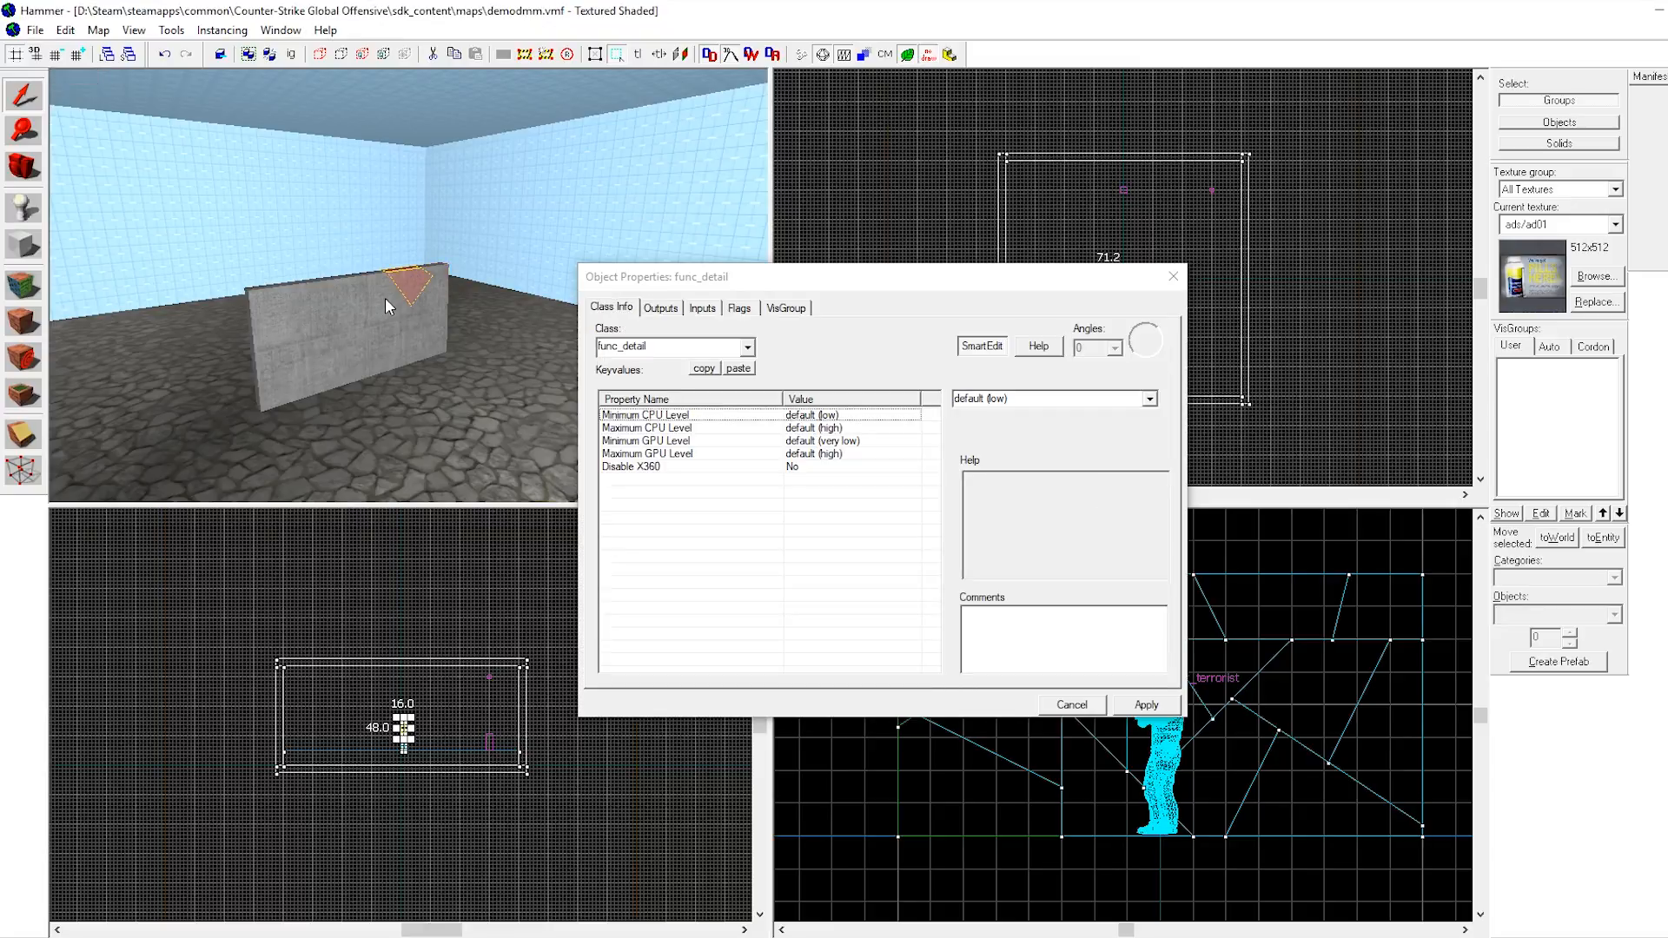
pyautogui.click(383, 302)
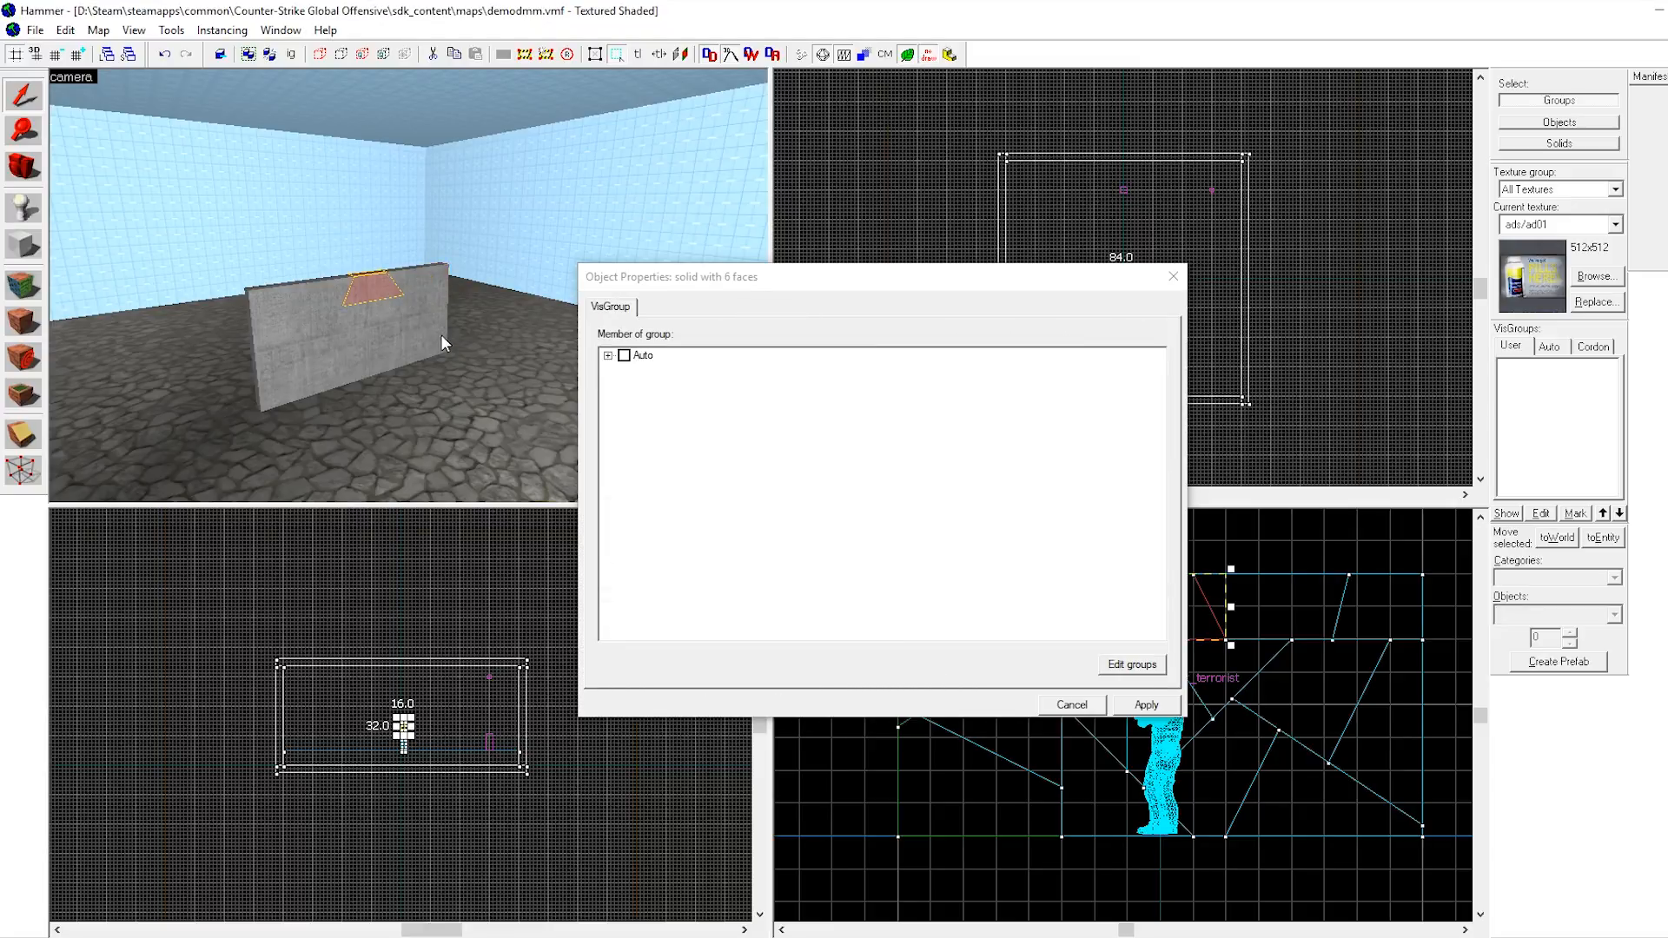
pyautogui.hotkey('ctrl', 't')
pyautogui.click(374, 310)
pyautogui.hotkey('ctrl', 't')
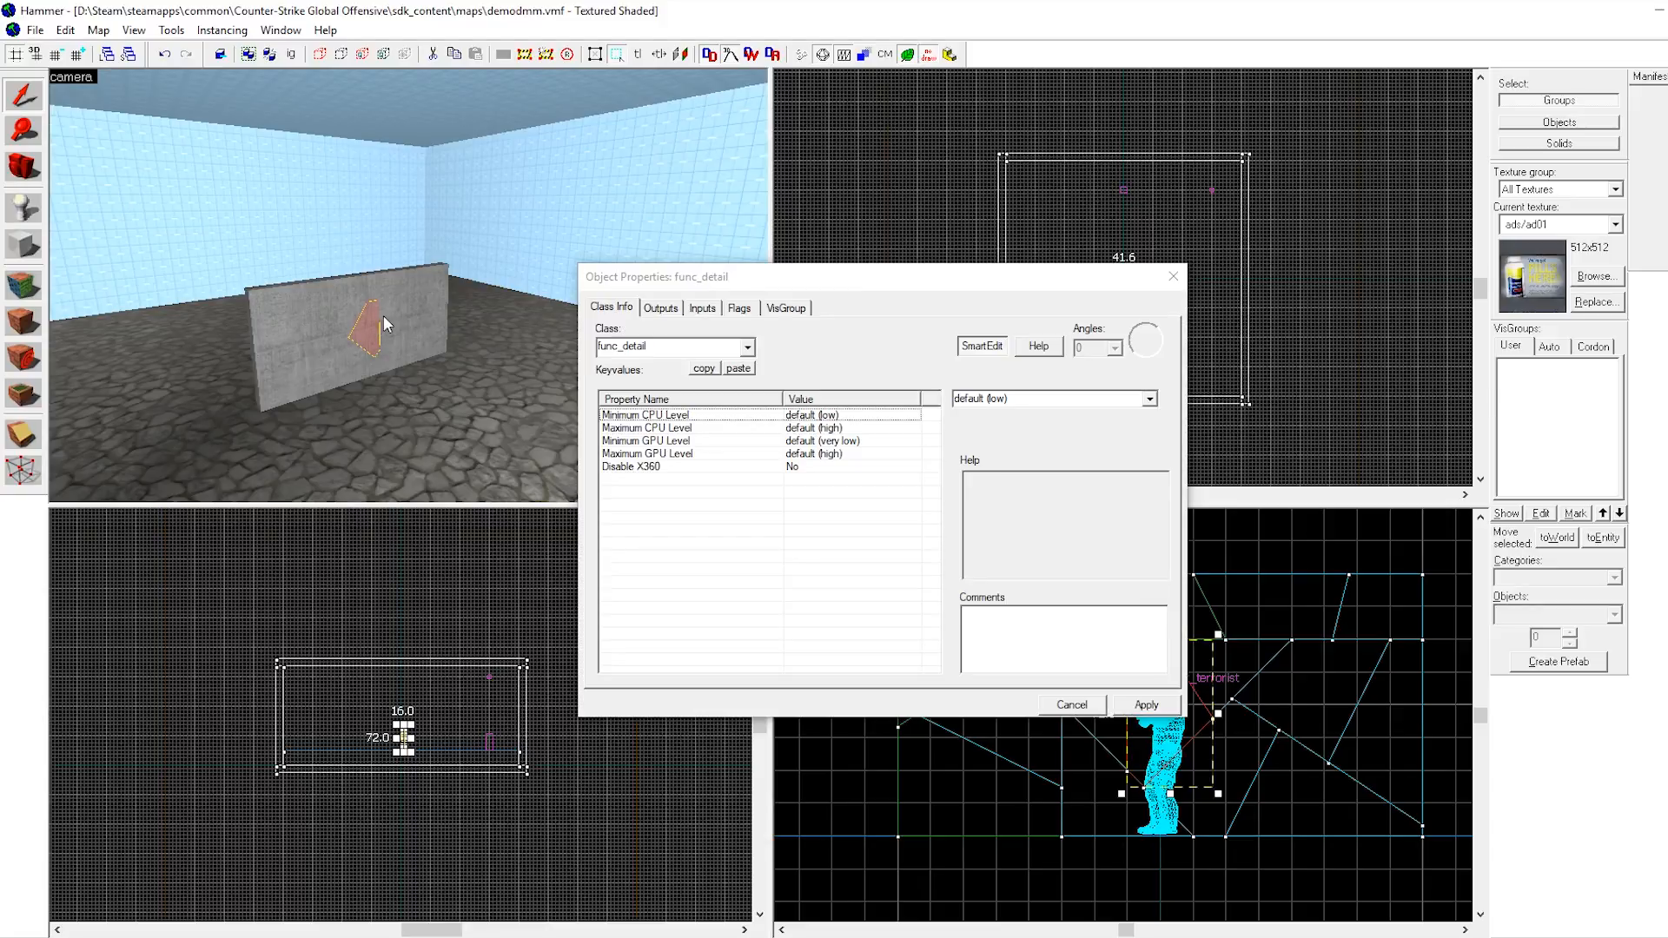
# Convert the remaining clipped wall pieces to func_detail entities one at a time.
pyautogui.click(391, 316)
pyautogui.hotkey('ctrl', 't')
pyautogui.click(412, 299)
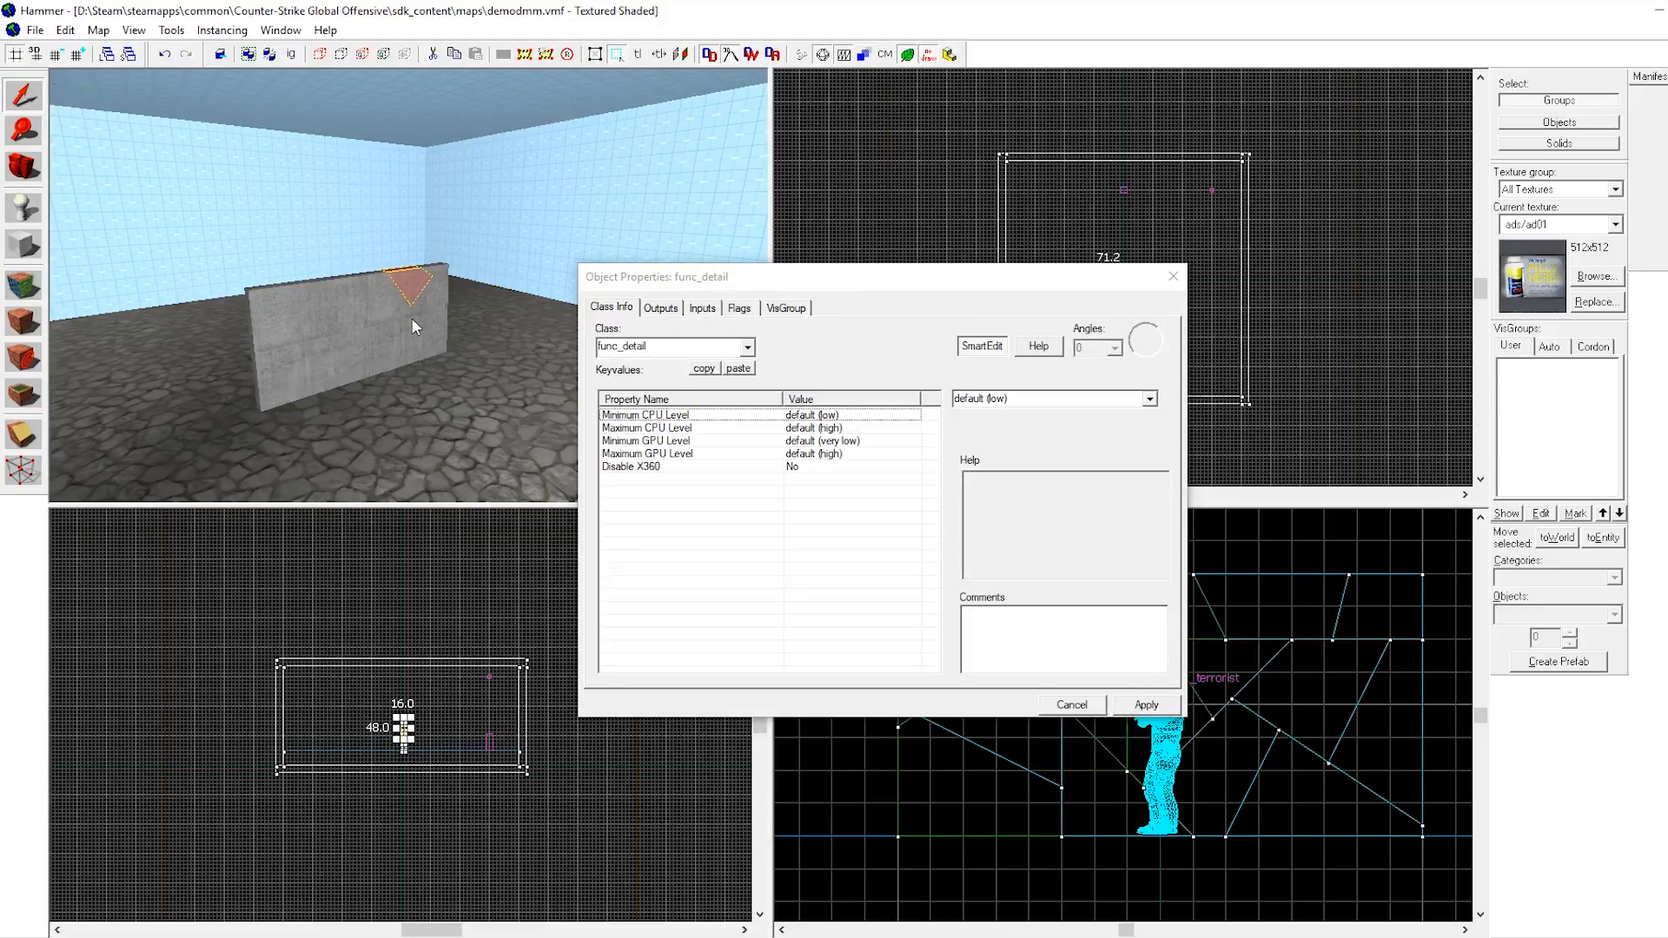
pyautogui.click(412, 320)
pyautogui.hotkey('ctrl', 't')
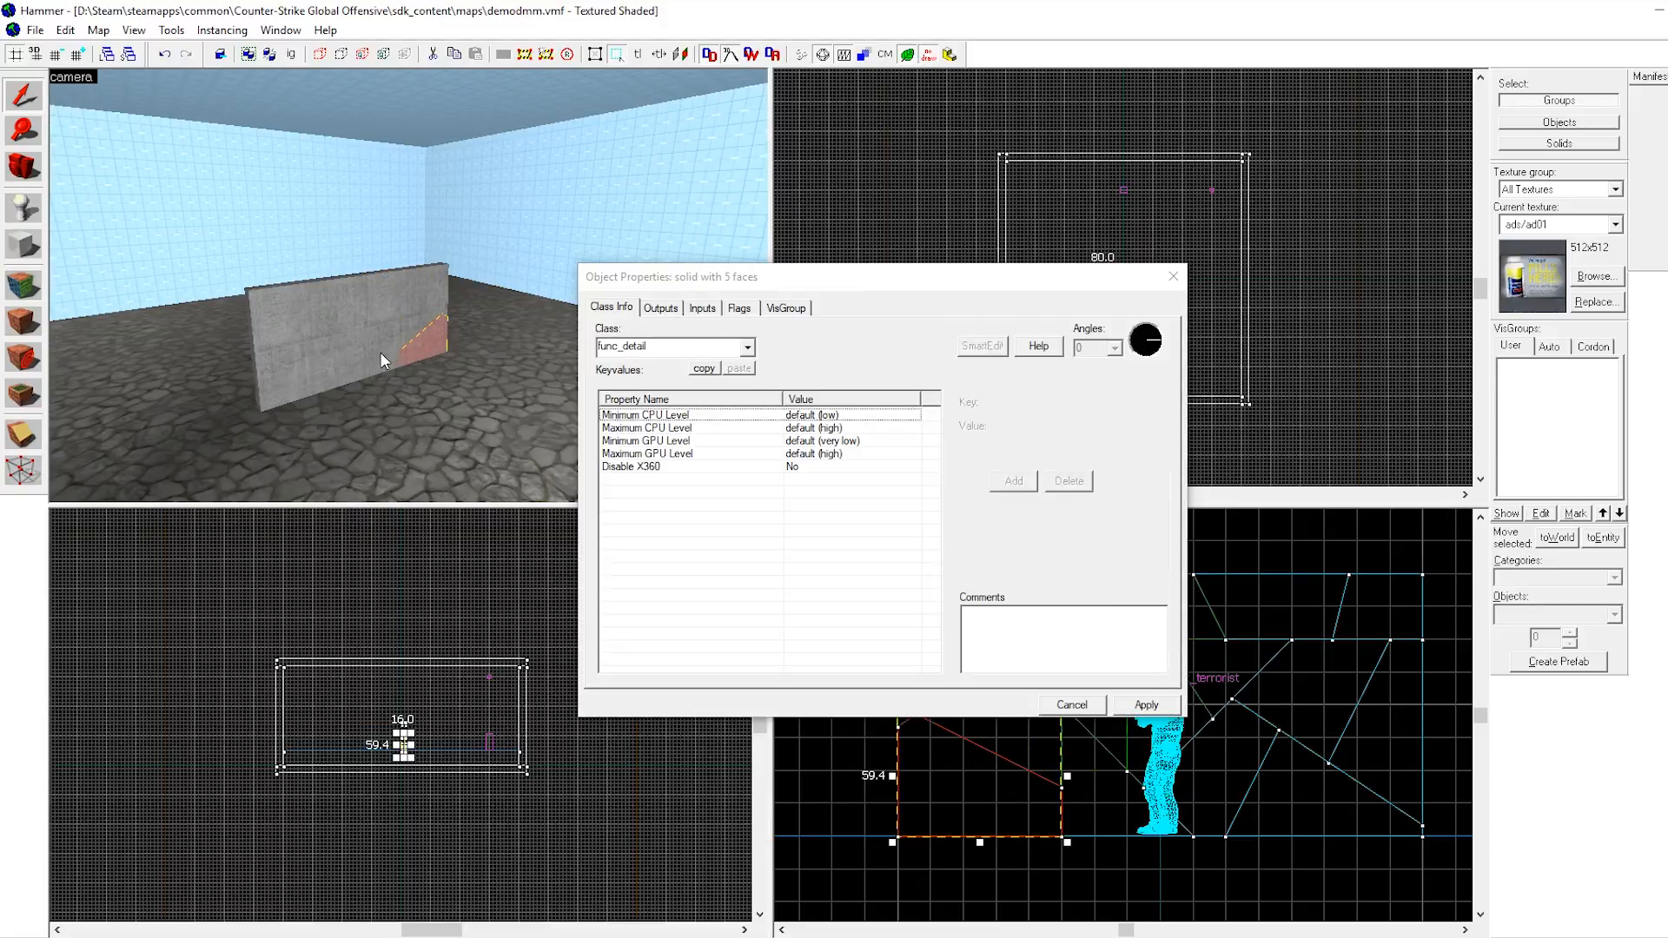
pyautogui.click(378, 352)
pyautogui.hotkey('ctrl', 't')
pyautogui.click(367, 339)
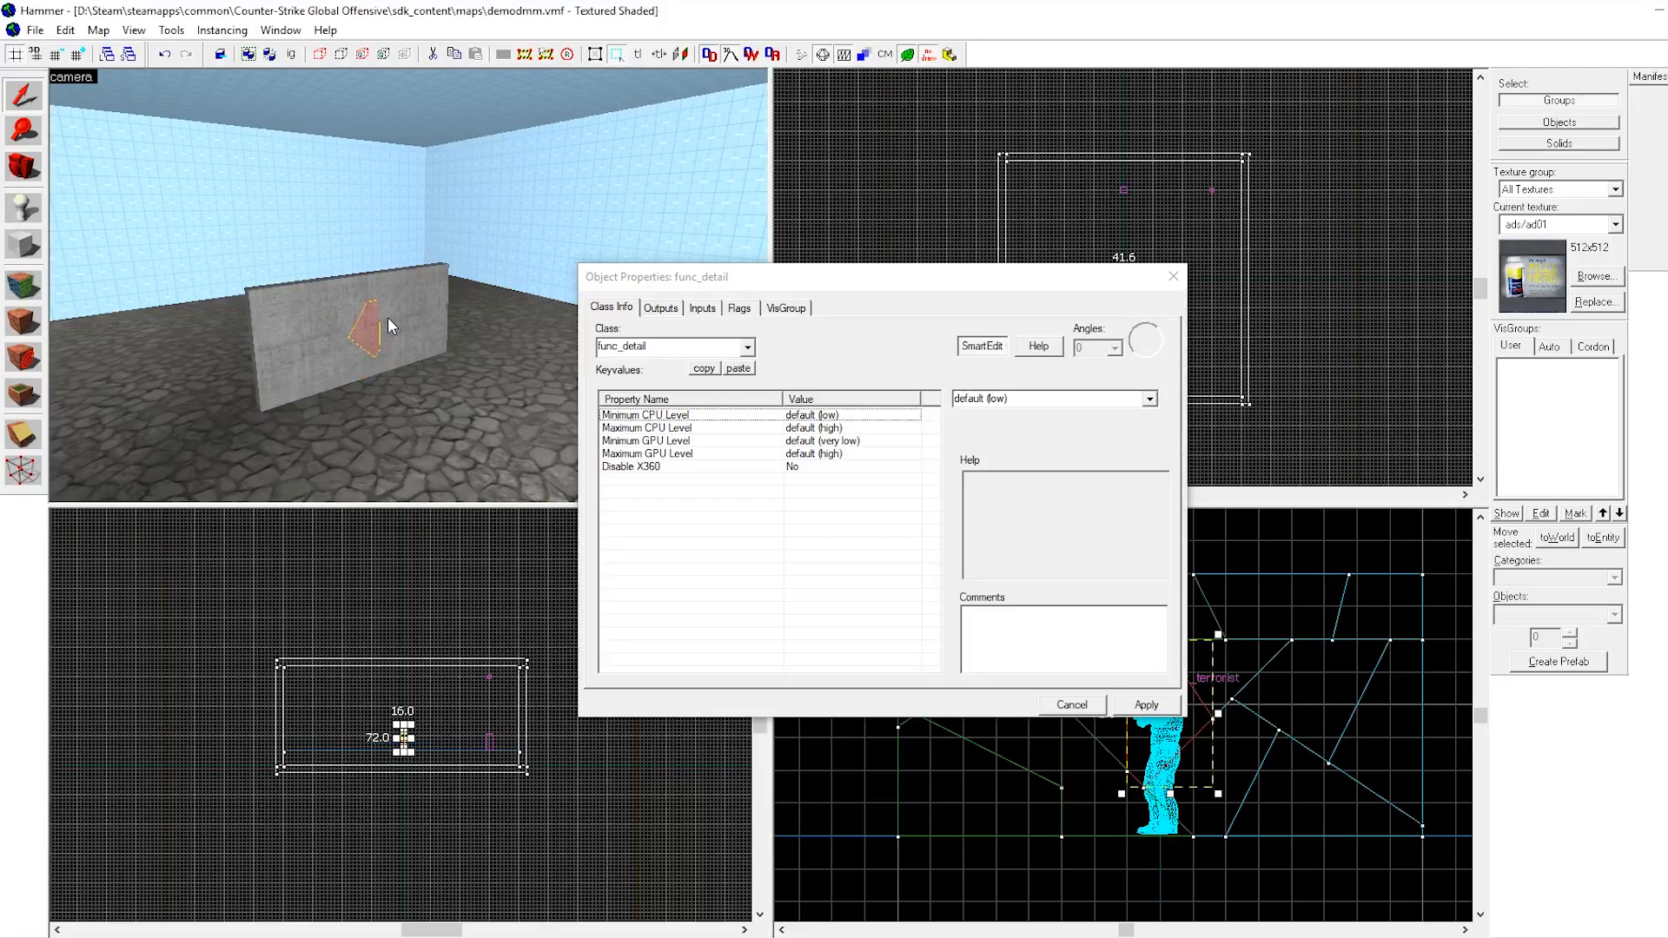
pyautogui.click(388, 318)
pyautogui.click(389, 277)
pyautogui.click(340, 296)
pyautogui.hotkey('ctrl', 't')
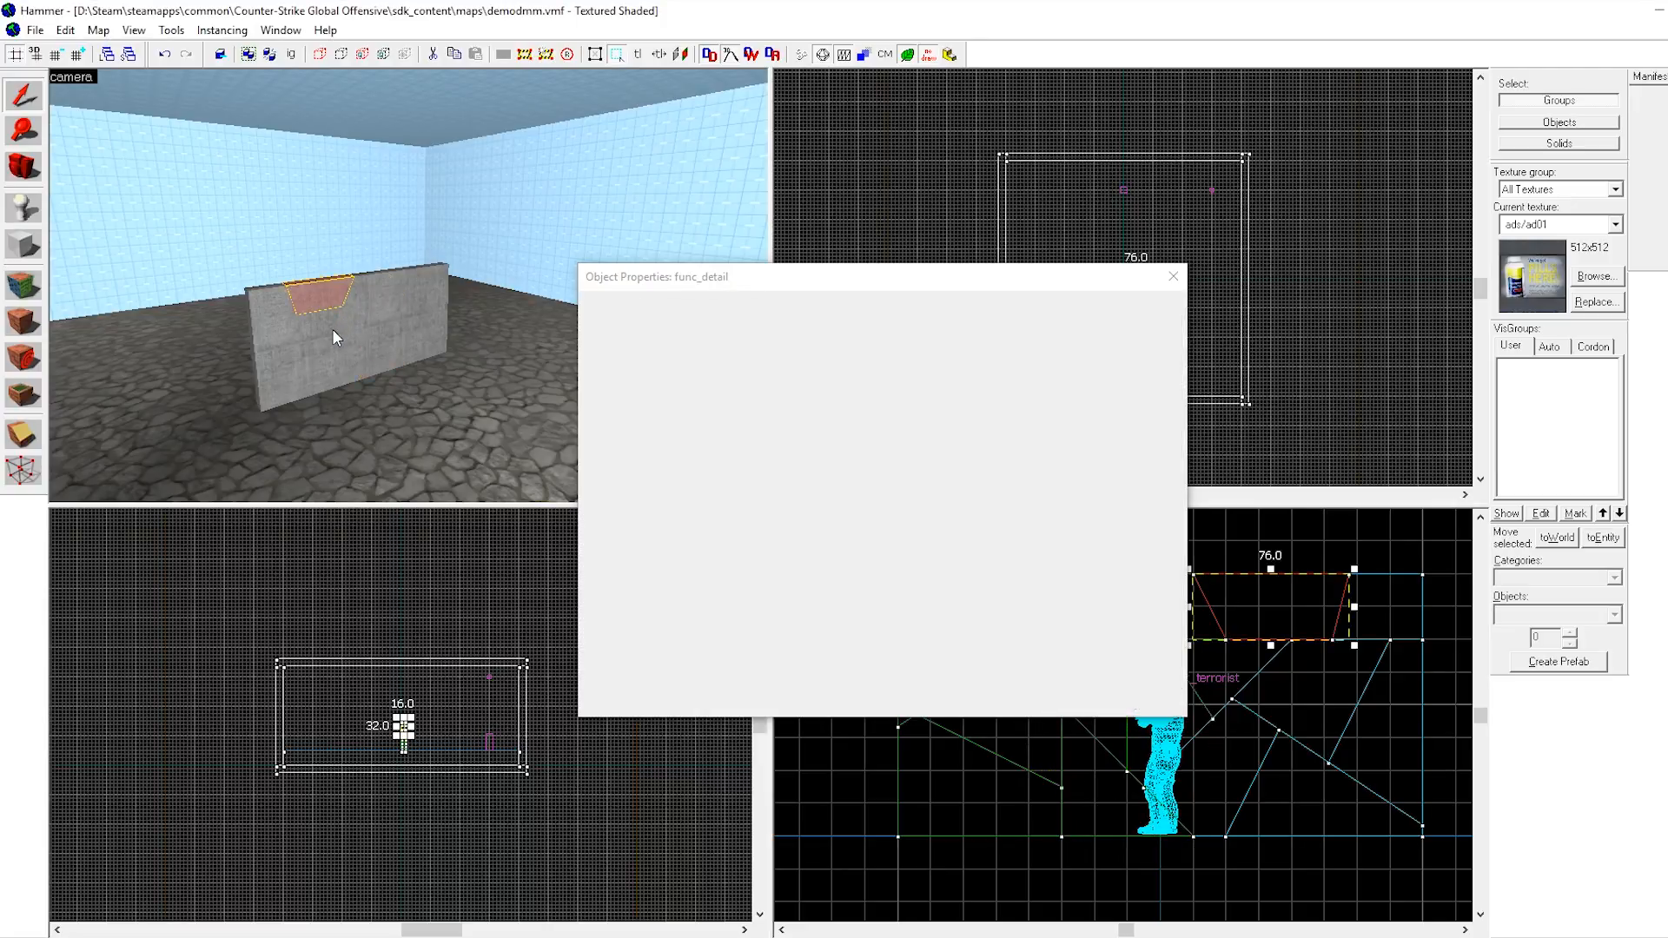
# Convert the last few clipped wall pieces to func_detail entities, each on its own.
pyautogui.click(316, 322)
pyautogui.hotkey('ctrl', 't')
pyautogui.click(272, 353)
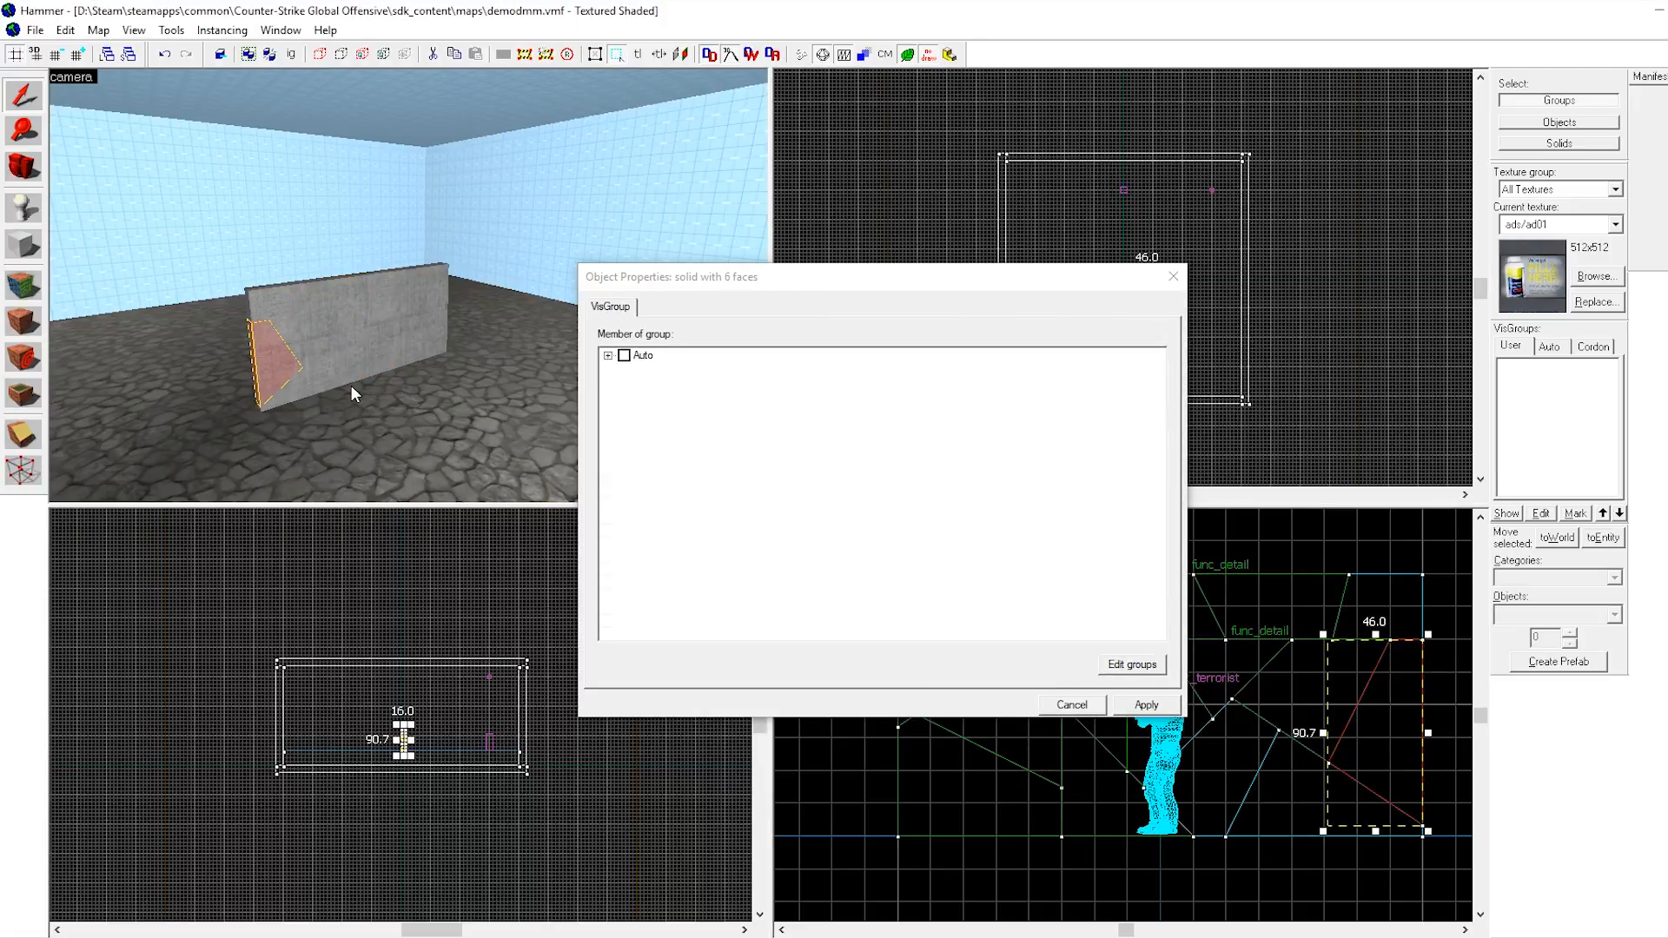
pyautogui.click(320, 382)
pyautogui.click(316, 383)
pyautogui.click(351, 361)
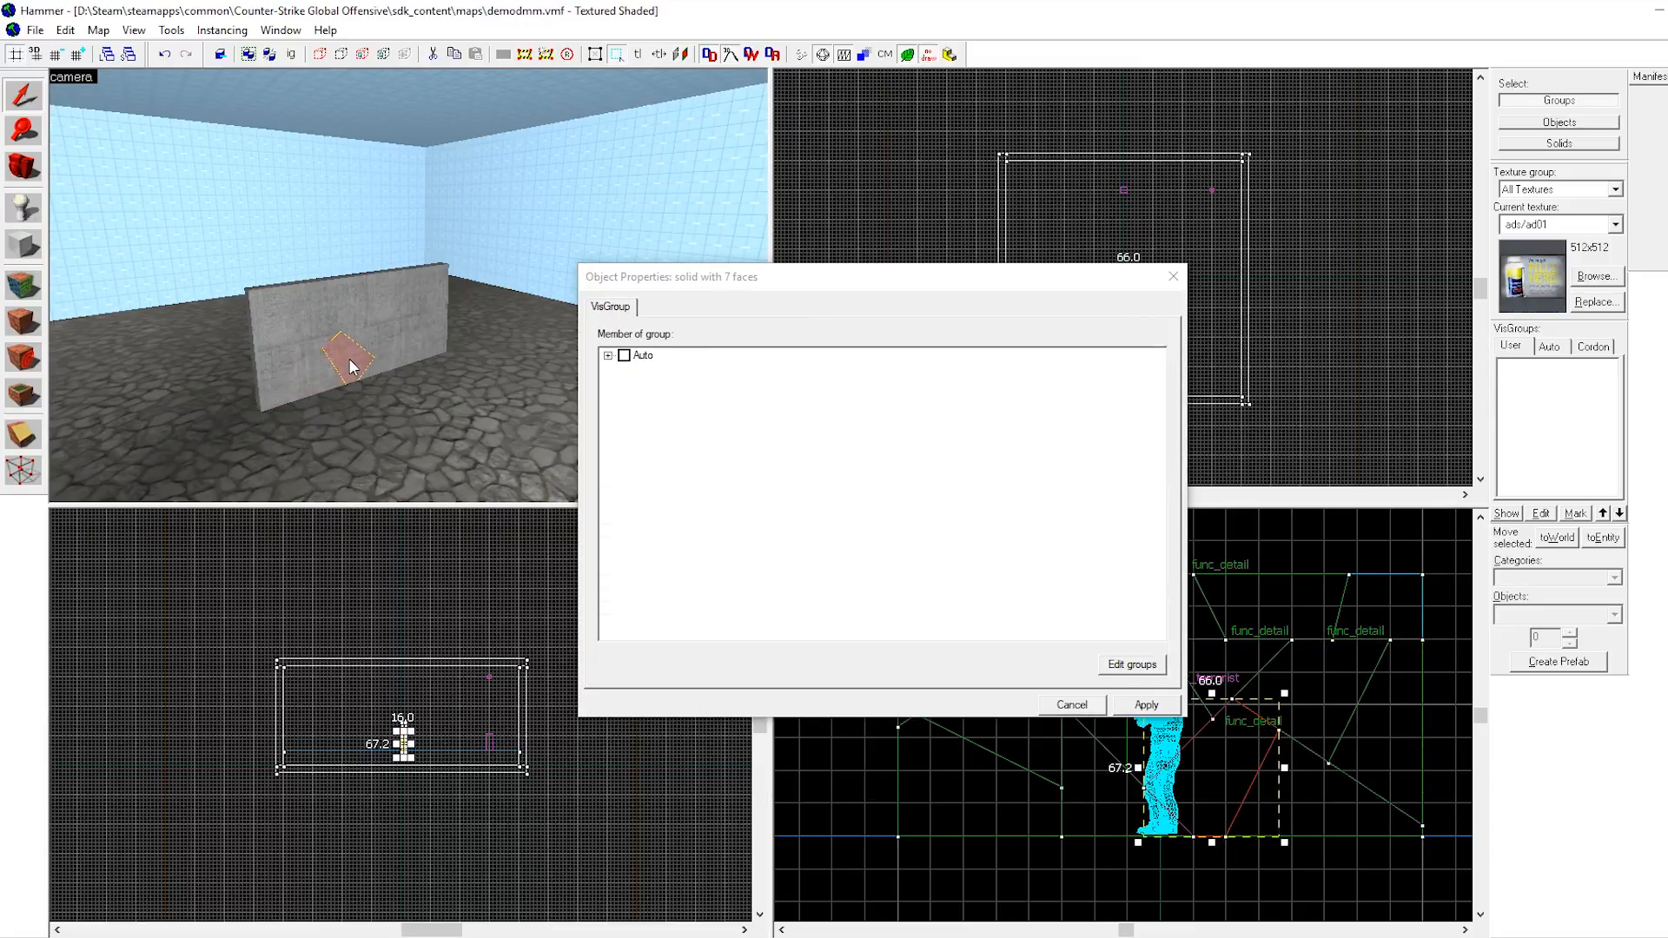
pyautogui.hotkey('ctrl', 't')
pyautogui.click(372, 342)
pyautogui.click(383, 354)
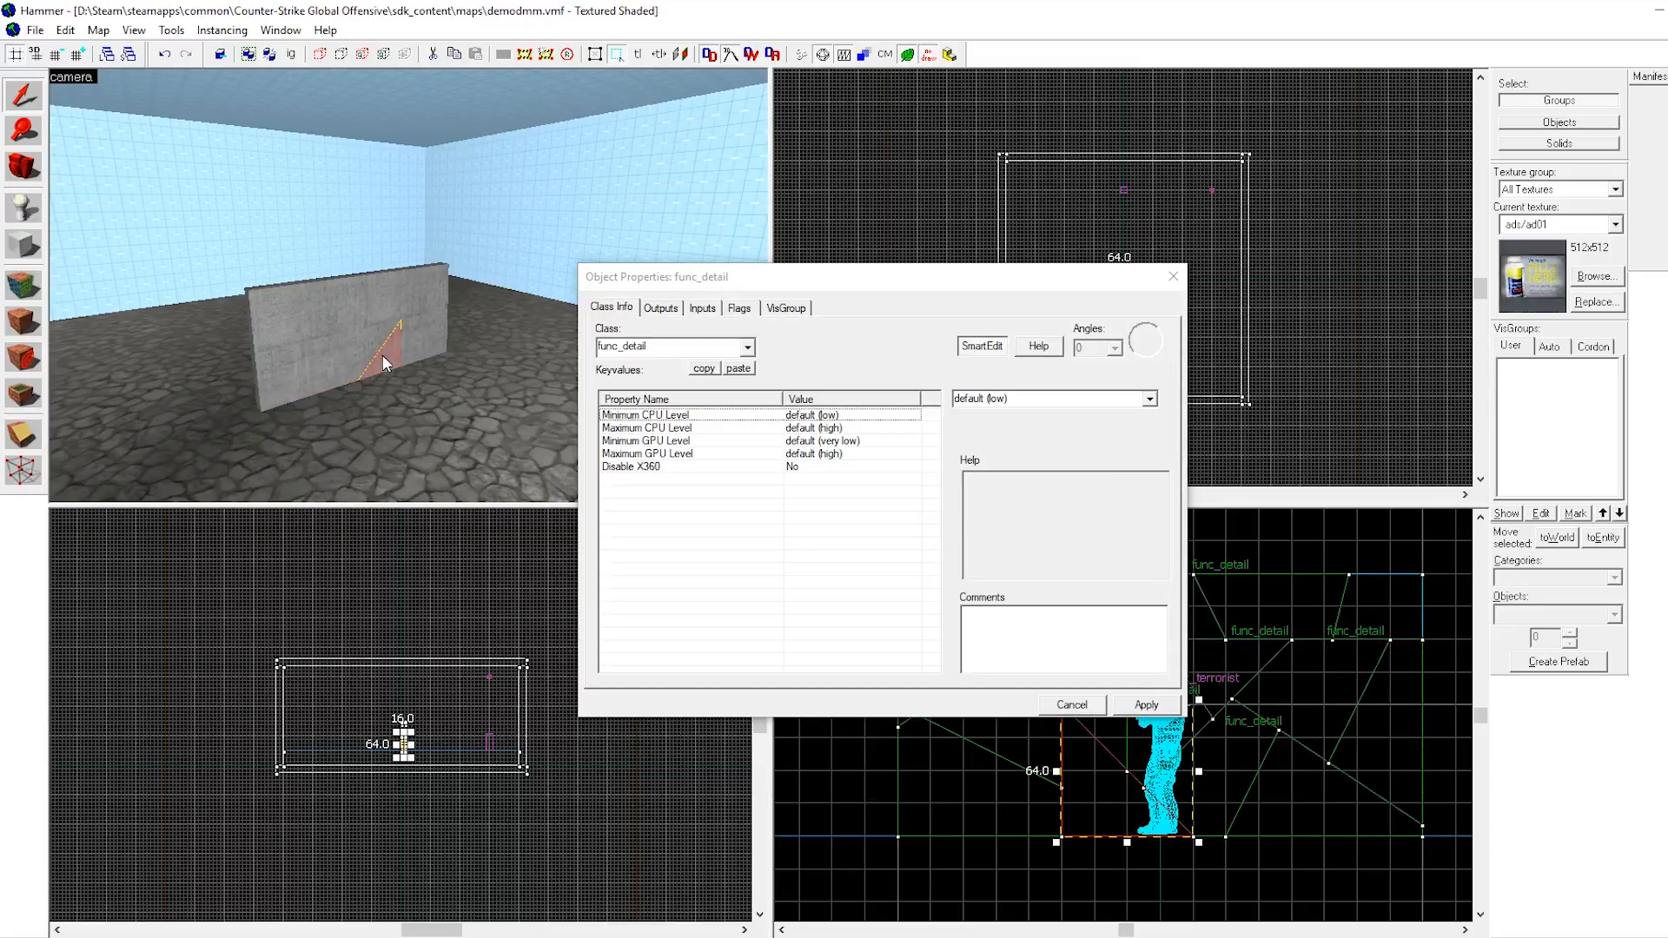
pyautogui.click(311, 294)
pyautogui.hotkey('ctrl', 't')
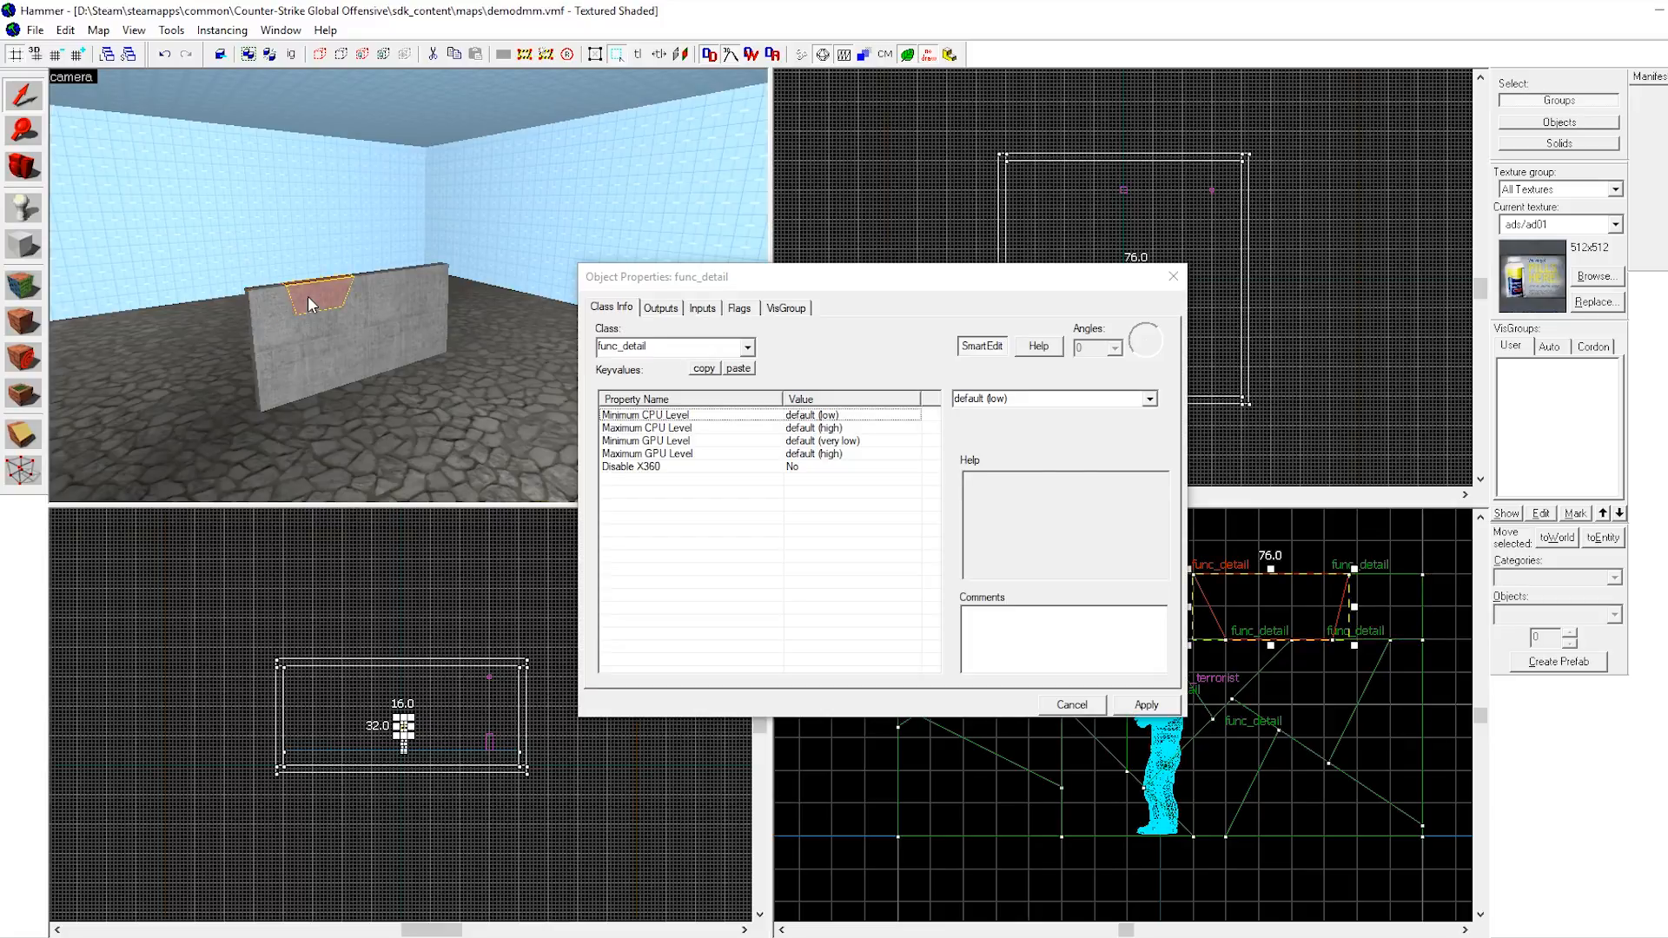
pyautogui.click(299, 337)
pyautogui.click(305, 339)
pyautogui.click(290, 394)
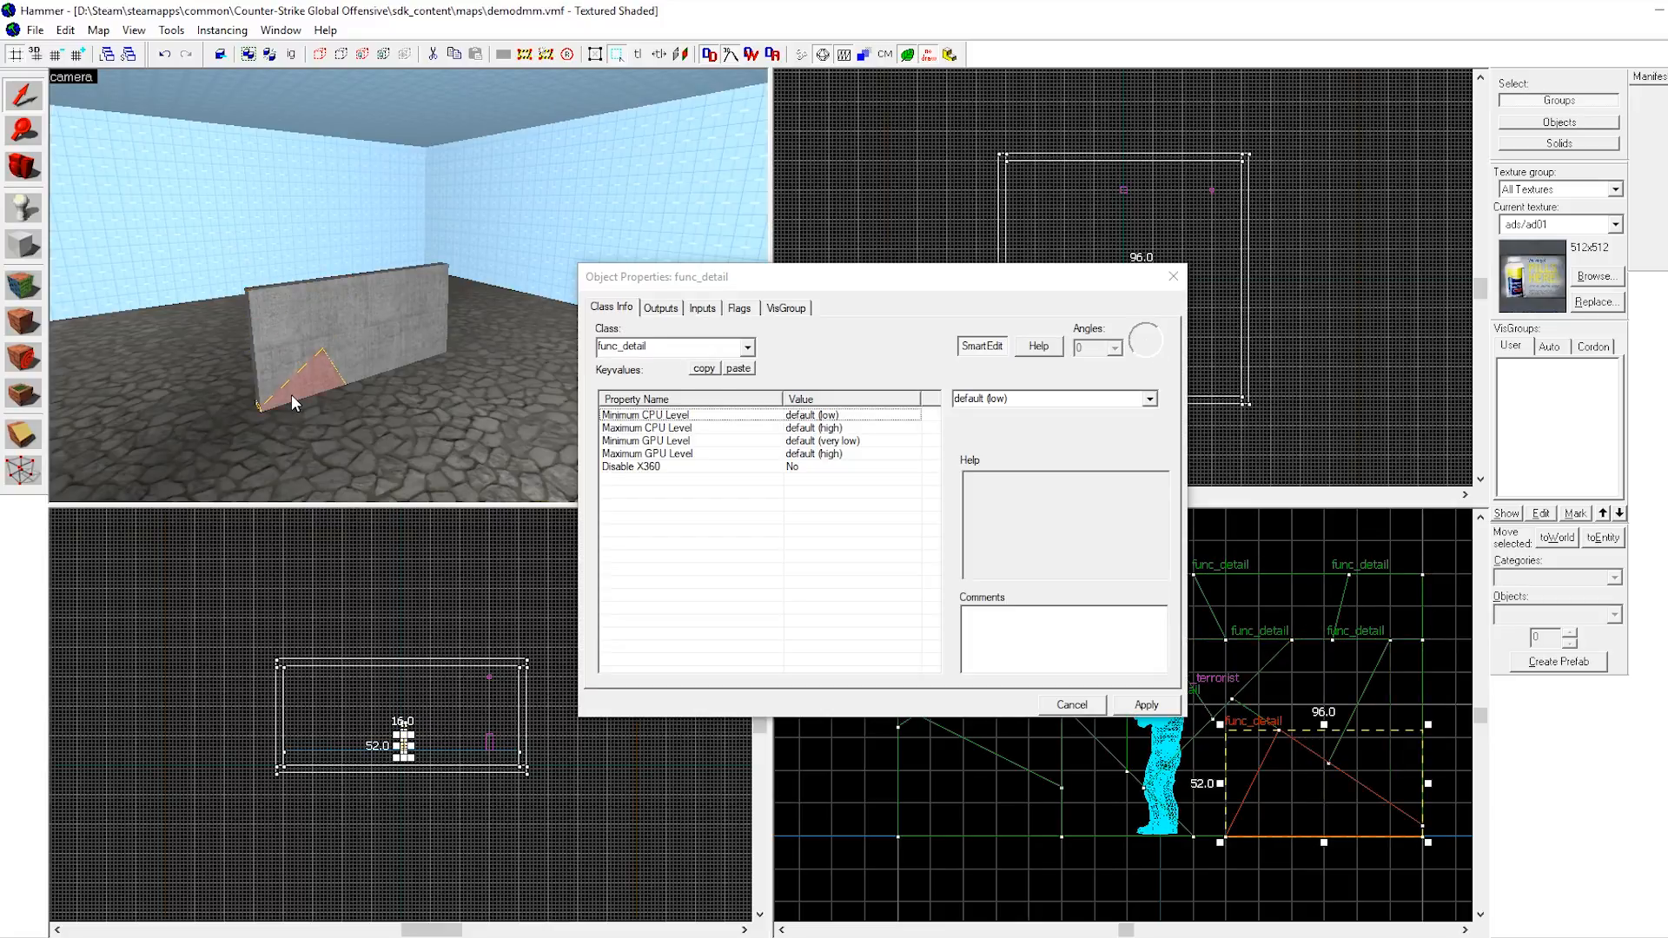
pyautogui.click(359, 358)
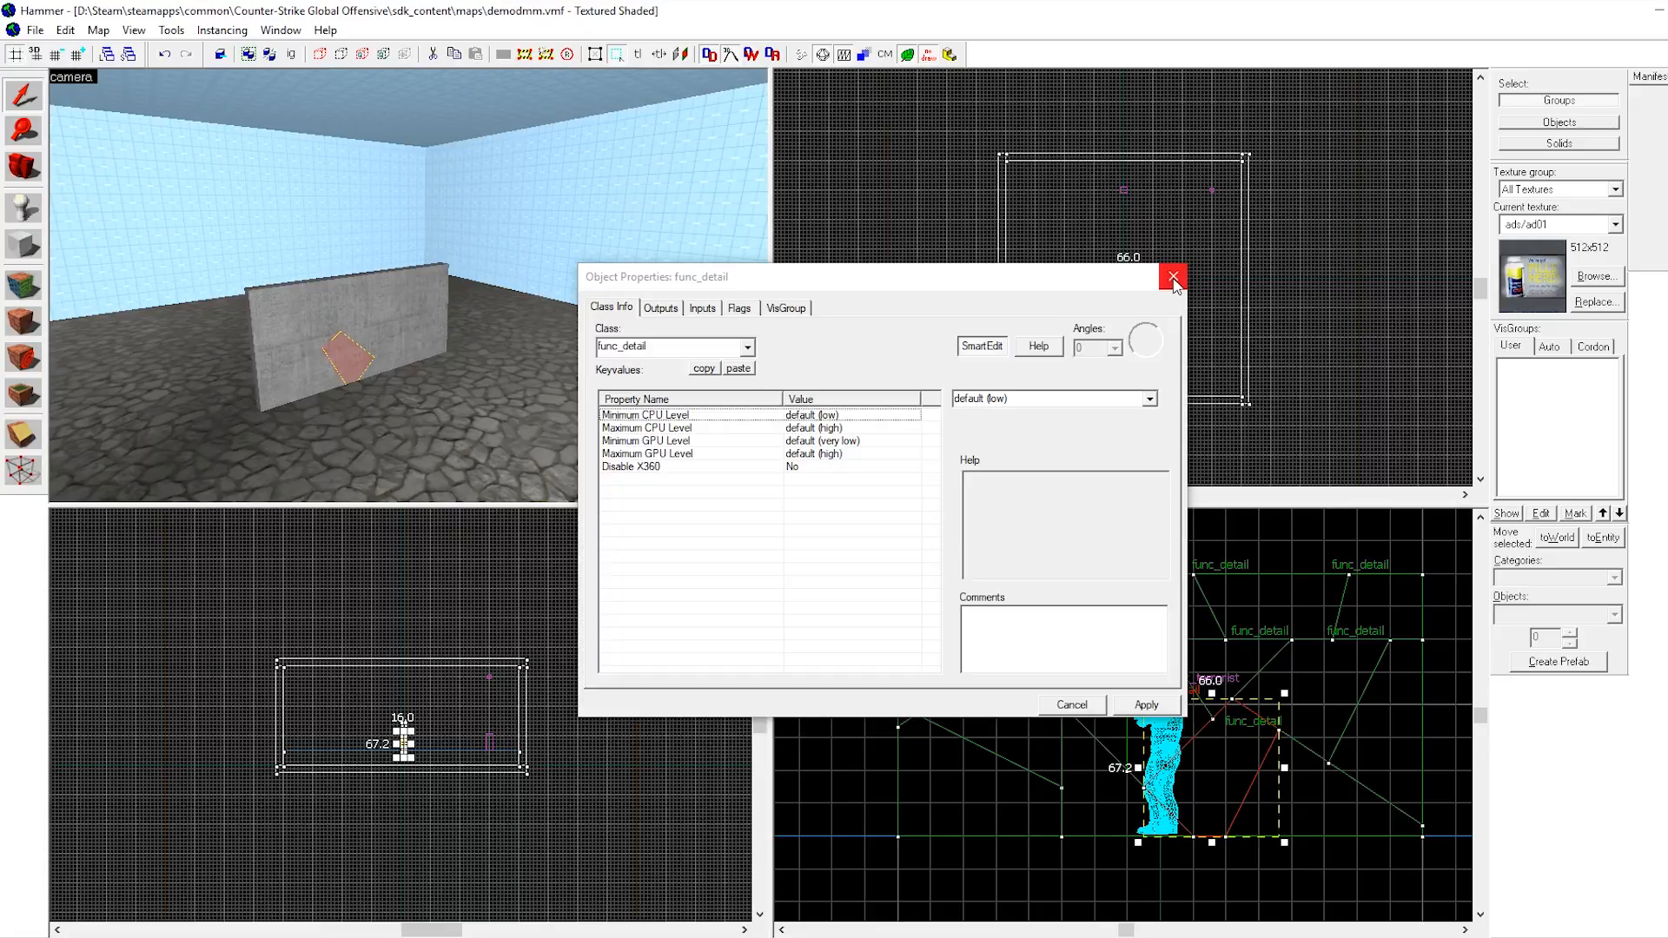
# Select all the wall pieces together and change their entity class to func_physbox.
pyautogui.keyDown('ctrl'); pyautogui.click(267, 342); pyautogui.keyUp('ctrl')
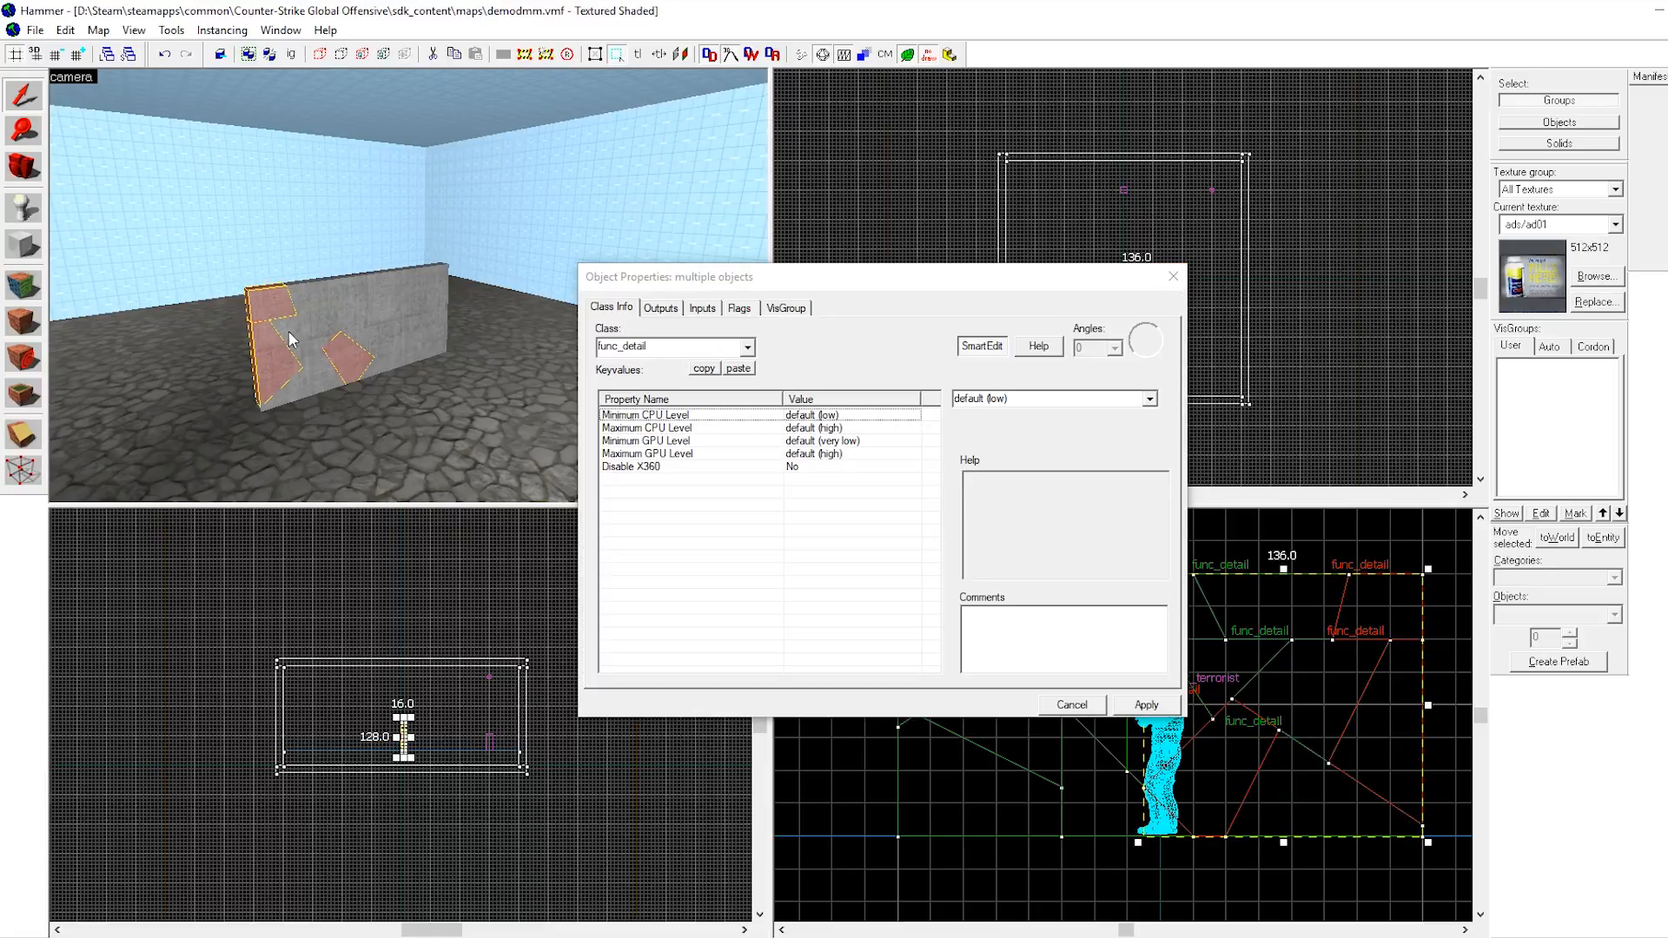
pyautogui.keyDown('ctrl'); pyautogui.click(288, 333); pyautogui.keyUp('ctrl')
pyautogui.keyDown('ctrl'); pyautogui.click(305, 379); pyautogui.keyUp('ctrl')
pyautogui.keyDown('ctrl'); pyautogui.click(328, 296); pyautogui.keyUp('ctrl')
pyautogui.keyDown('ctrl'); pyautogui.click(368, 288); pyautogui.keyUp('ctrl')
pyautogui.keyDown('ctrl'); pyautogui.click(351, 314); pyautogui.keyUp('ctrl')
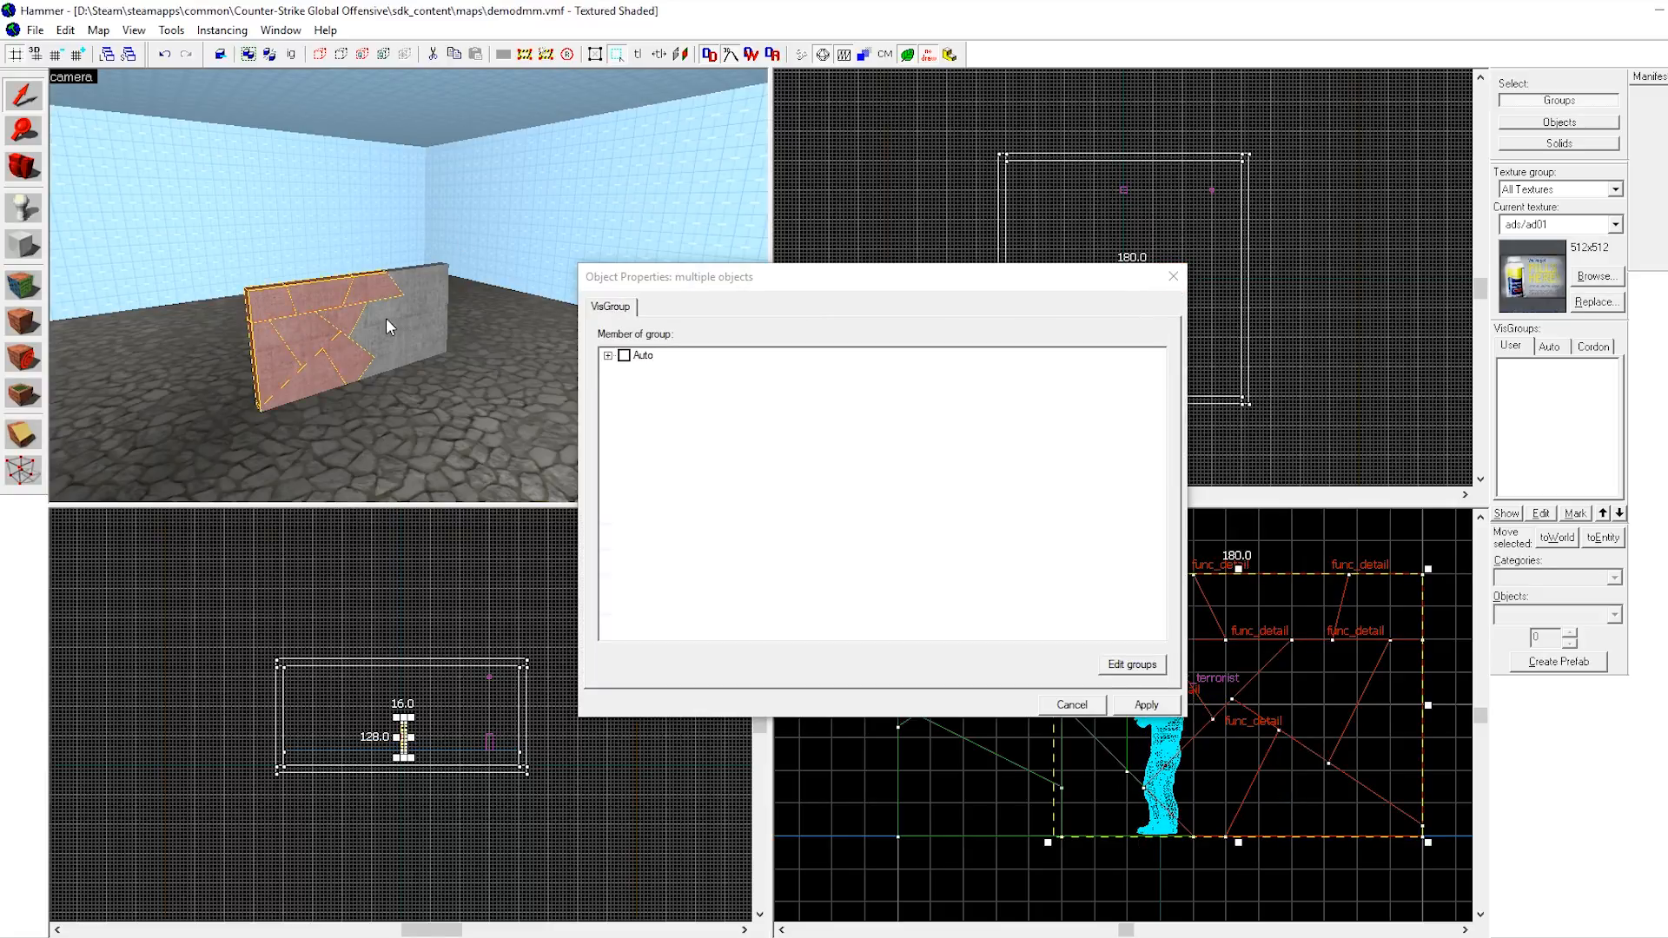
pyautogui.click(231, 341)
pyautogui.click(297, 335)
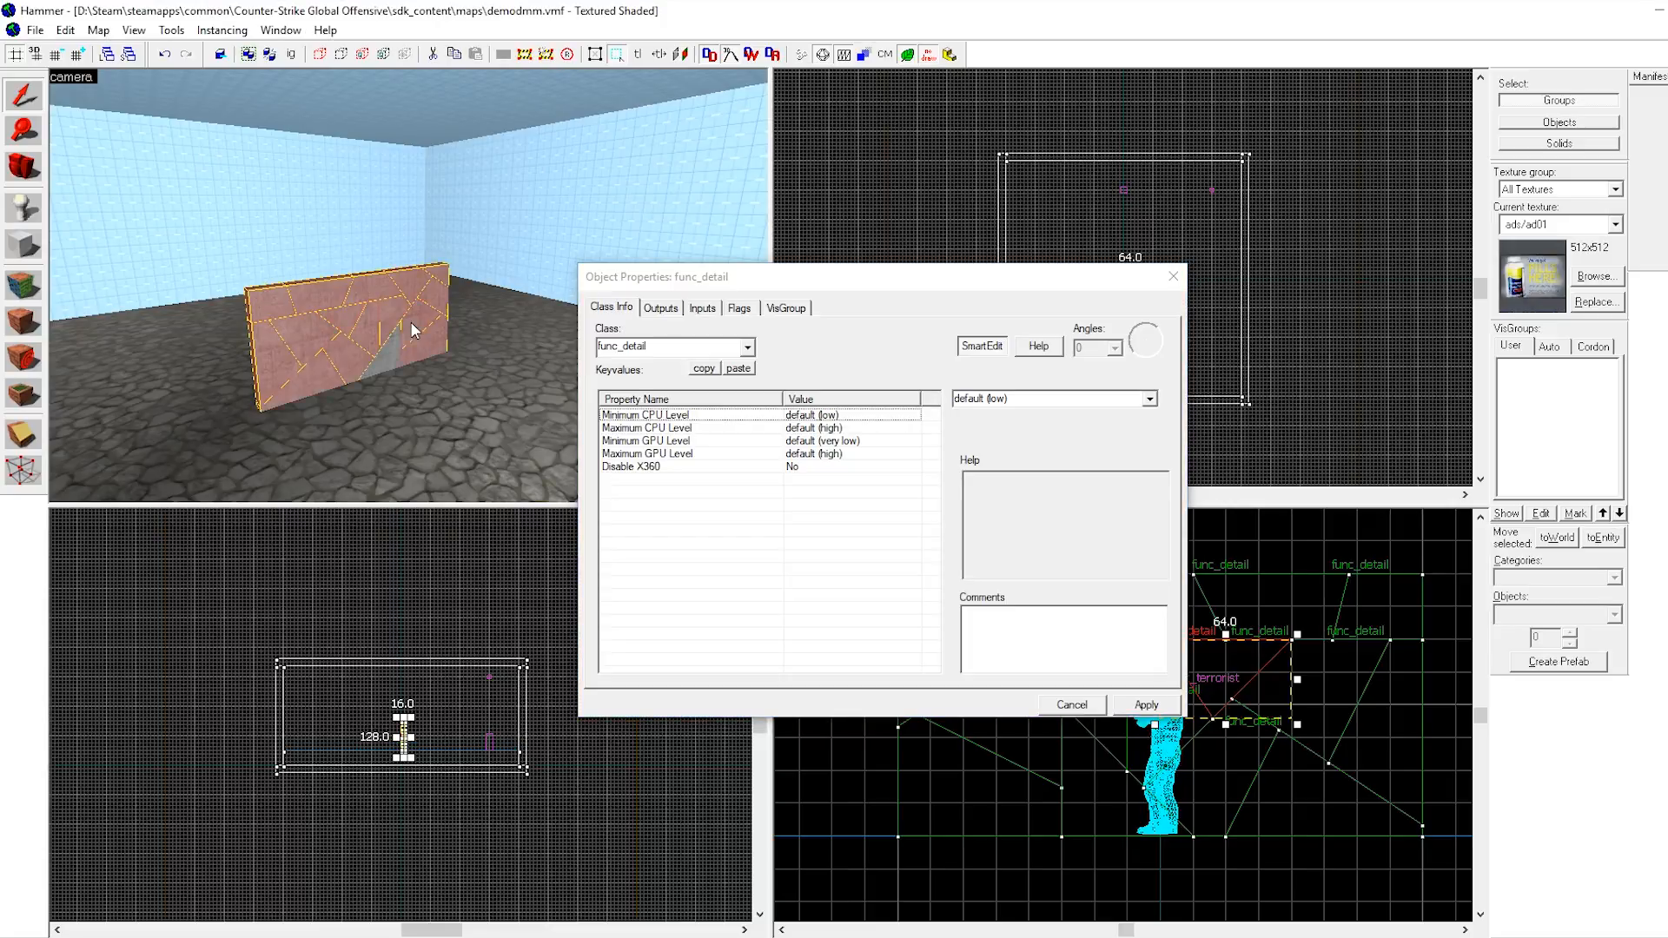
pyautogui.press('z')
pyautogui.press('w')
pyautogui.press('z')
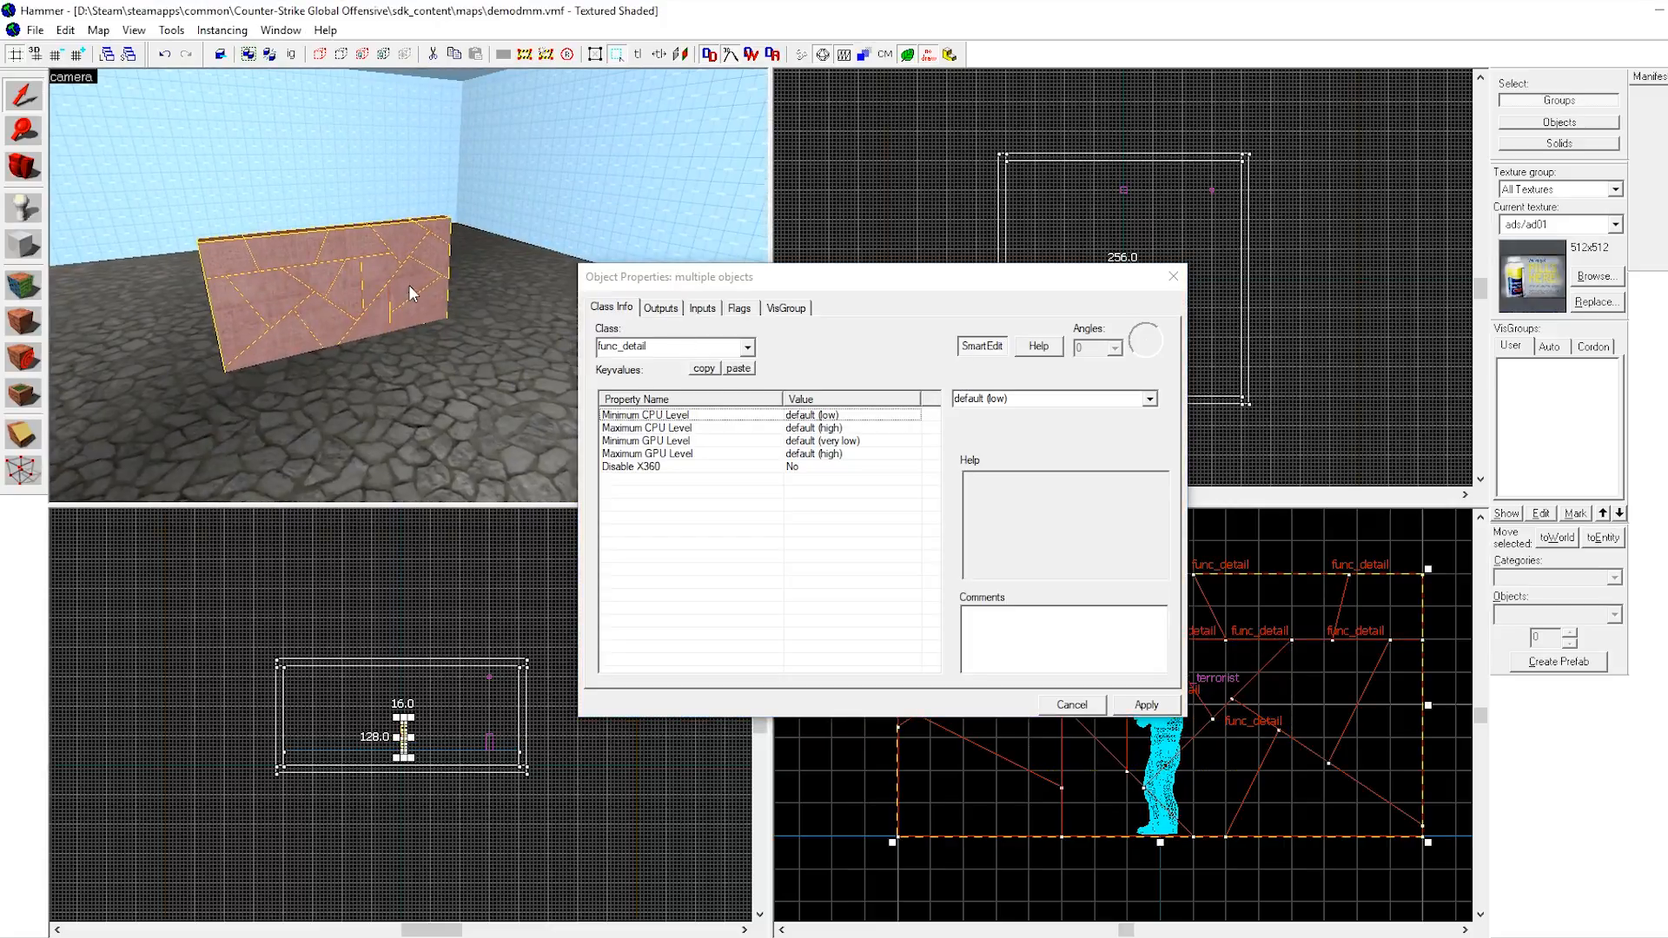
pyautogui.click(714, 352)
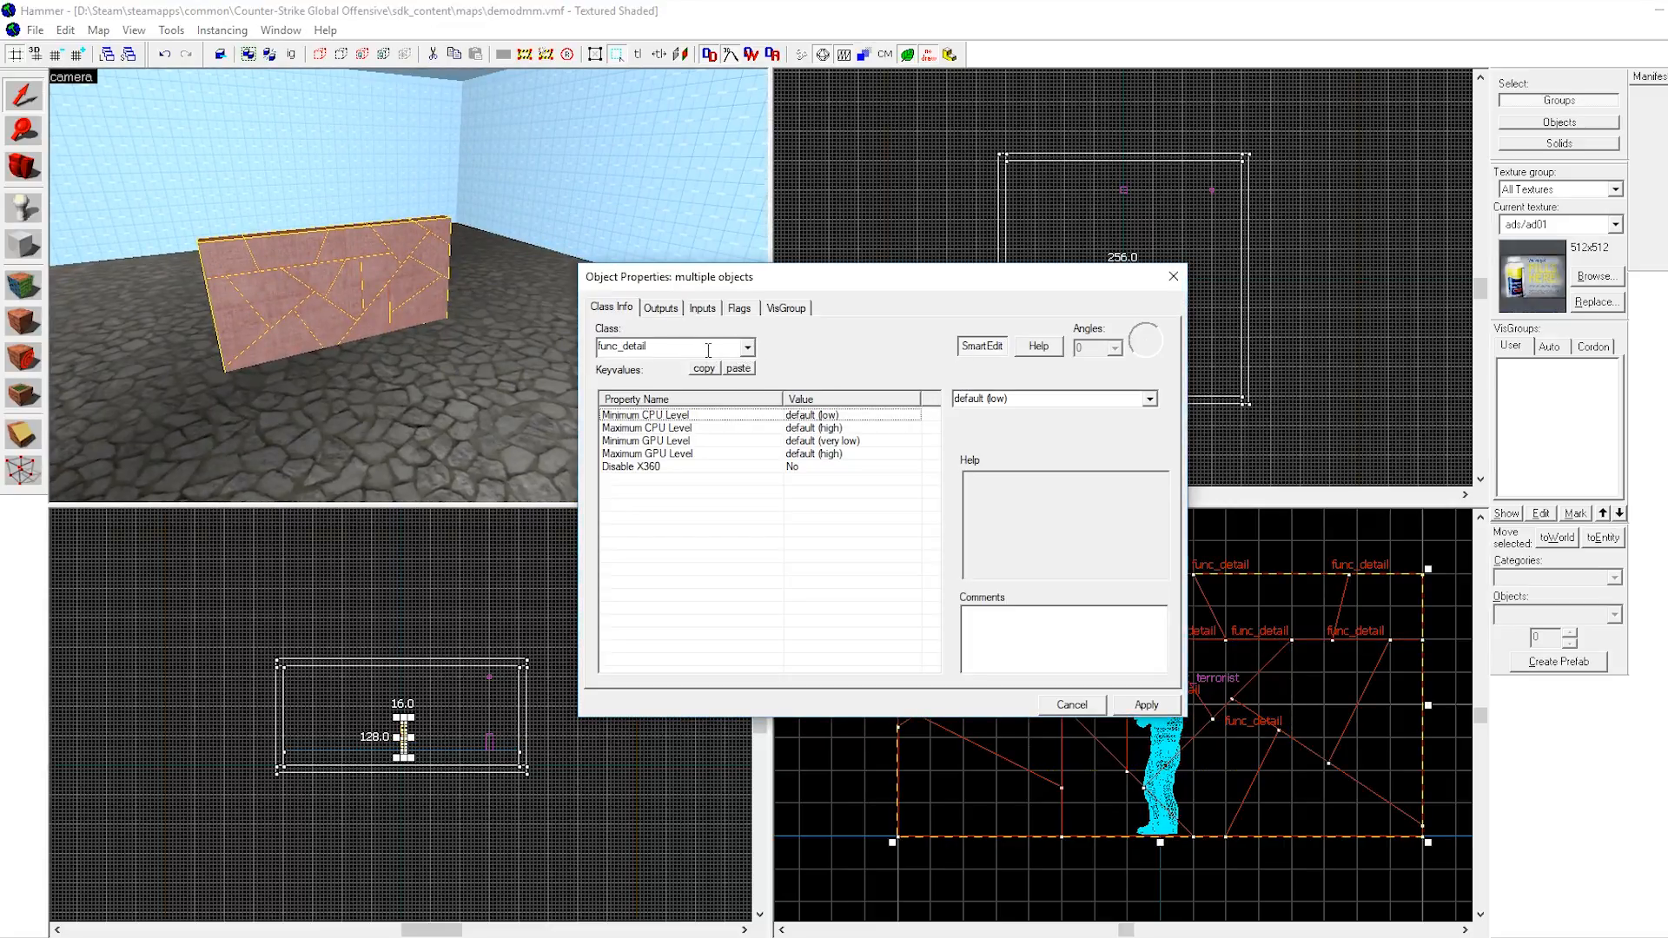
pyautogui.press('BackSpace')
pyautogui.press('BackSpace')
pyautogui.press('BackSpace')
pyautogui.press('BackSpace')
pyautogui.press('BackSpace')
pyautogui.press('BackSpace')
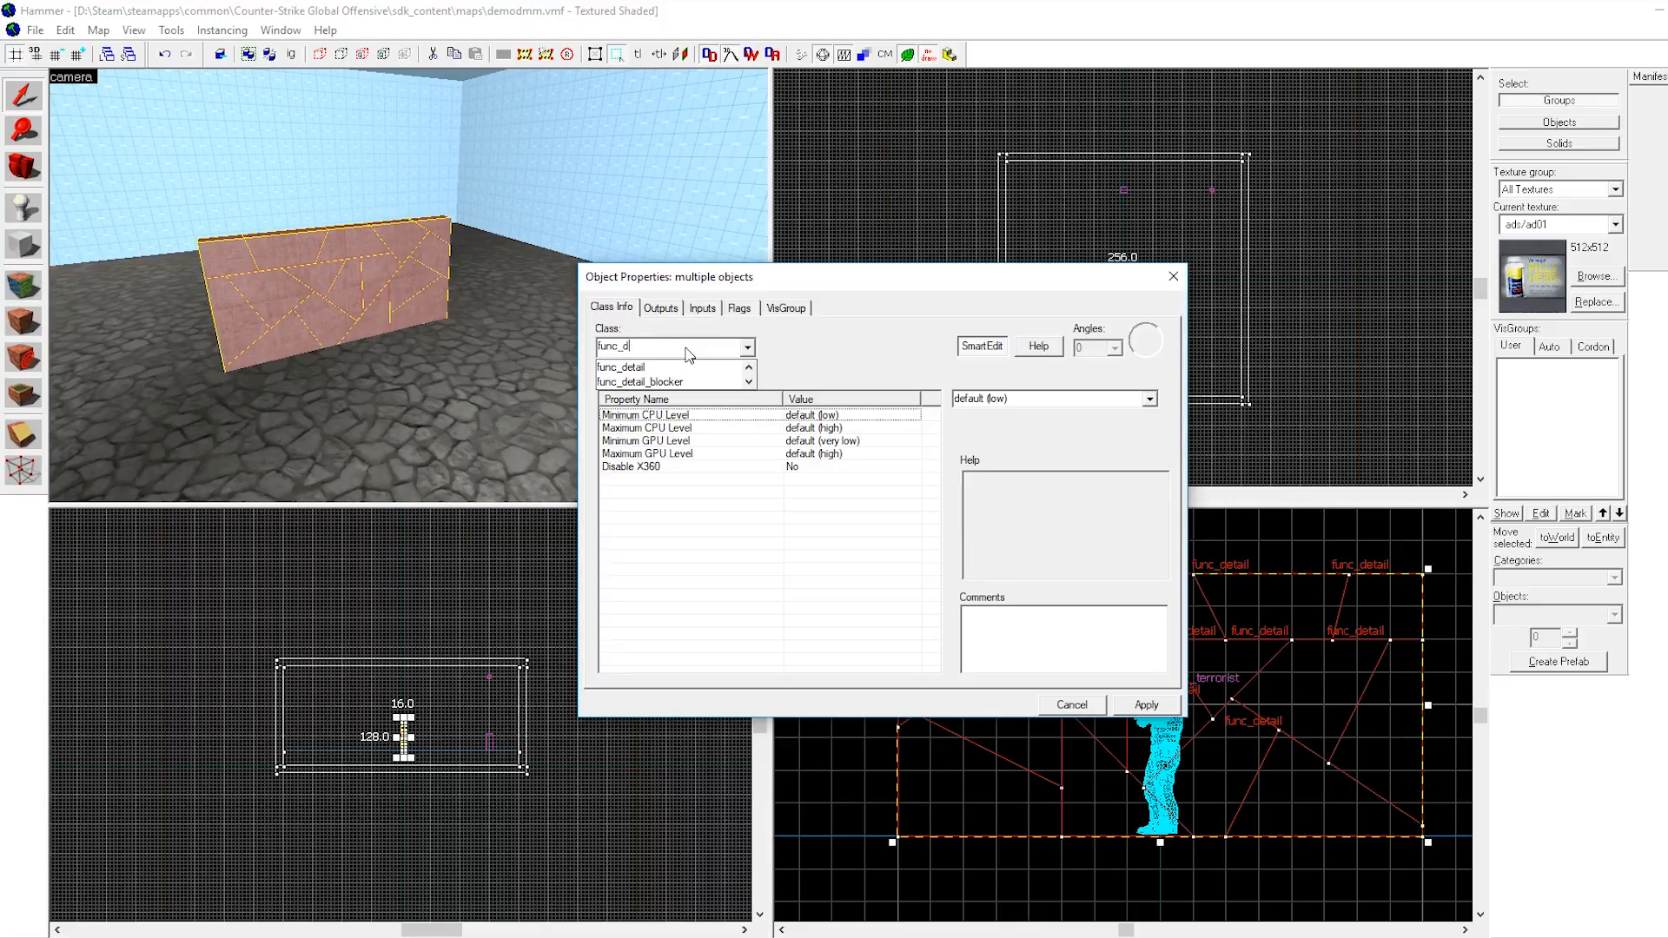
pyautogui.write('phy')
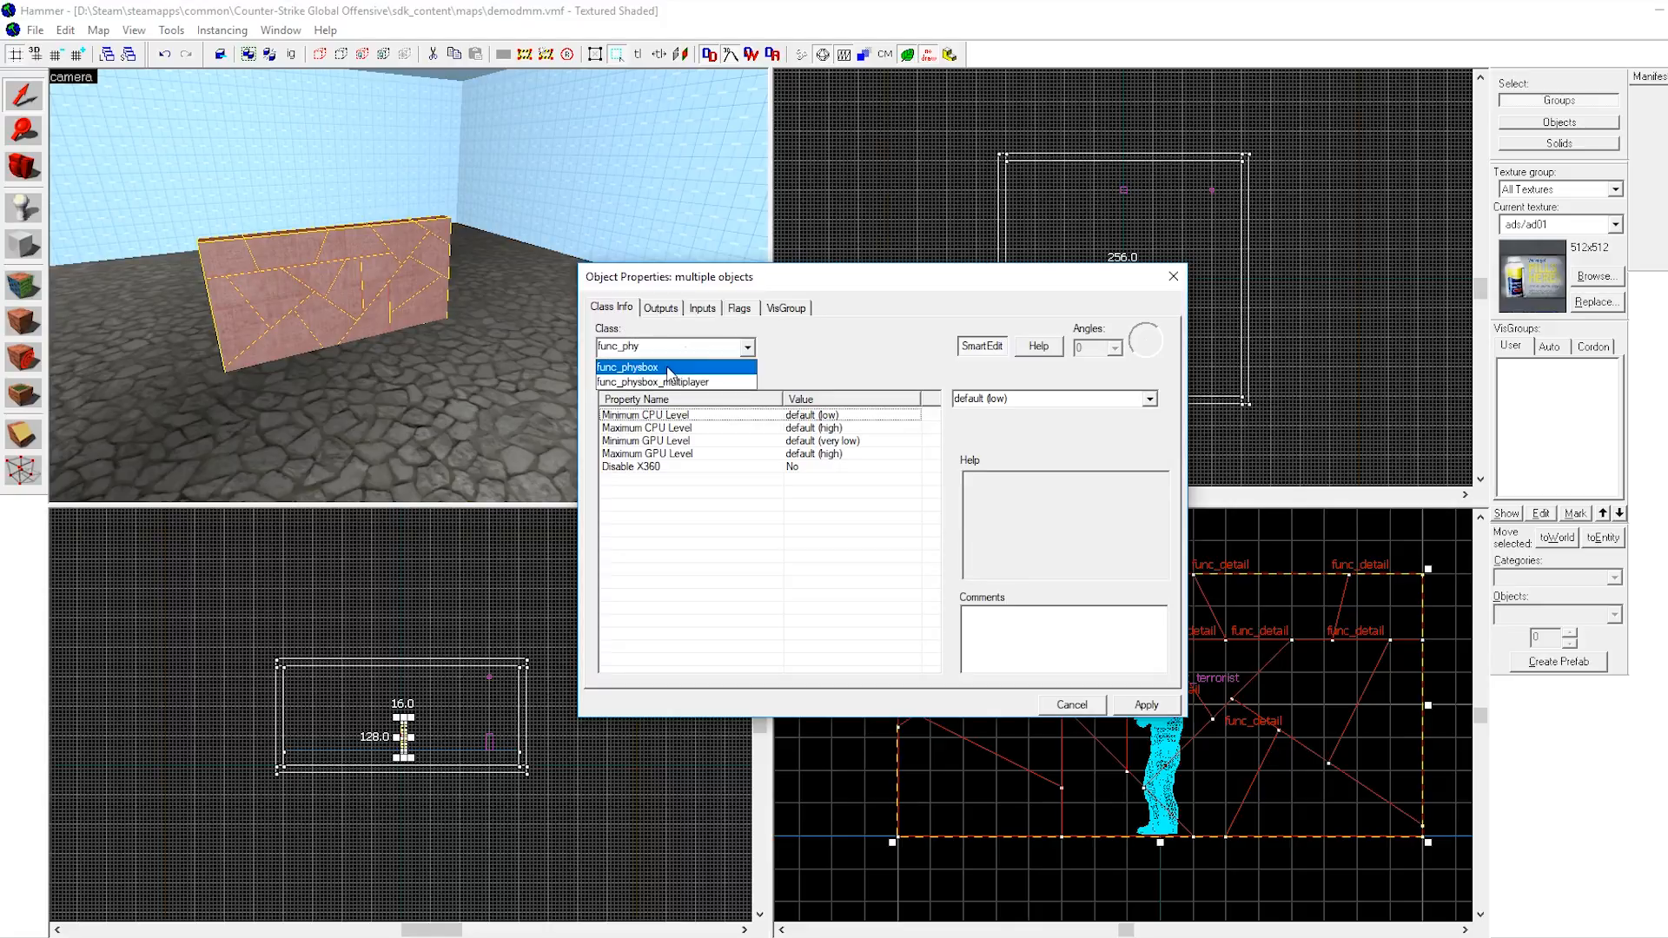
pyautogui.click(667, 368)
pyautogui.click(1146, 707)
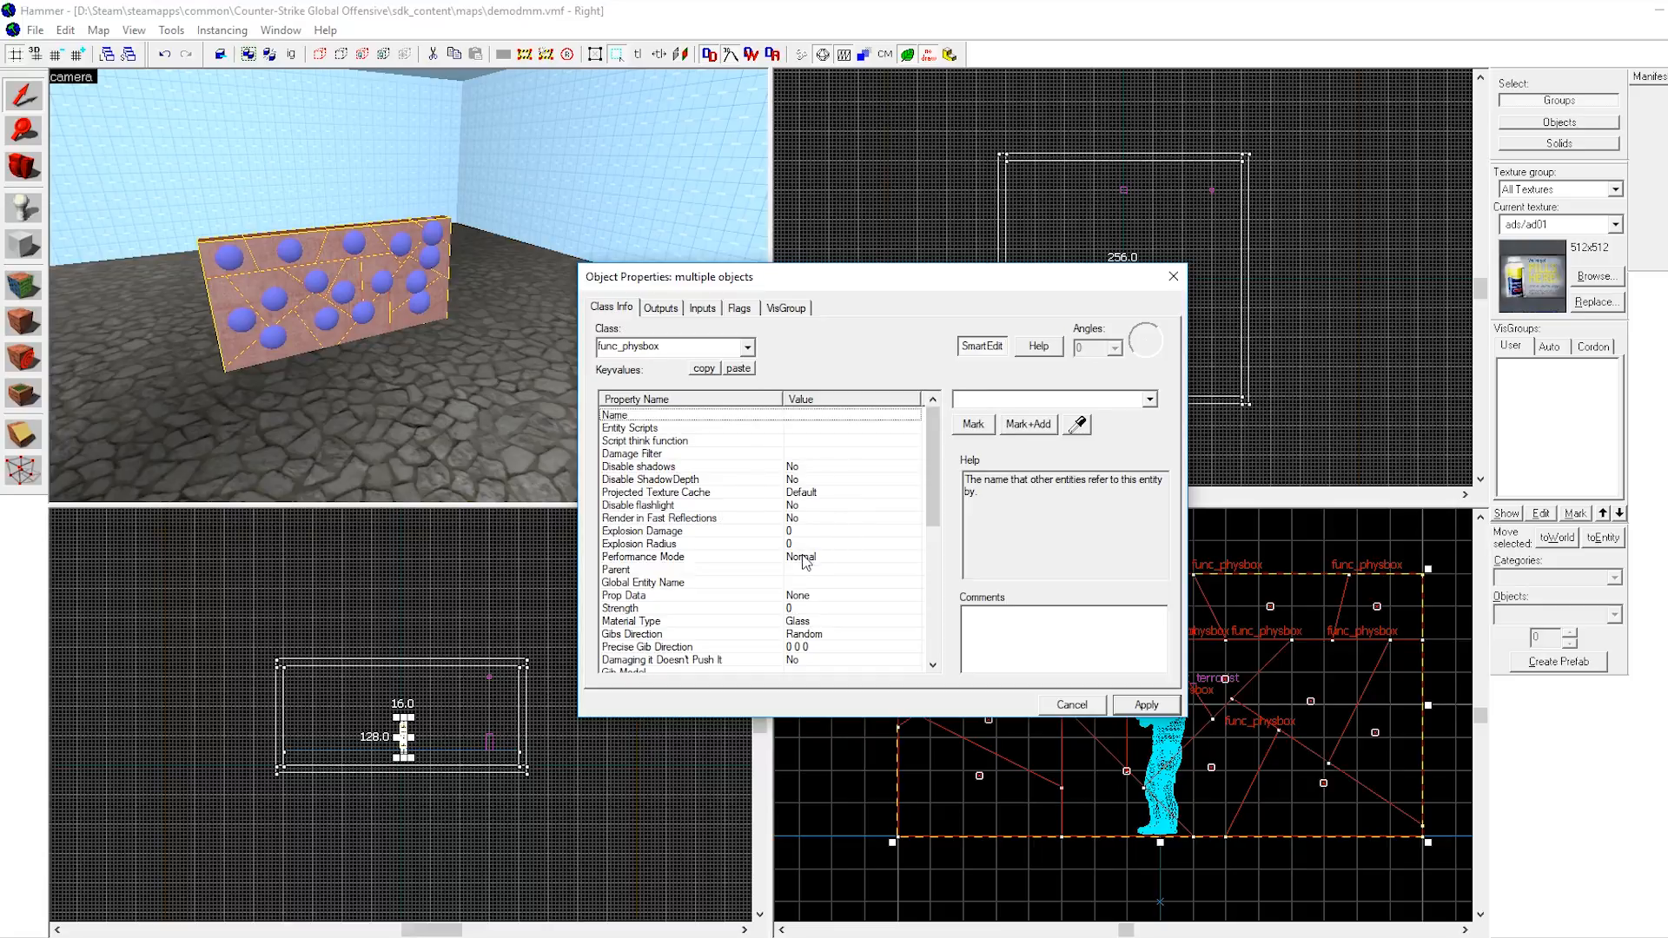
# Set the pieces' Material Type to CinderBlock and their Strength to 50, and apply.
pyautogui.click(795, 622)
pyautogui.click(1151, 400)
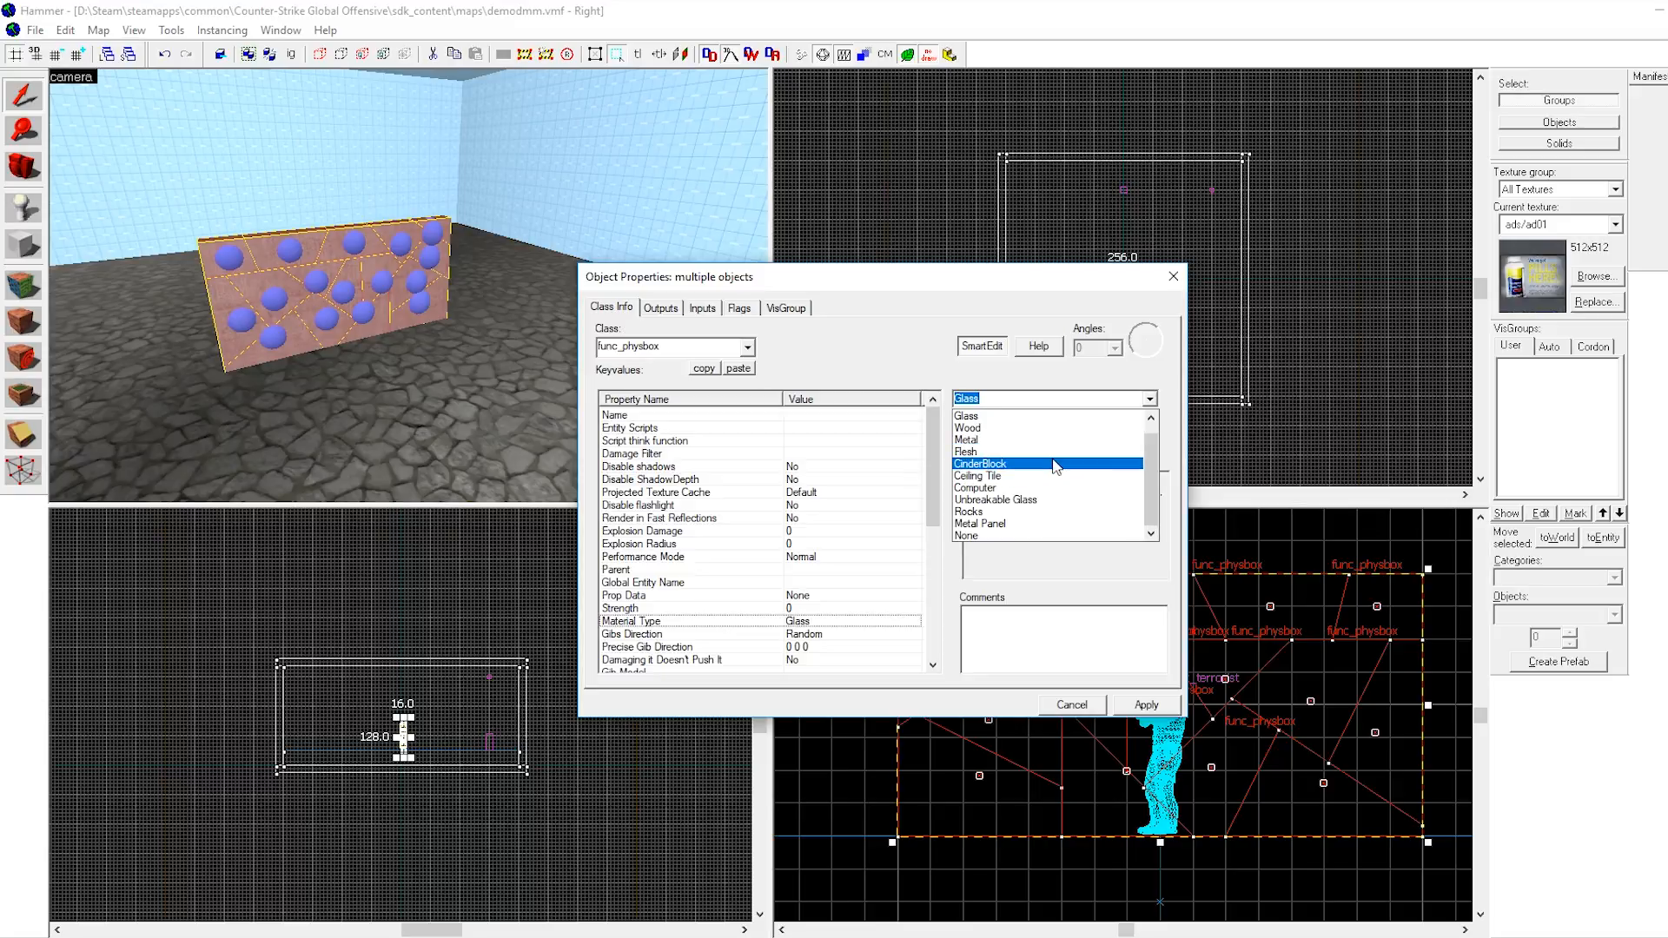
pyautogui.click(1055, 465)
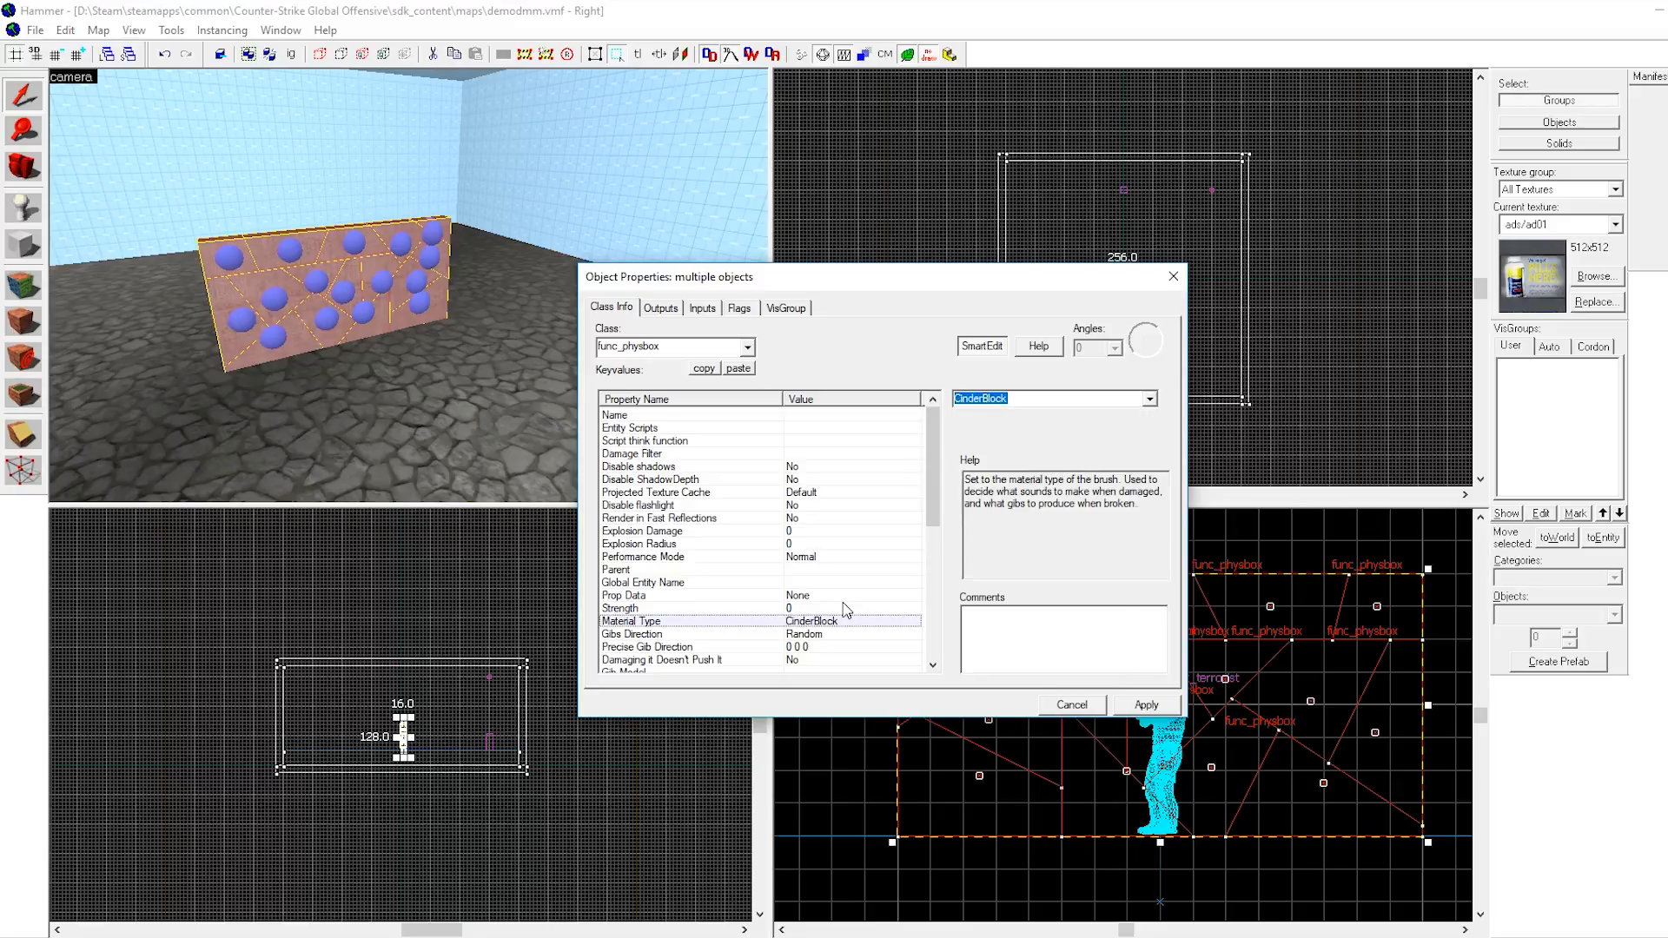
pyautogui.click(816, 608)
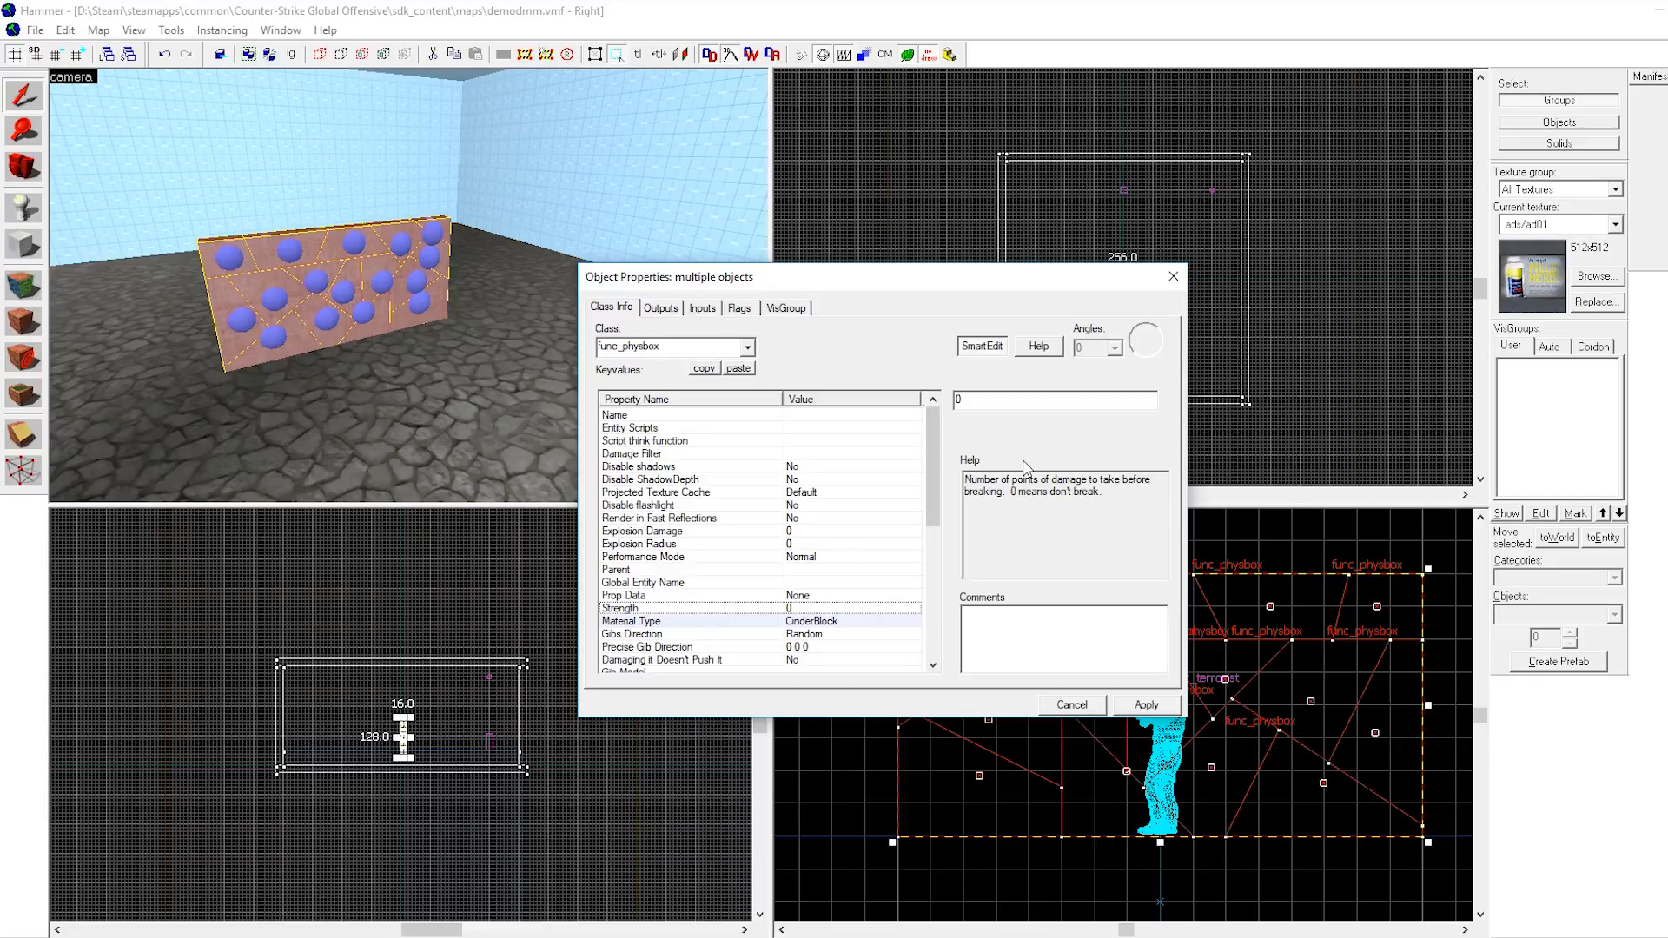
pyautogui.click(1024, 402)
pyautogui.press('BackSpace')
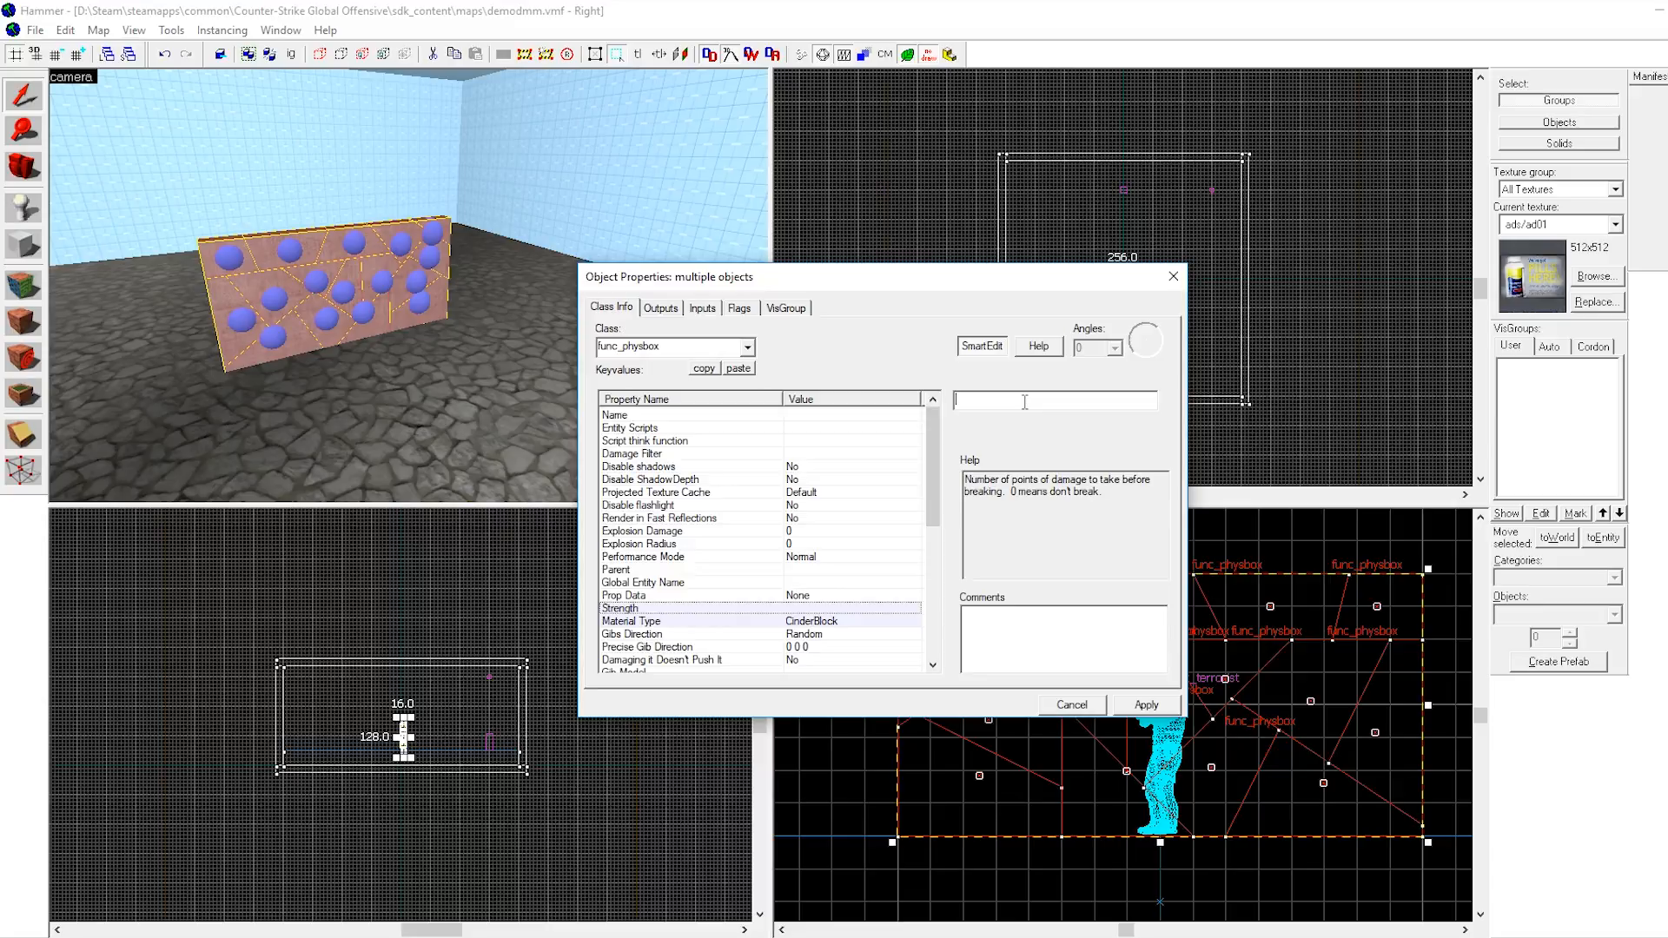
pyautogui.write('50')
pyautogui.click(1161, 711)
# Set the pieces' Health Level to Override Motion to 40 and apply.
pyautogui.scroll(-6, 846, 521)
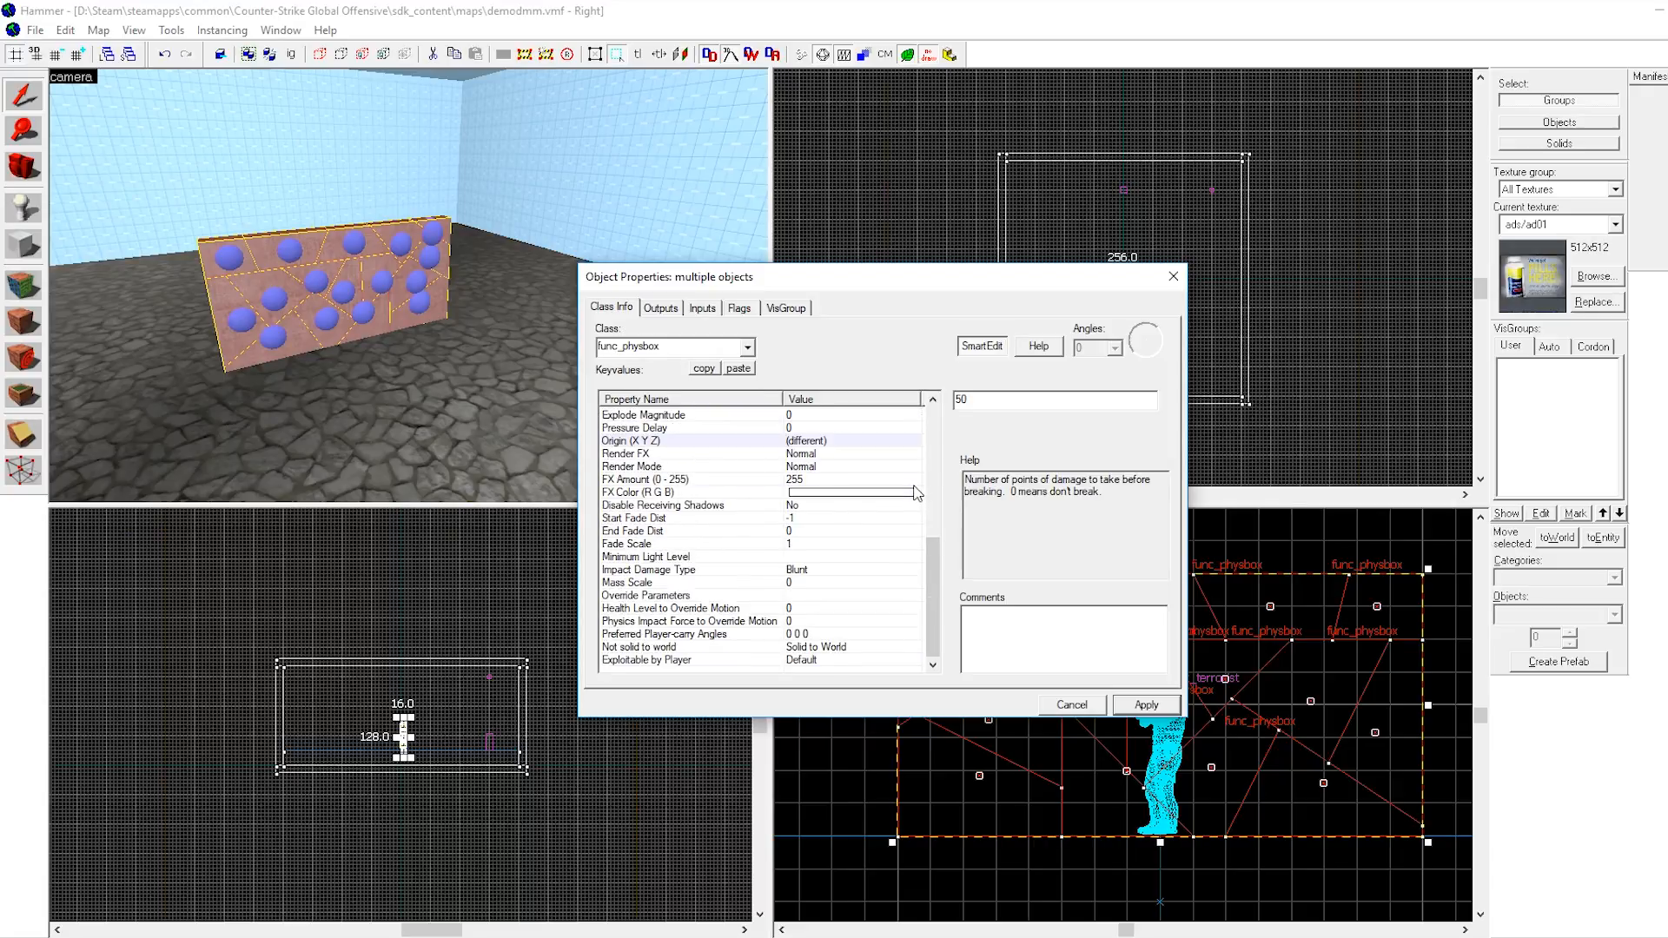
pyautogui.click(732, 609)
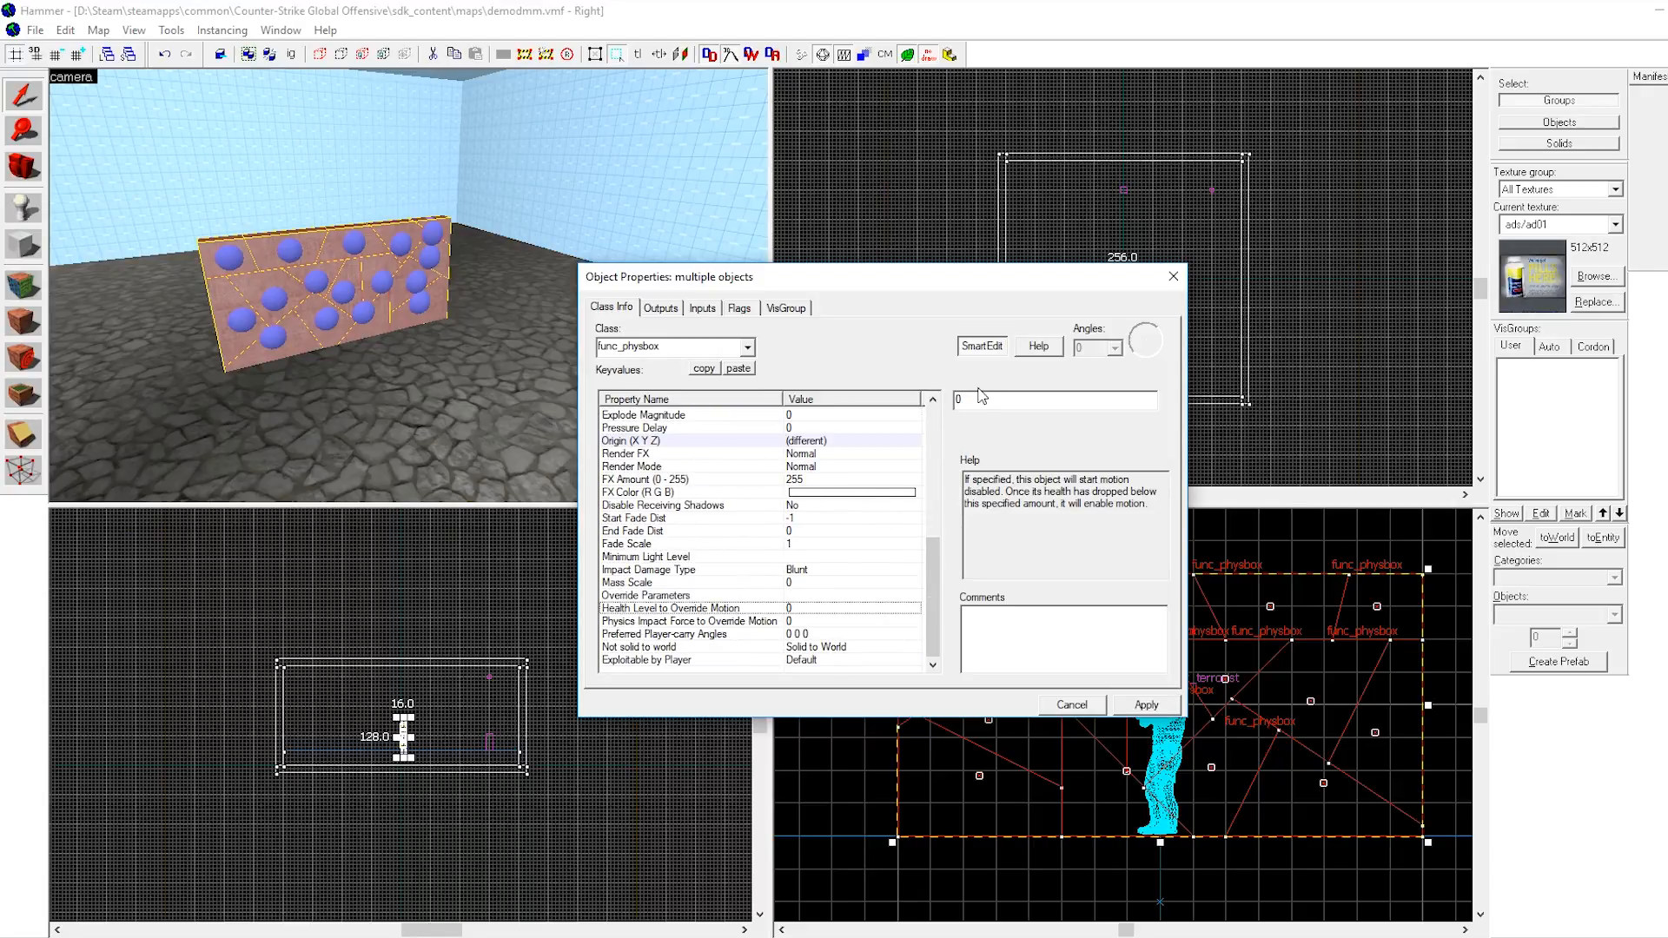
pyautogui.press('BackSpace')
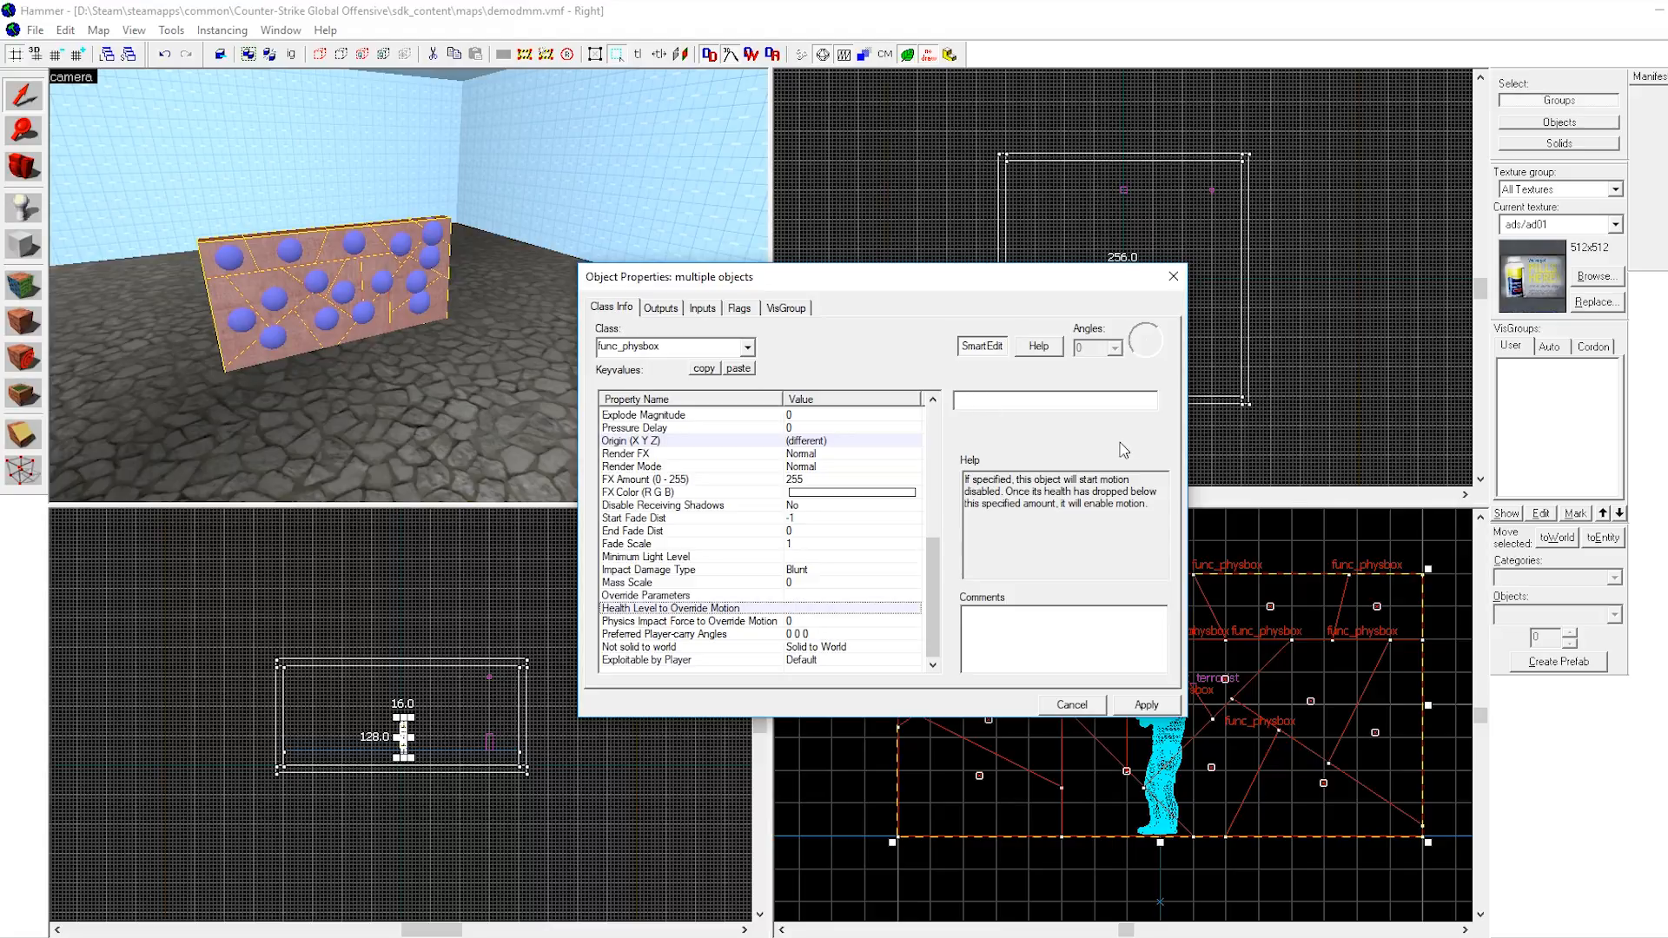
pyautogui.write('40')
pyautogui.click(1147, 705)
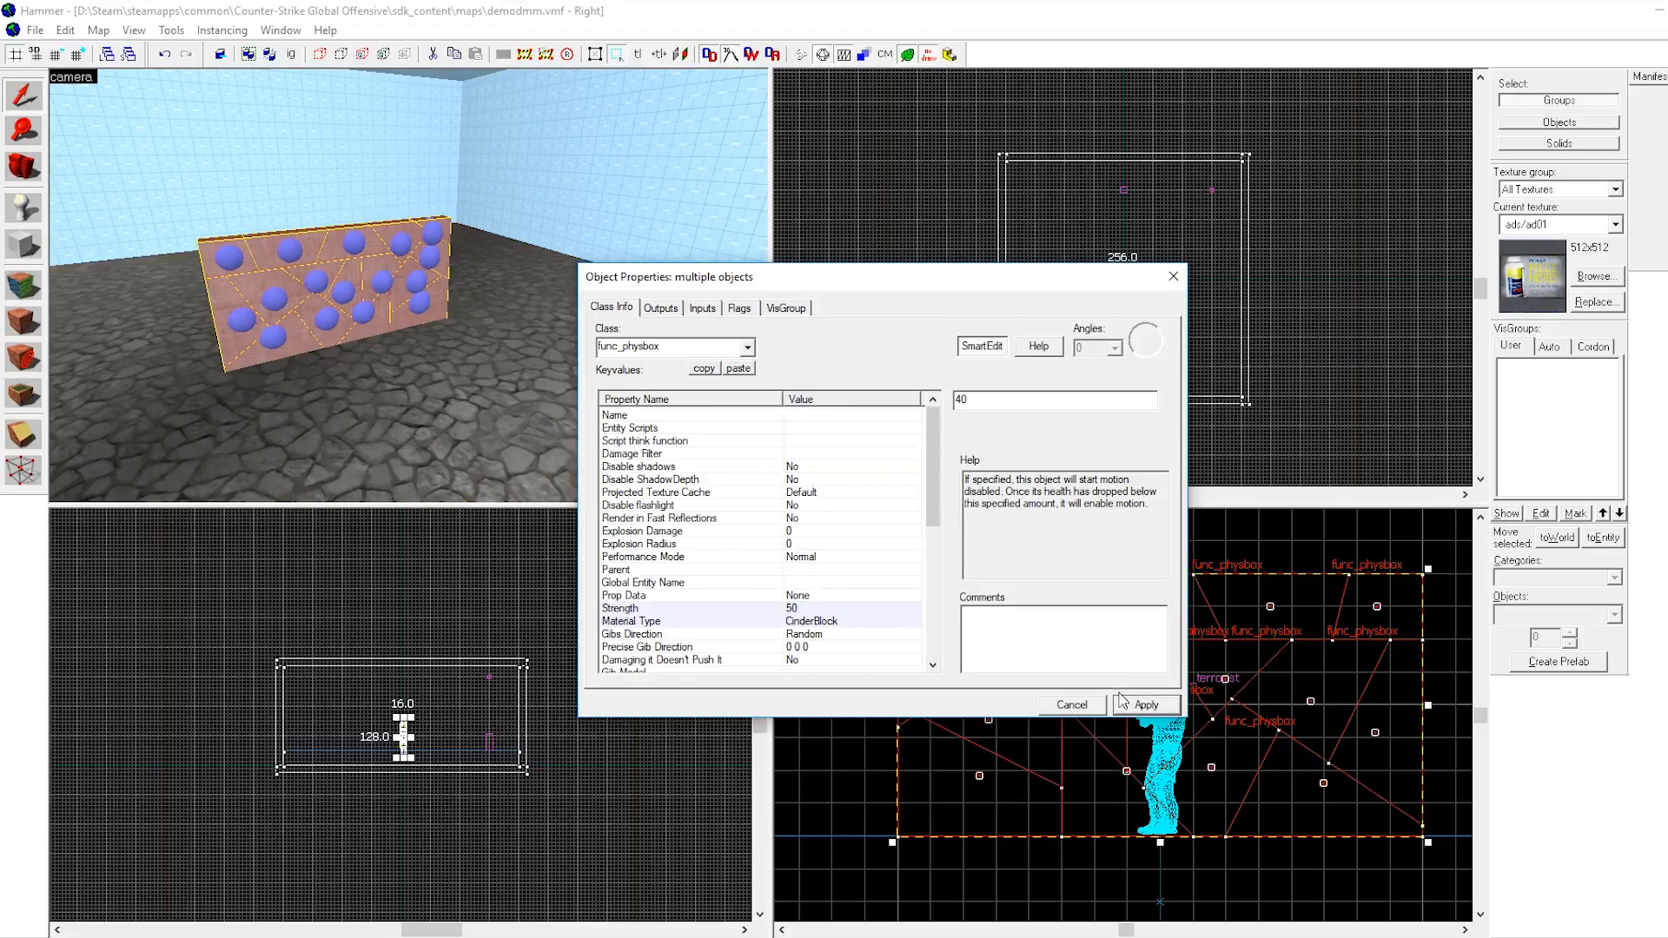
# Enable the Motion Disabled flag for the selected wall pieces and check their class settings.
pyautogui.scroll(-1, 814, 502)
pyautogui.scroll(3, 816, 504)
pyautogui.click(739, 309)
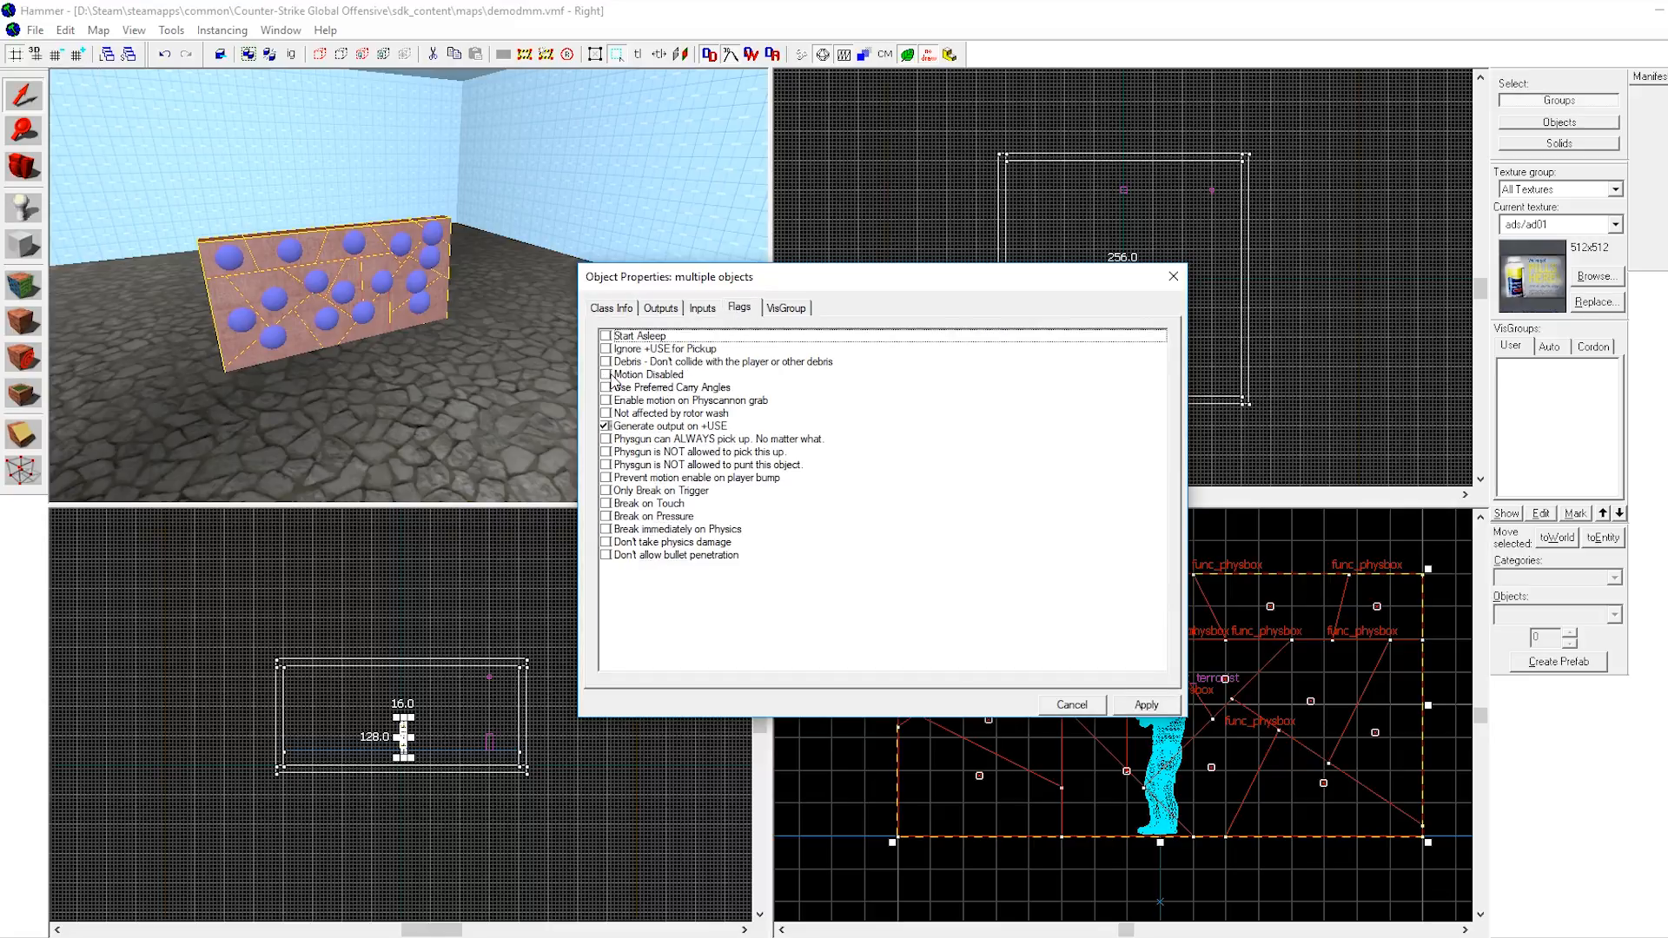
pyautogui.click(608, 376)
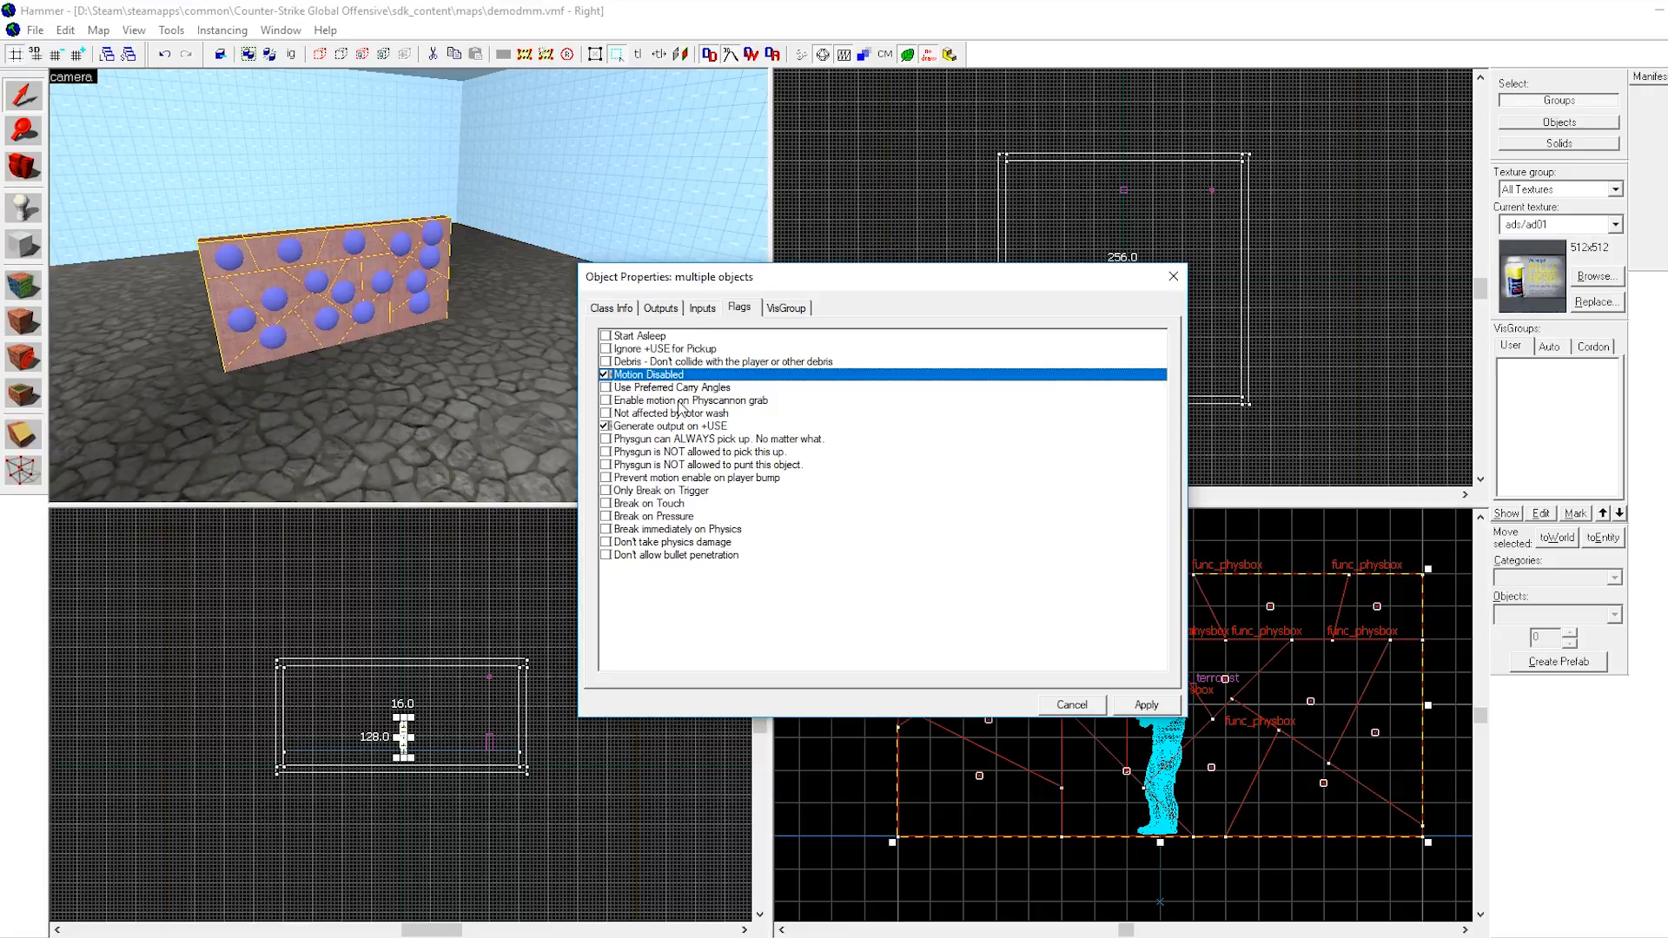
pyautogui.click(612, 308)
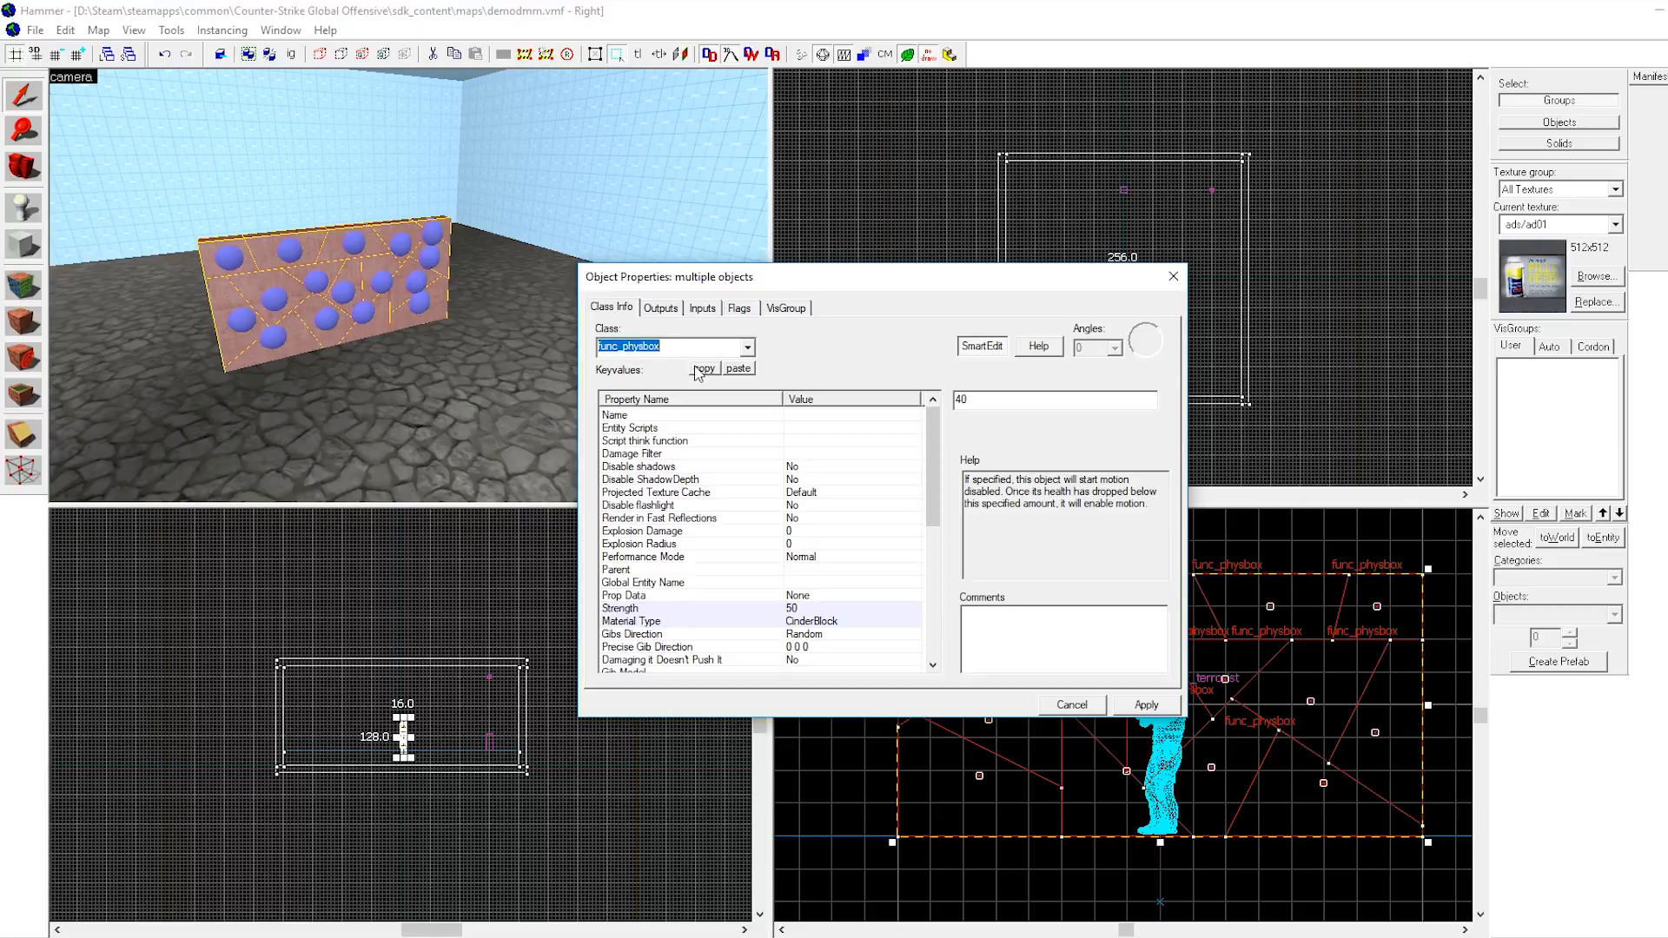
pyautogui.click(739, 309)
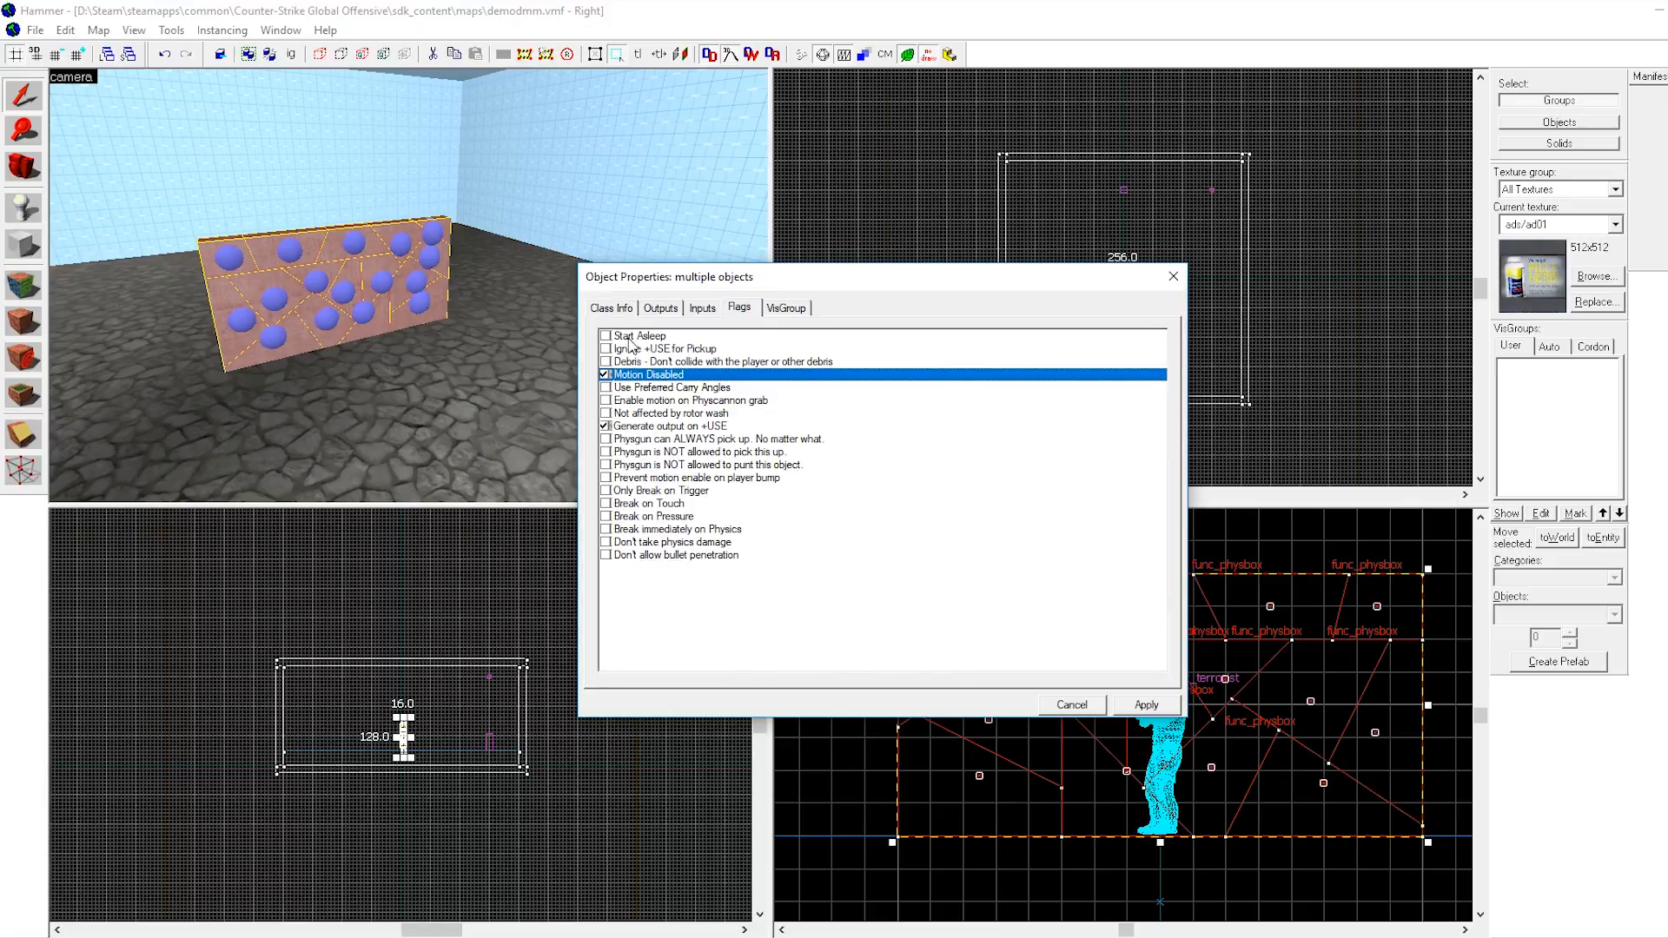
pyautogui.click(619, 313)
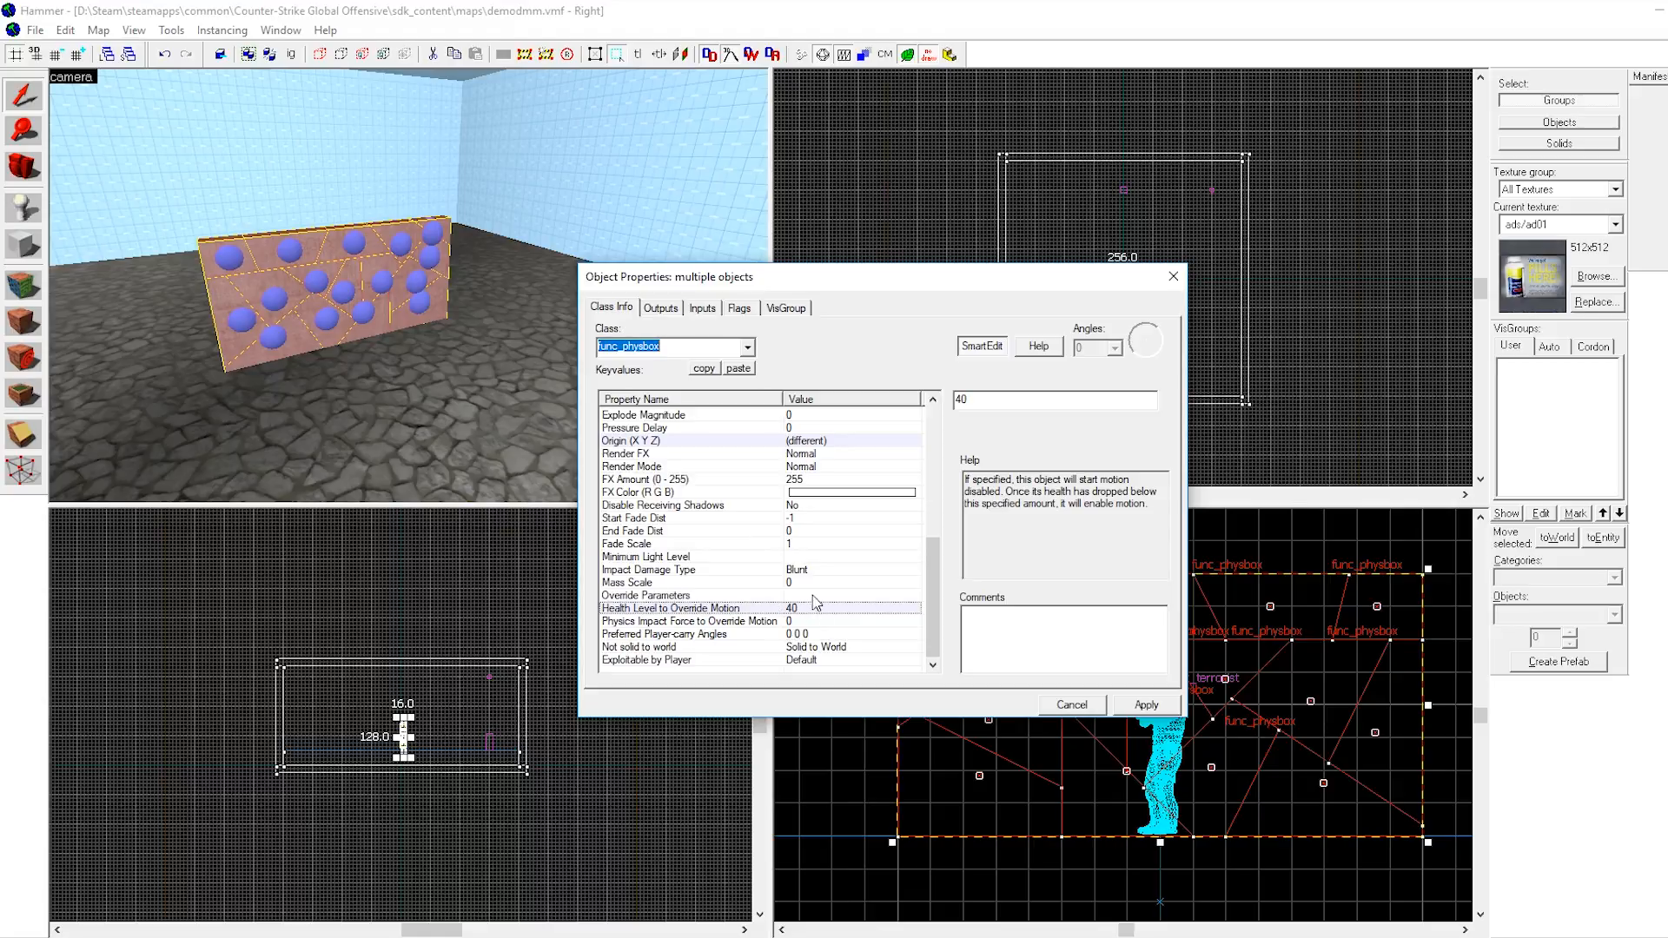
pyautogui.click(704, 310)
pyautogui.click(665, 311)
pyautogui.click(750, 316)
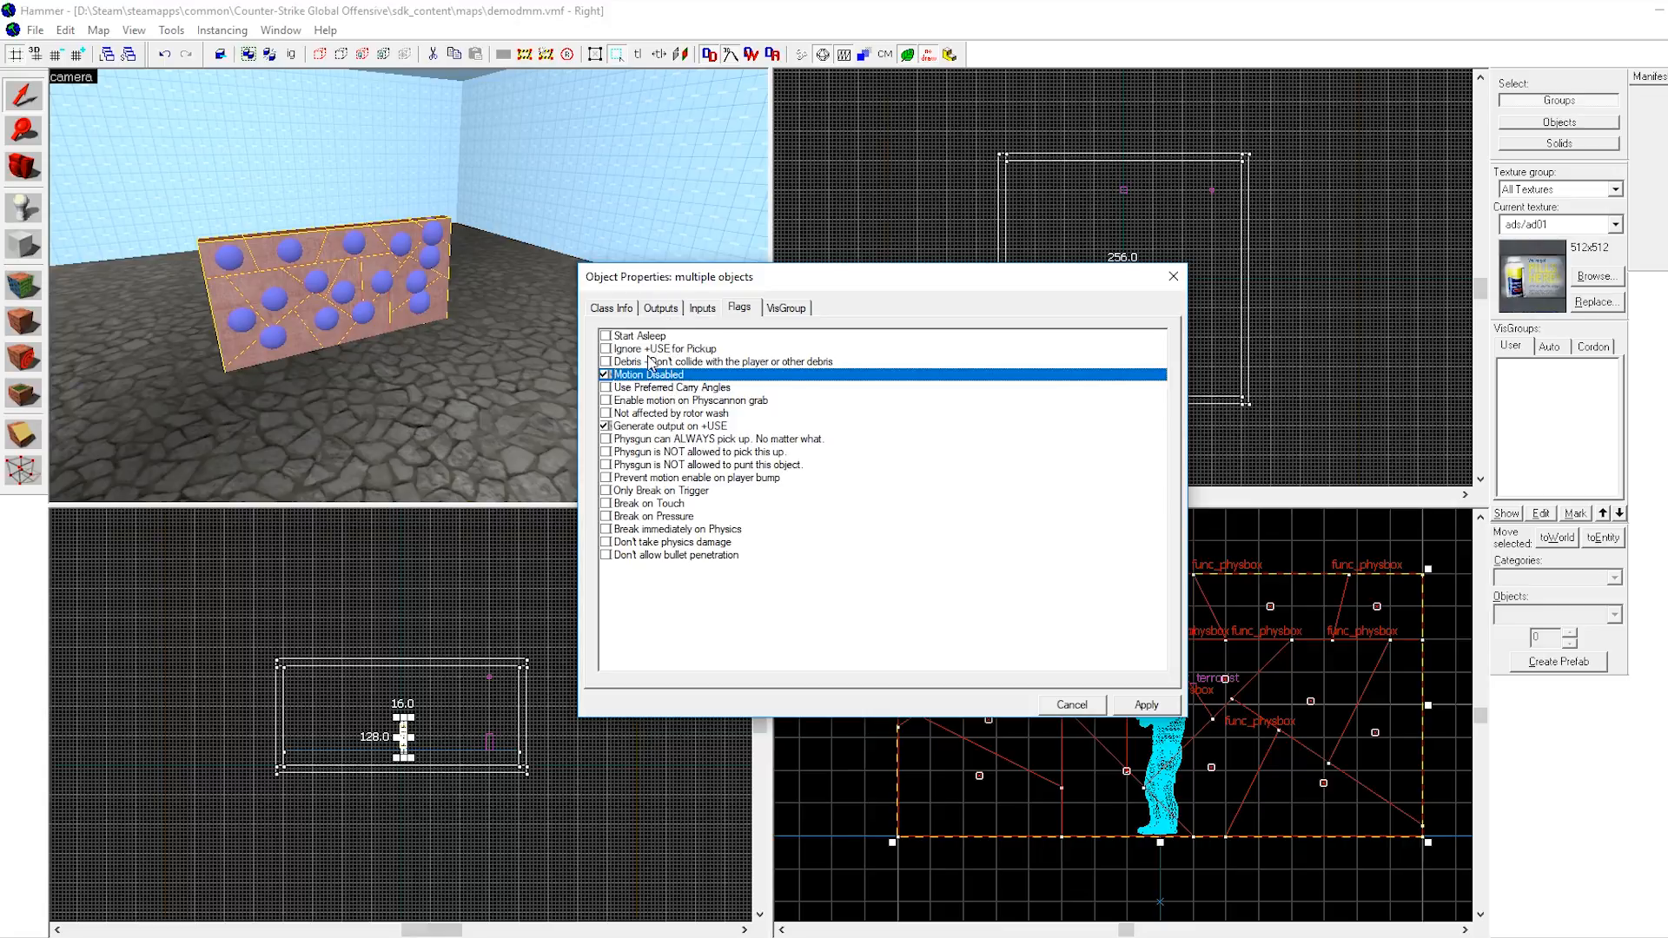
pyautogui.click(613, 310)
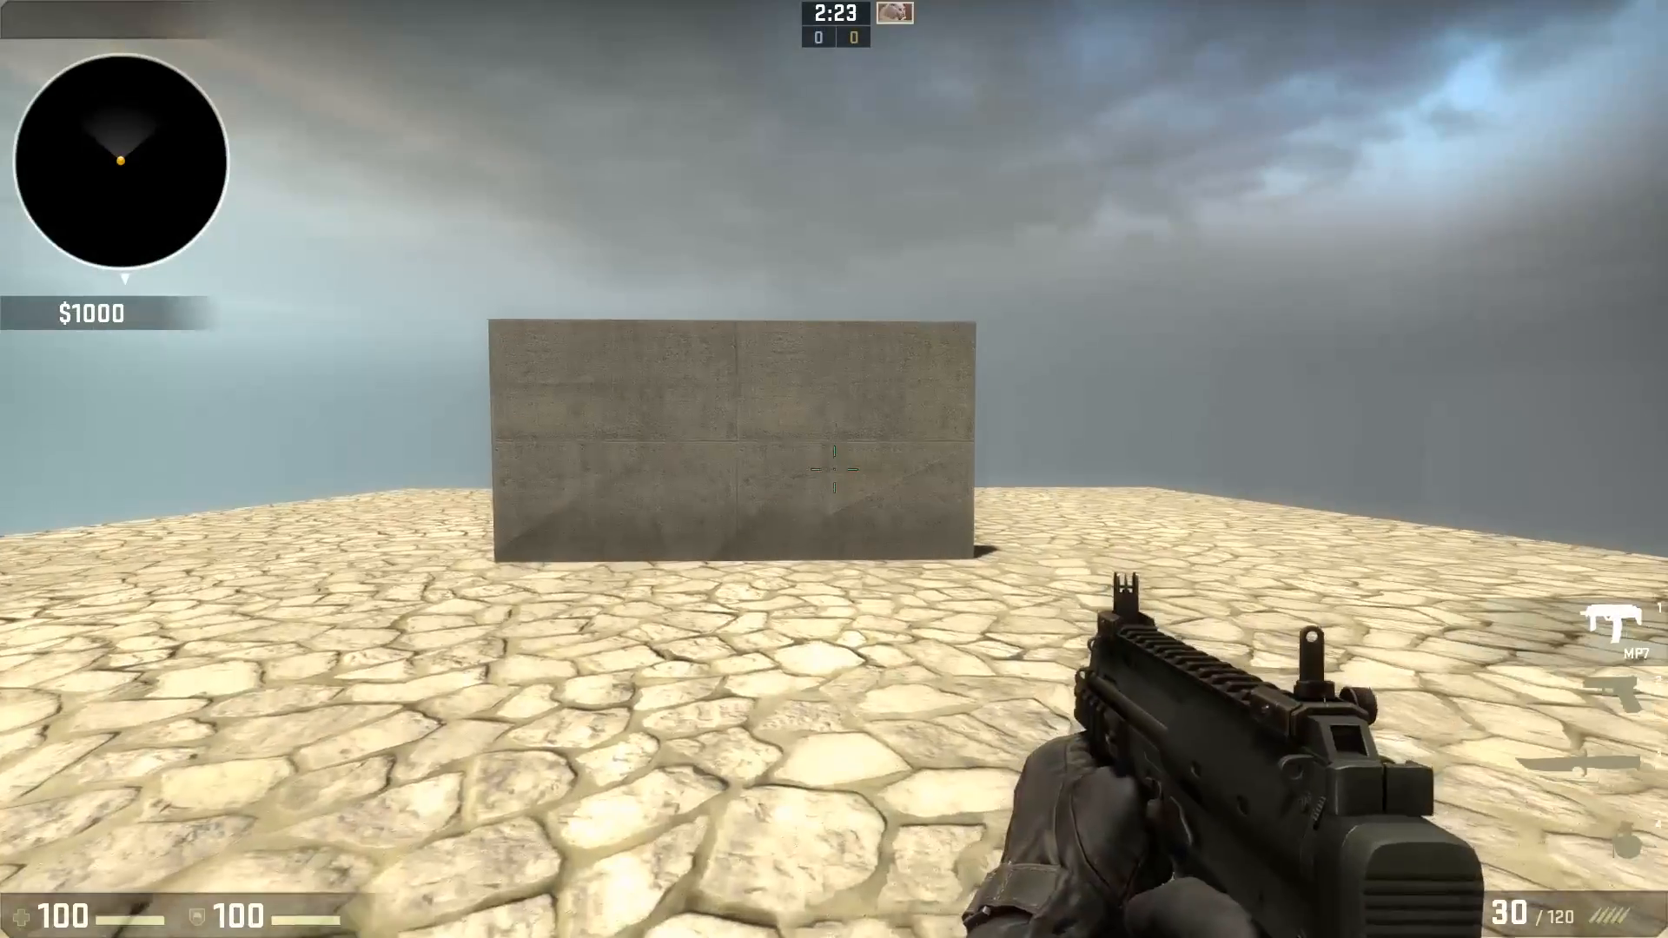
# In CS:GO, shoot the wall and throw a grenade at it to test the breakable pieces.
pyautogui.press('w')
pyautogui.press('d')
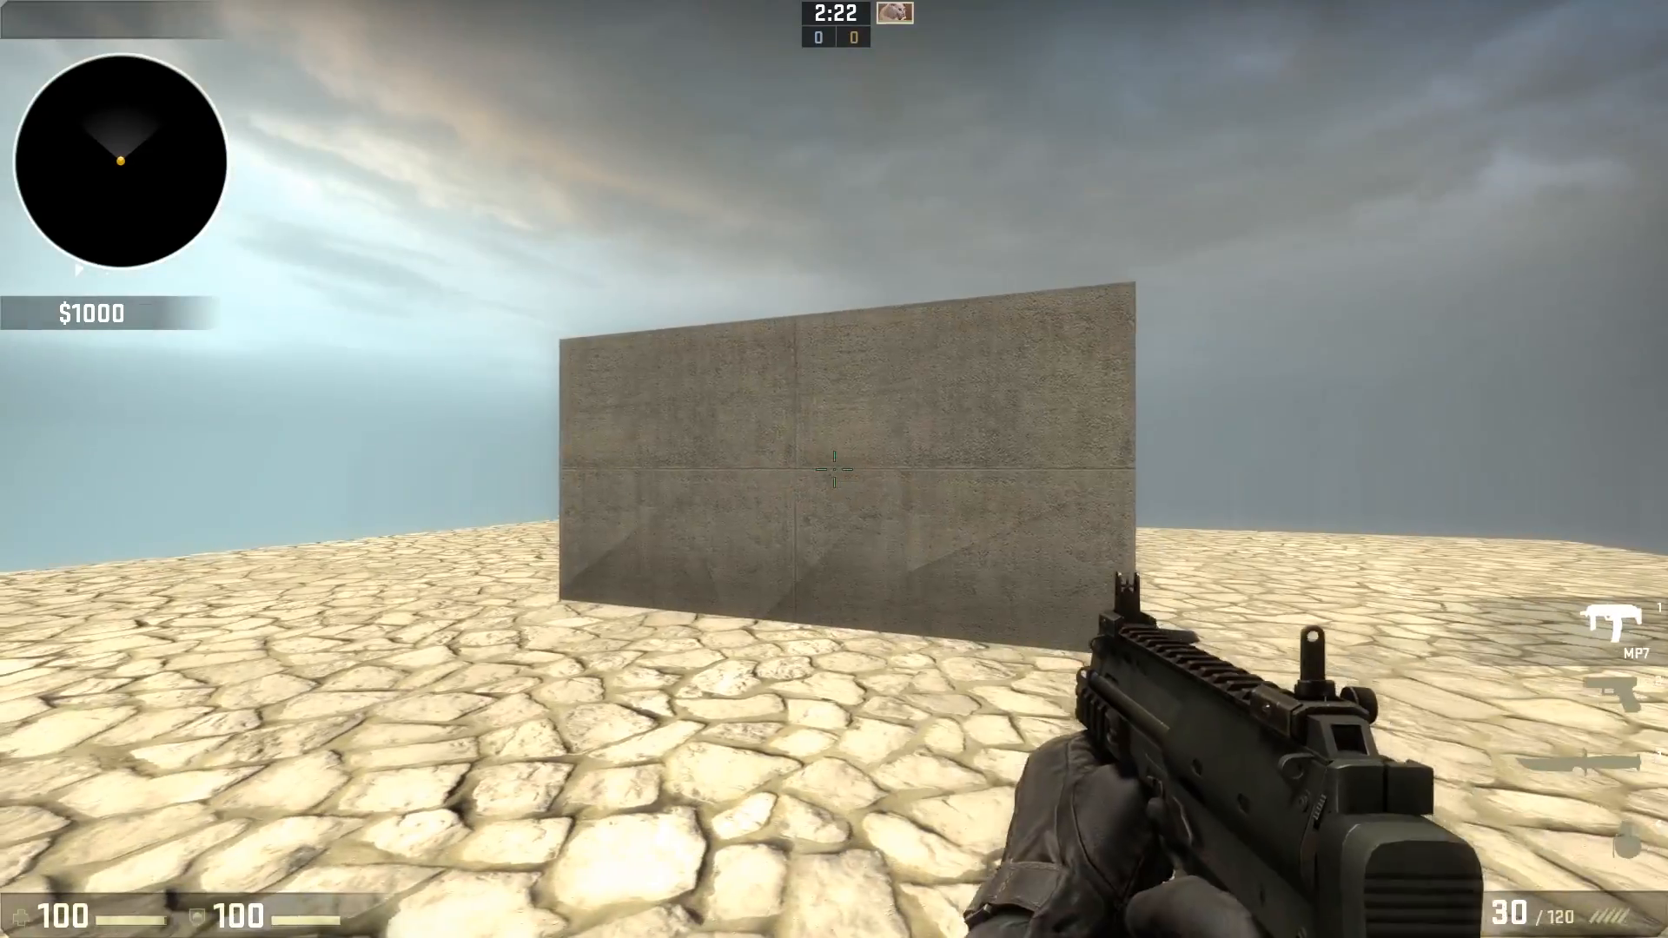
pyautogui.press('2')
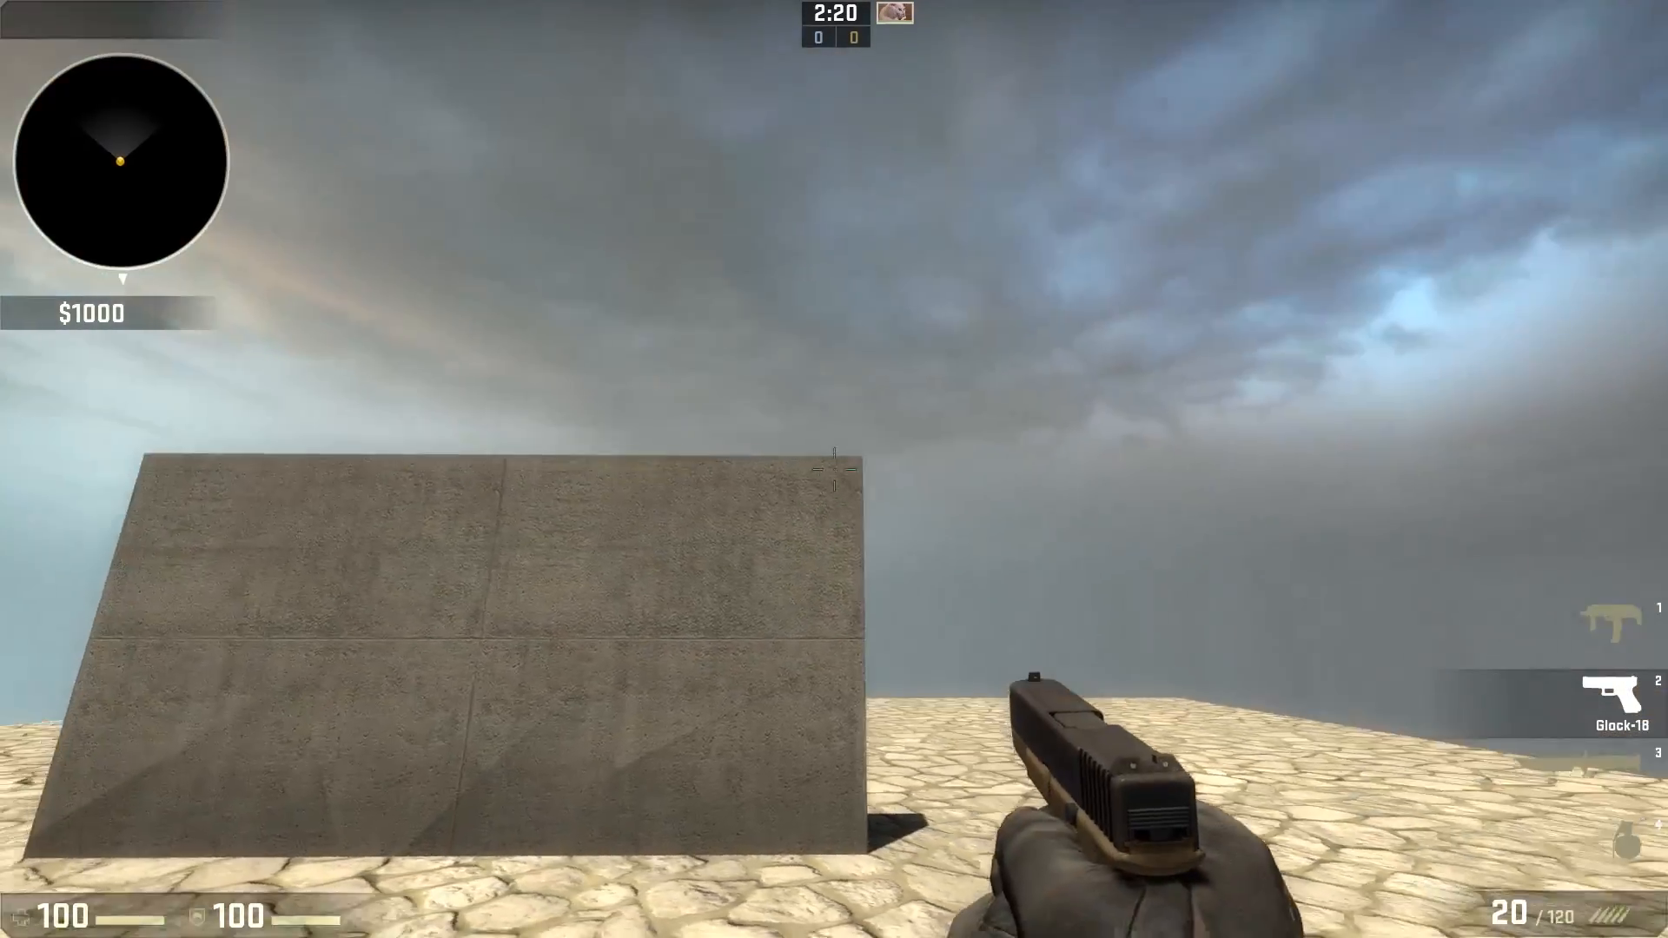
pyautogui.click(834, 469)
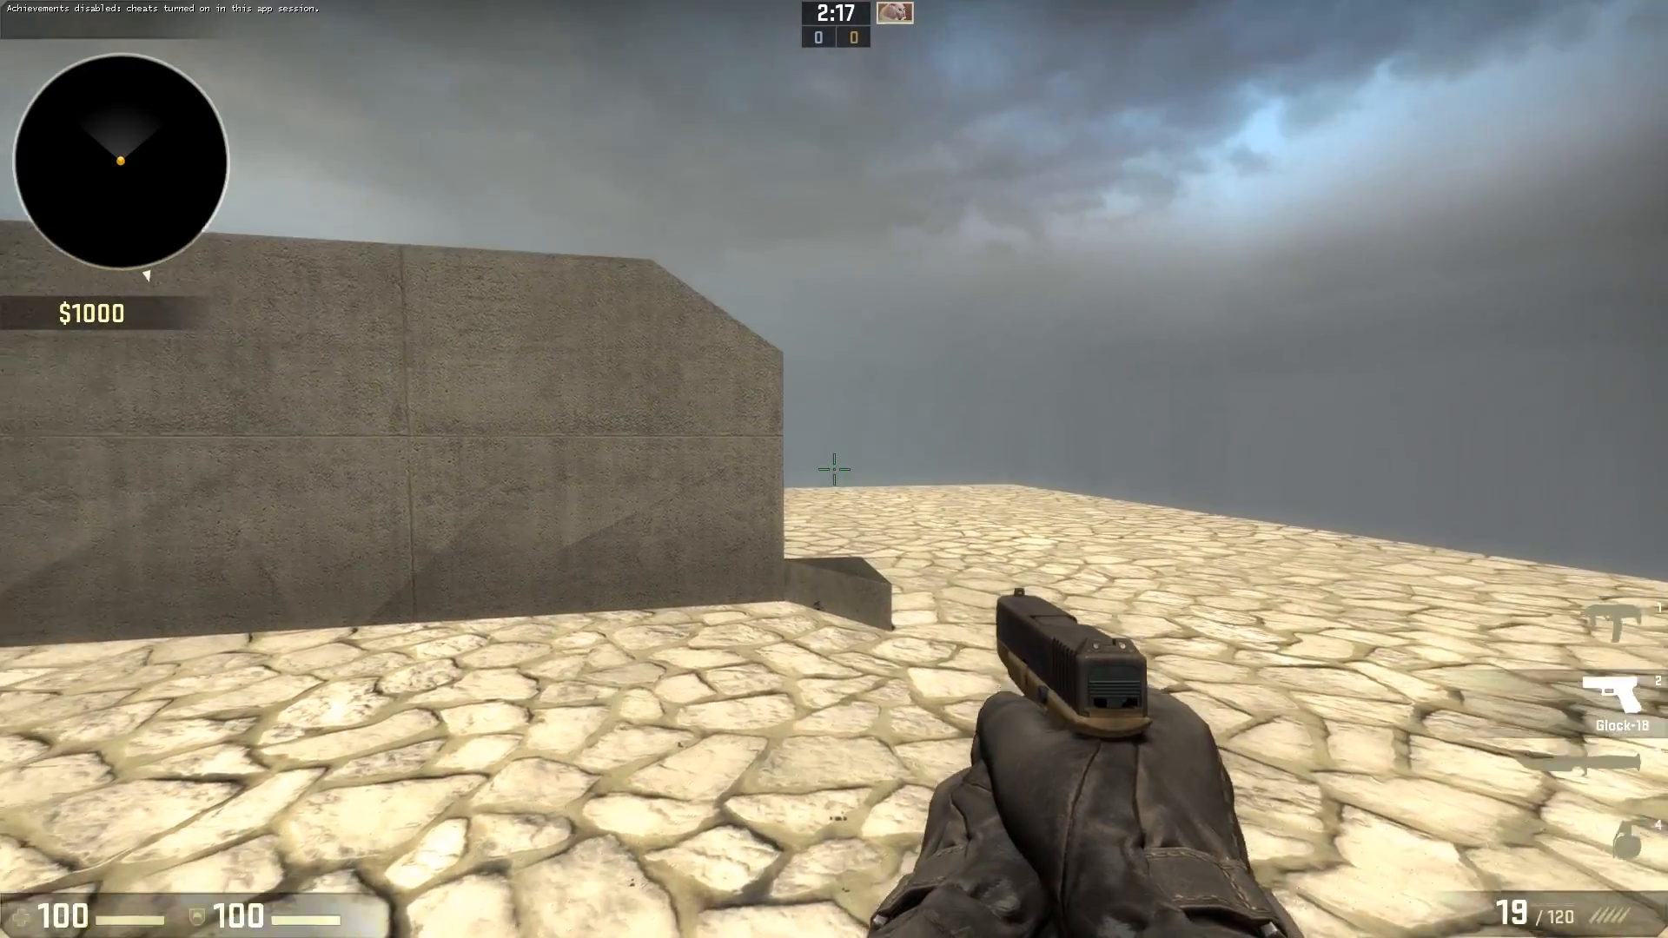
pyautogui.click(833, 469)
pyautogui.press('s')
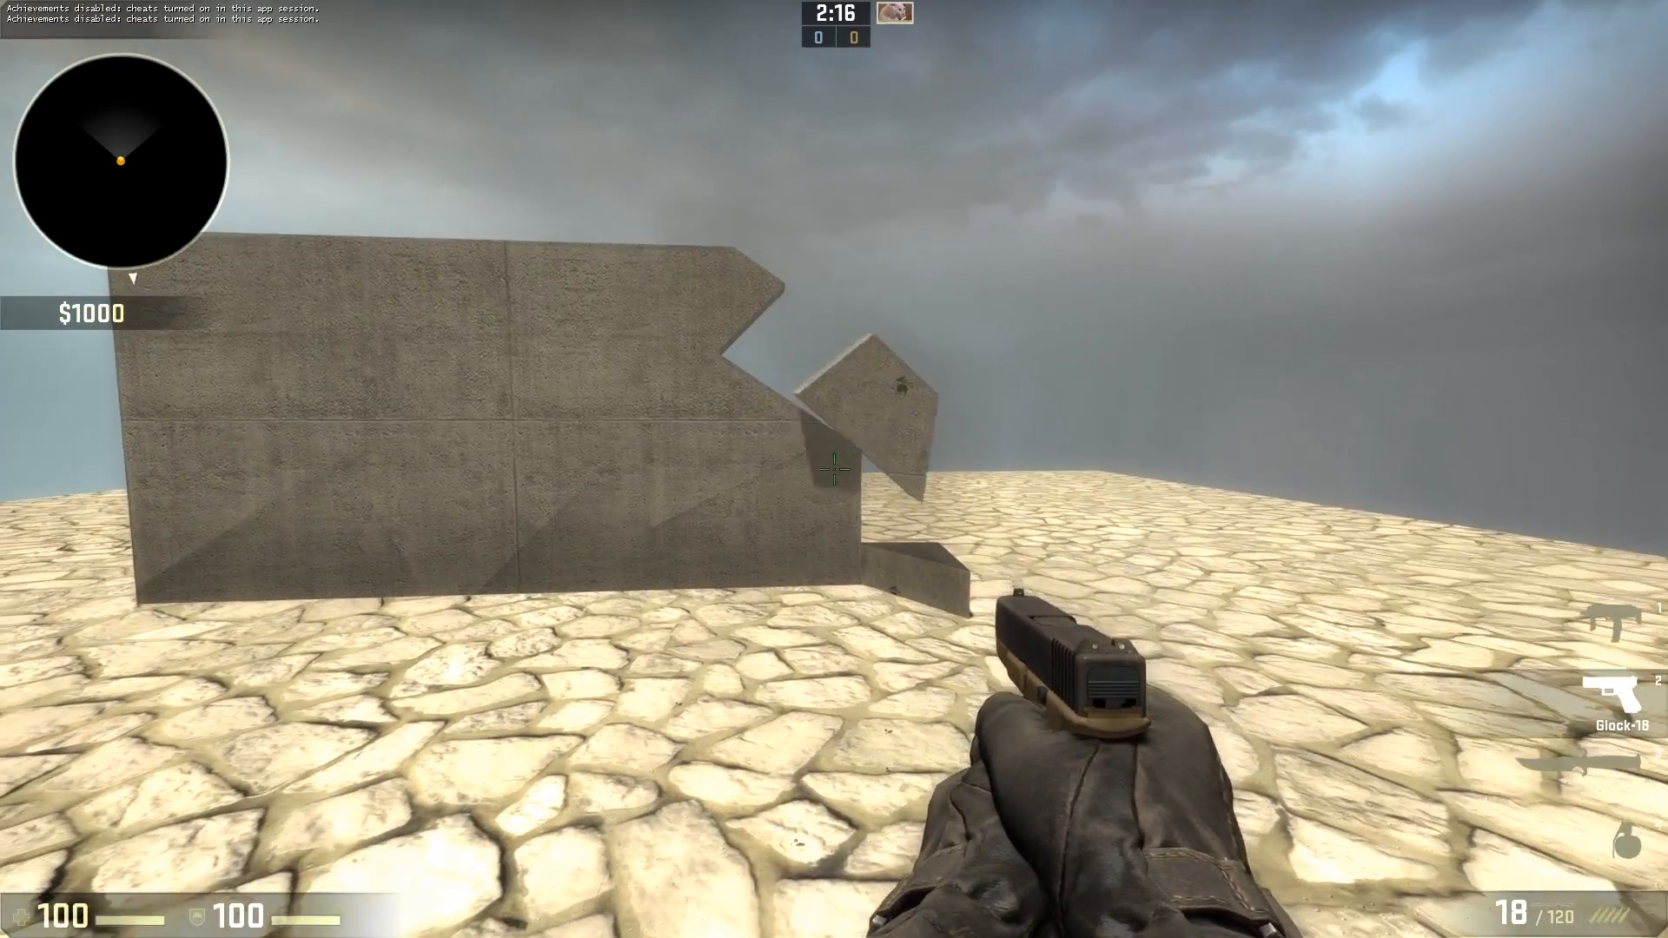
pyautogui.press('4')
pyautogui.click(833, 469)
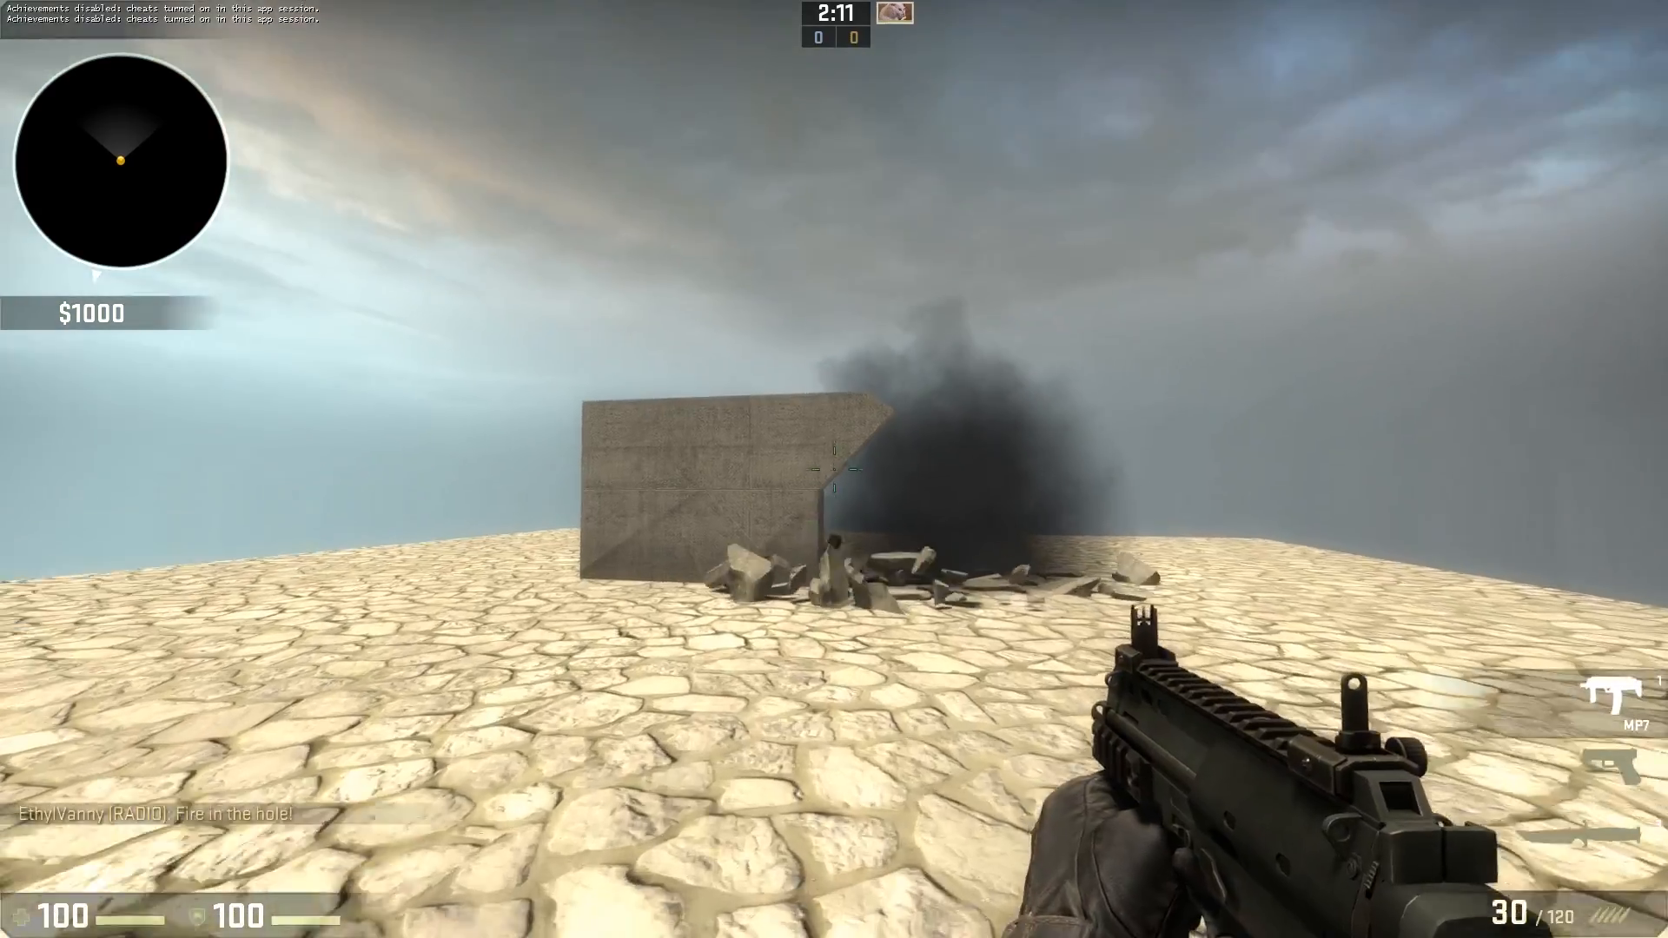
pyautogui.click(834, 469)
pyautogui.click(834, 469)
pyautogui.click(833, 470)
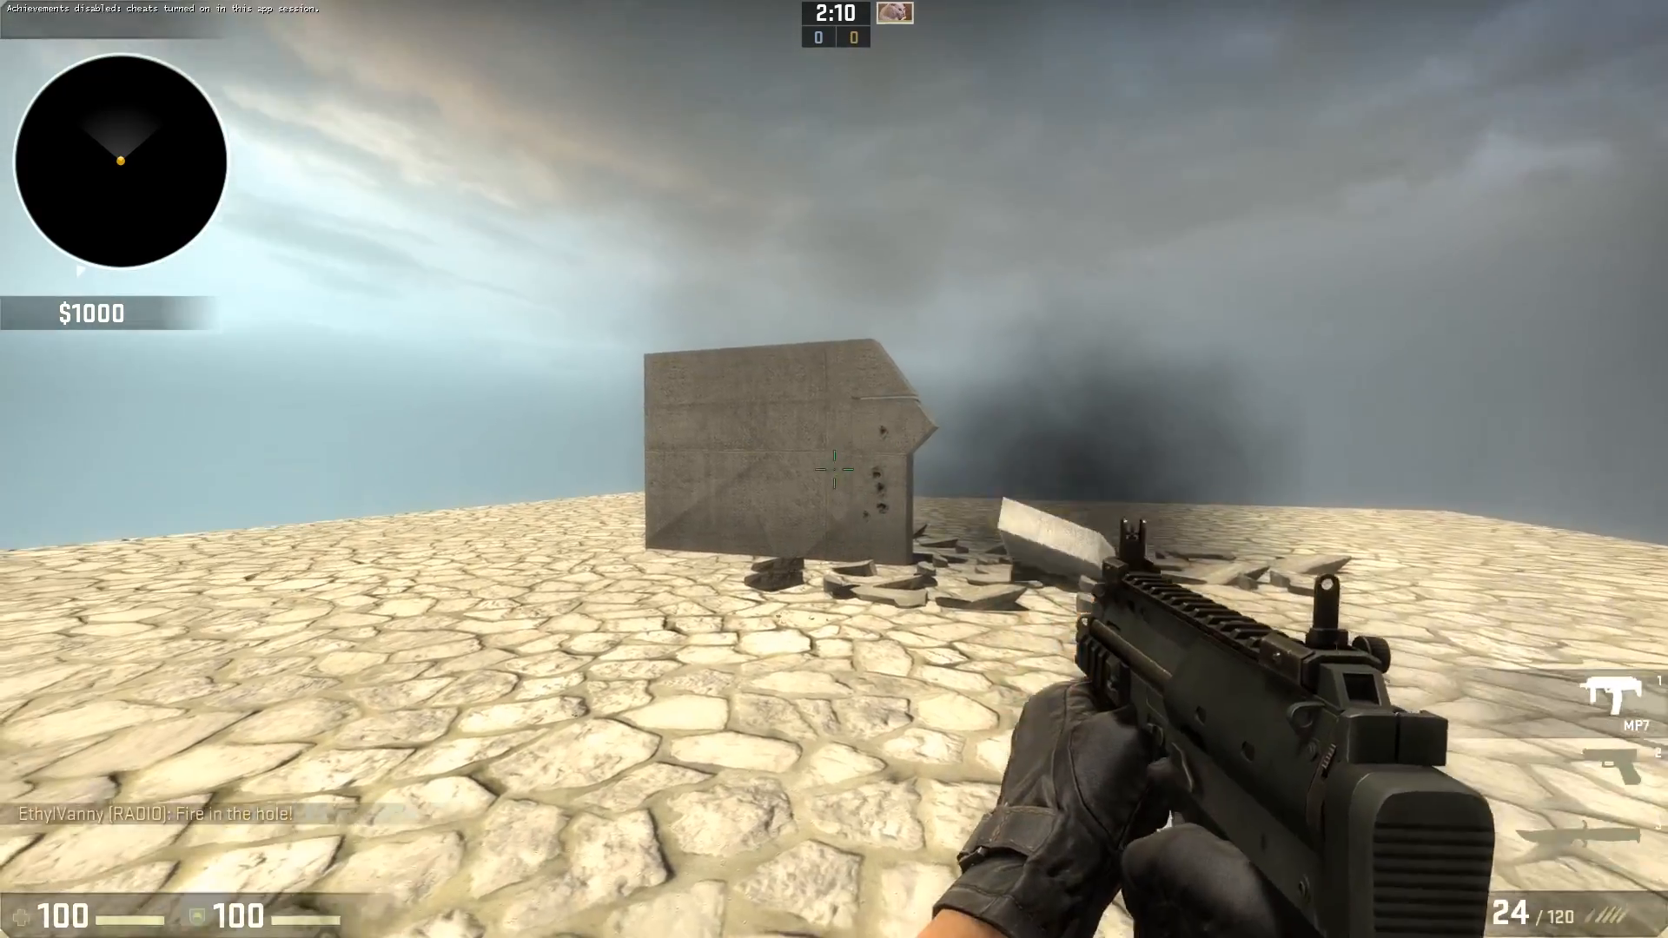
# Keep shooting the remaining wall pieces with the MP7 and the Glock to break them apart.
pyautogui.click(833, 469)
pyautogui.click(834, 469)
pyautogui.click(834, 469)
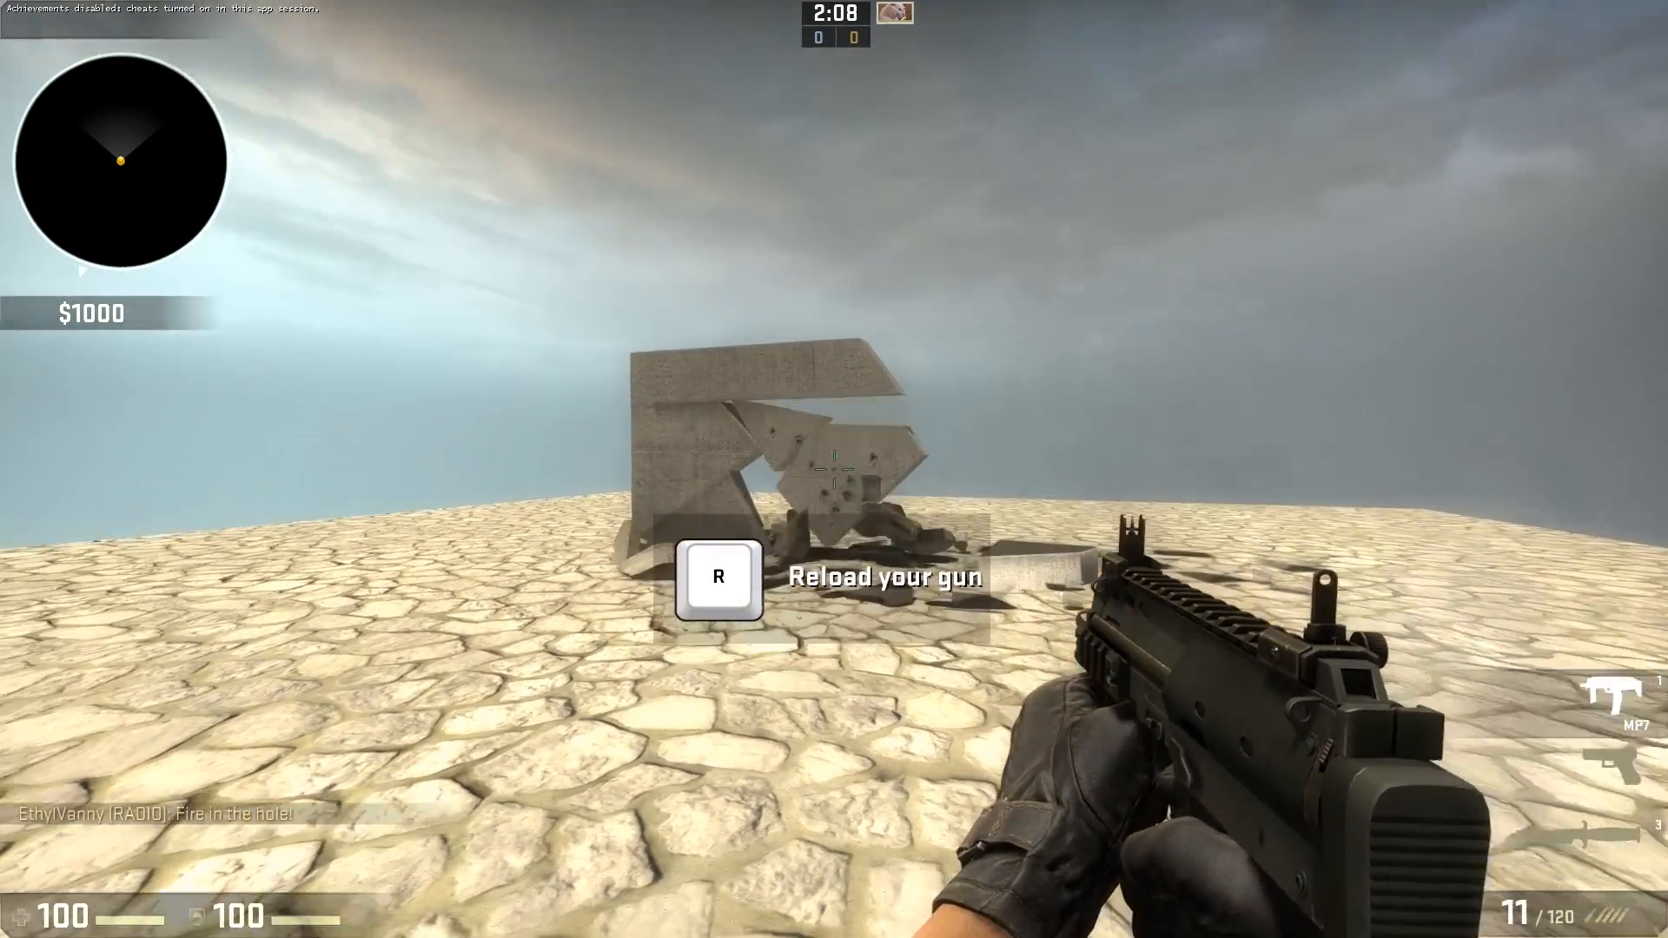
pyautogui.click(834, 469)
pyautogui.press('2')
pyautogui.press('w')
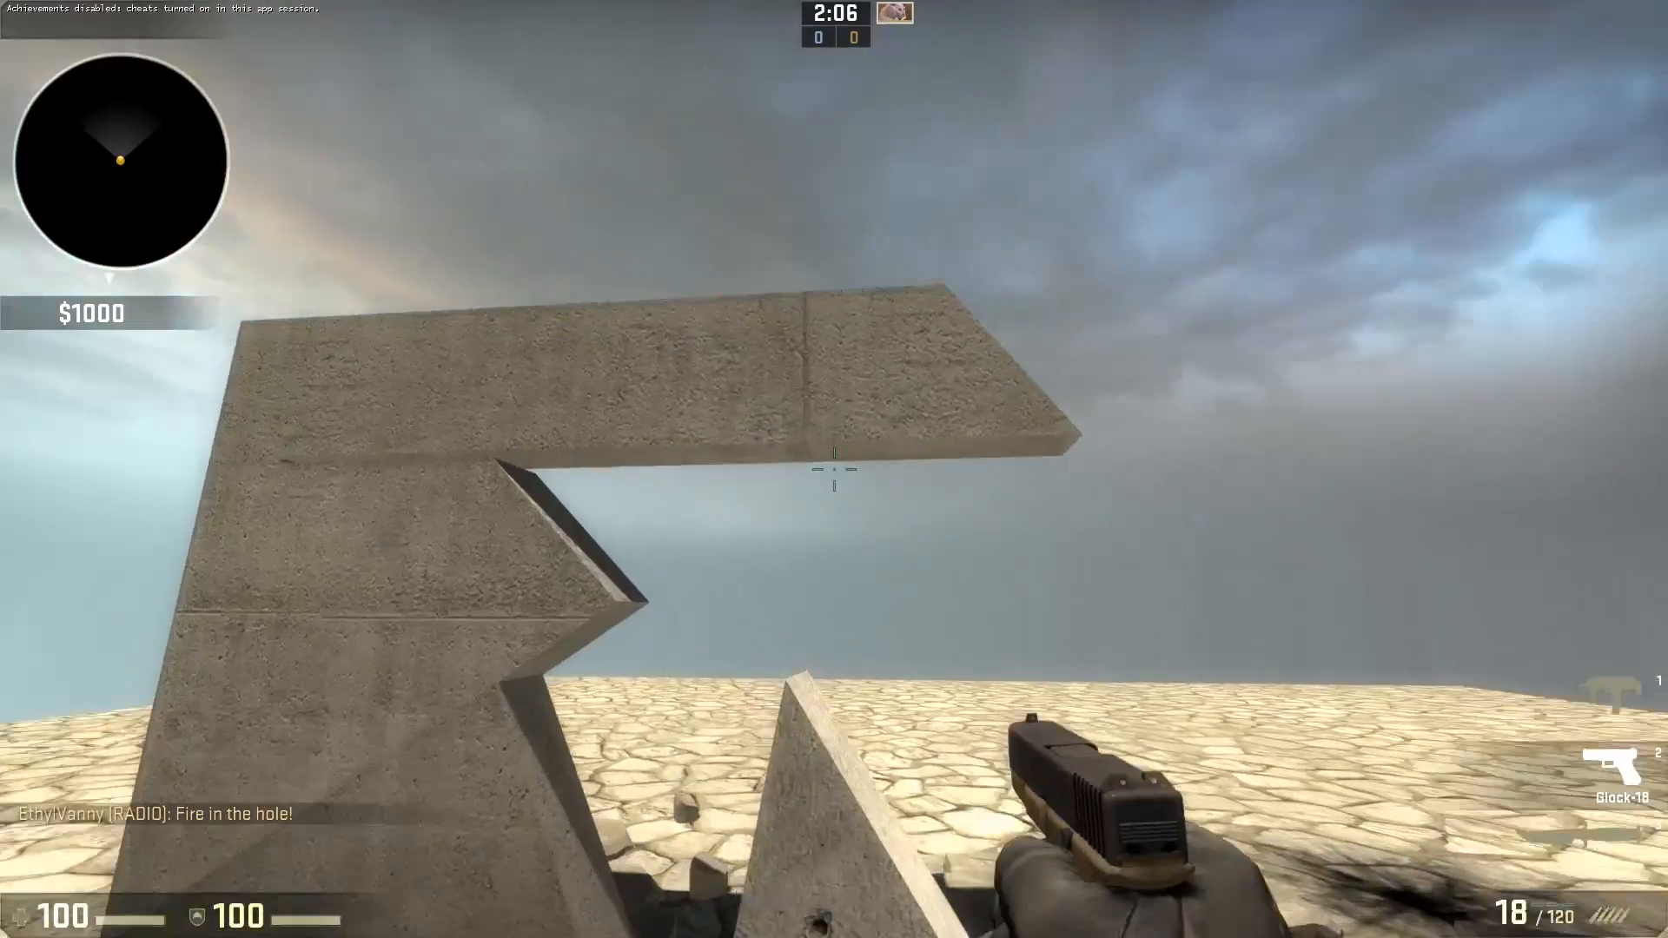
pyautogui.press('s')
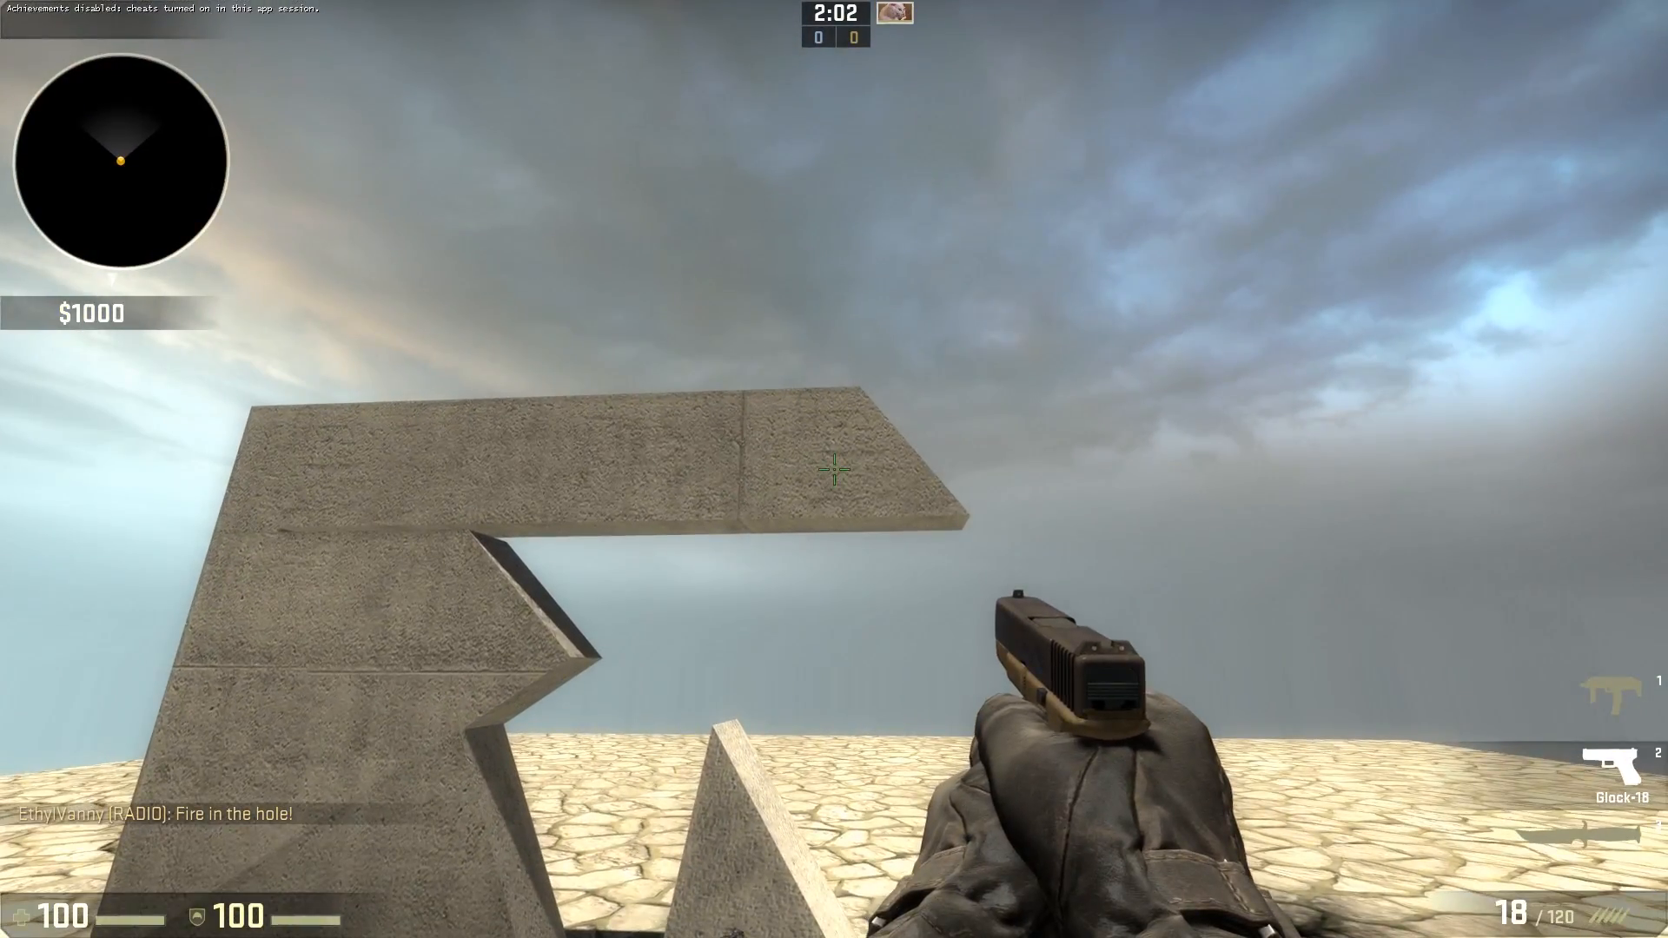
pyautogui.click(834, 469)
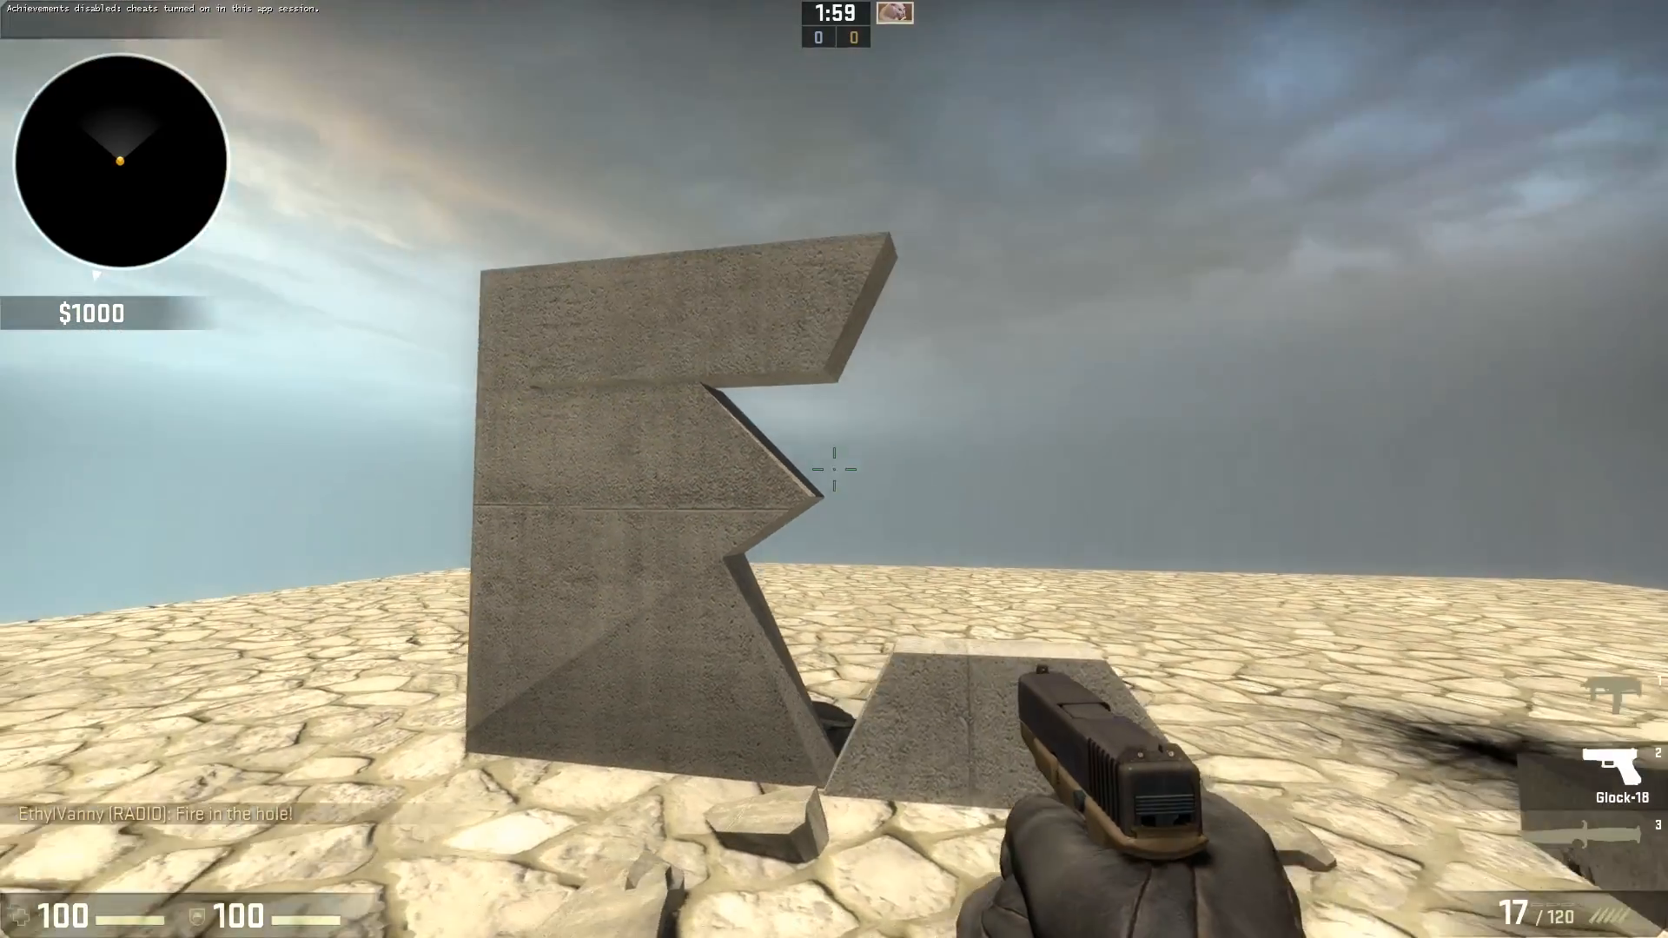
pyautogui.click(834, 469)
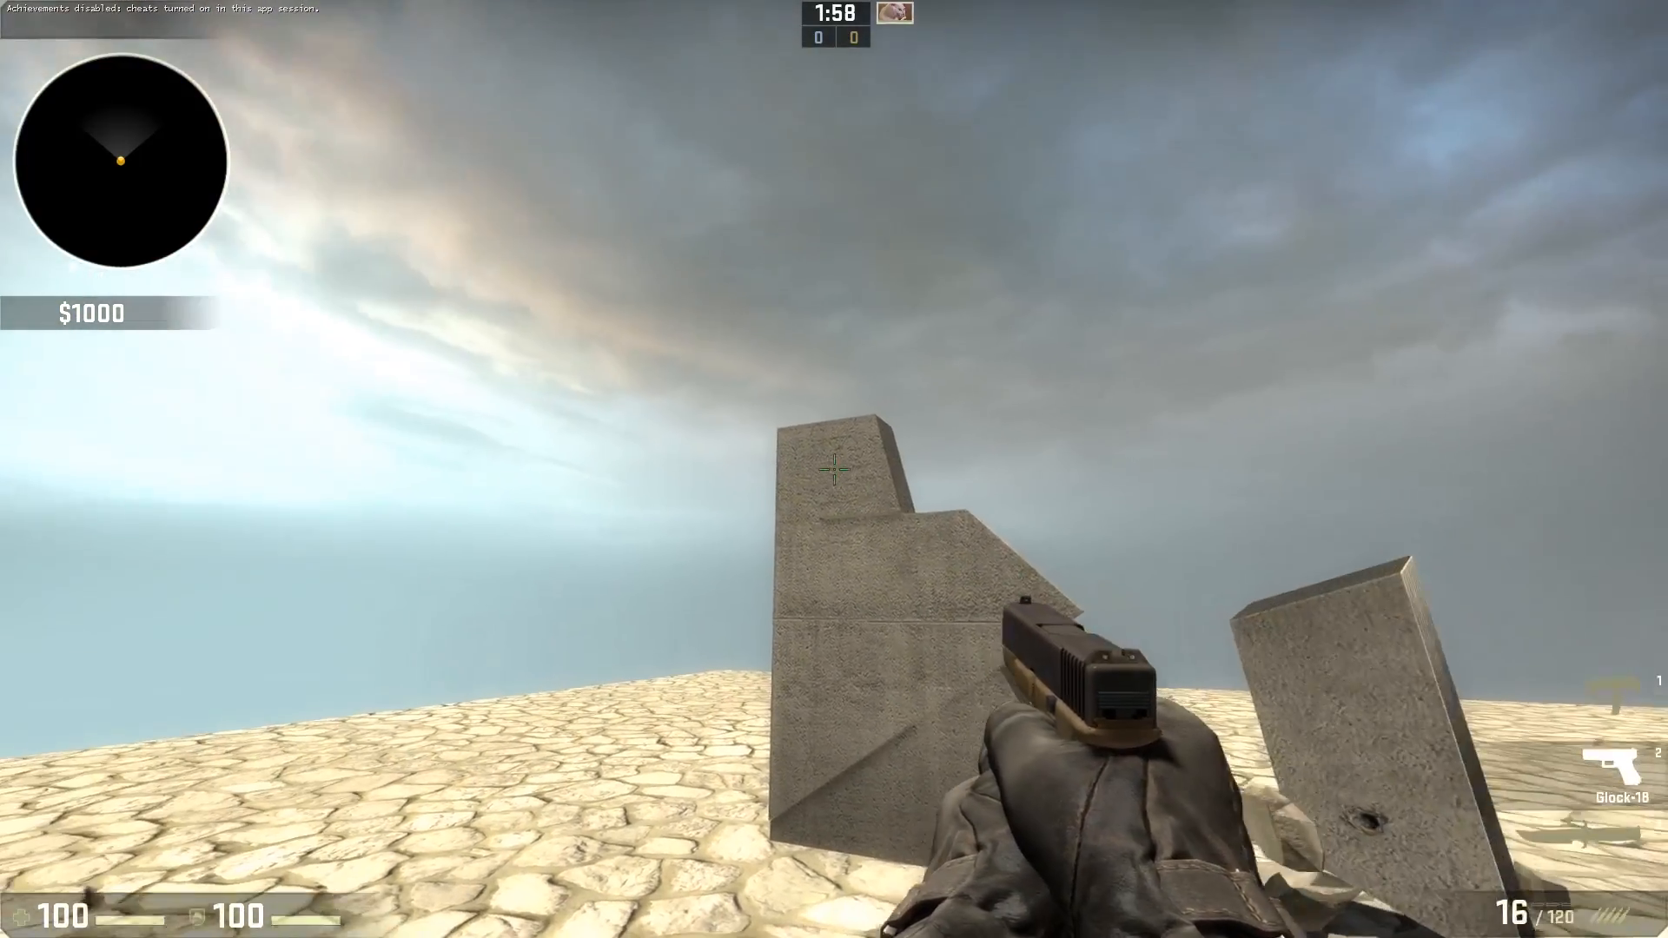
pyautogui.click(834, 470)
pyautogui.click(834, 469)
pyautogui.click(833, 469)
pyautogui.click(834, 469)
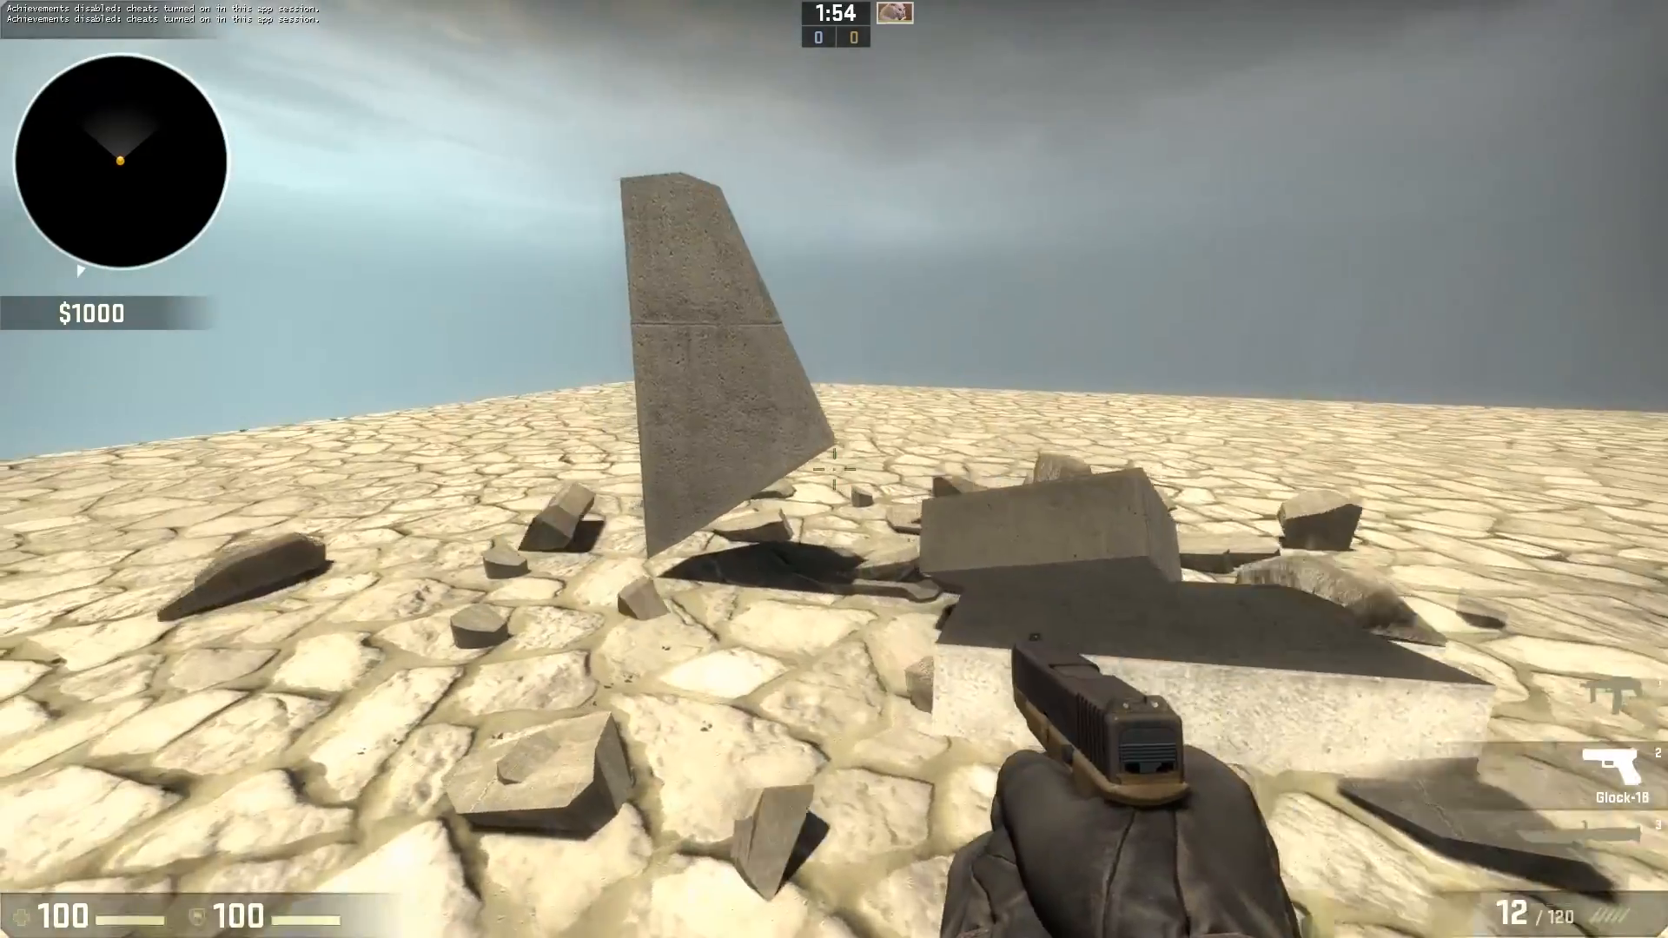
pyautogui.click(834, 469)
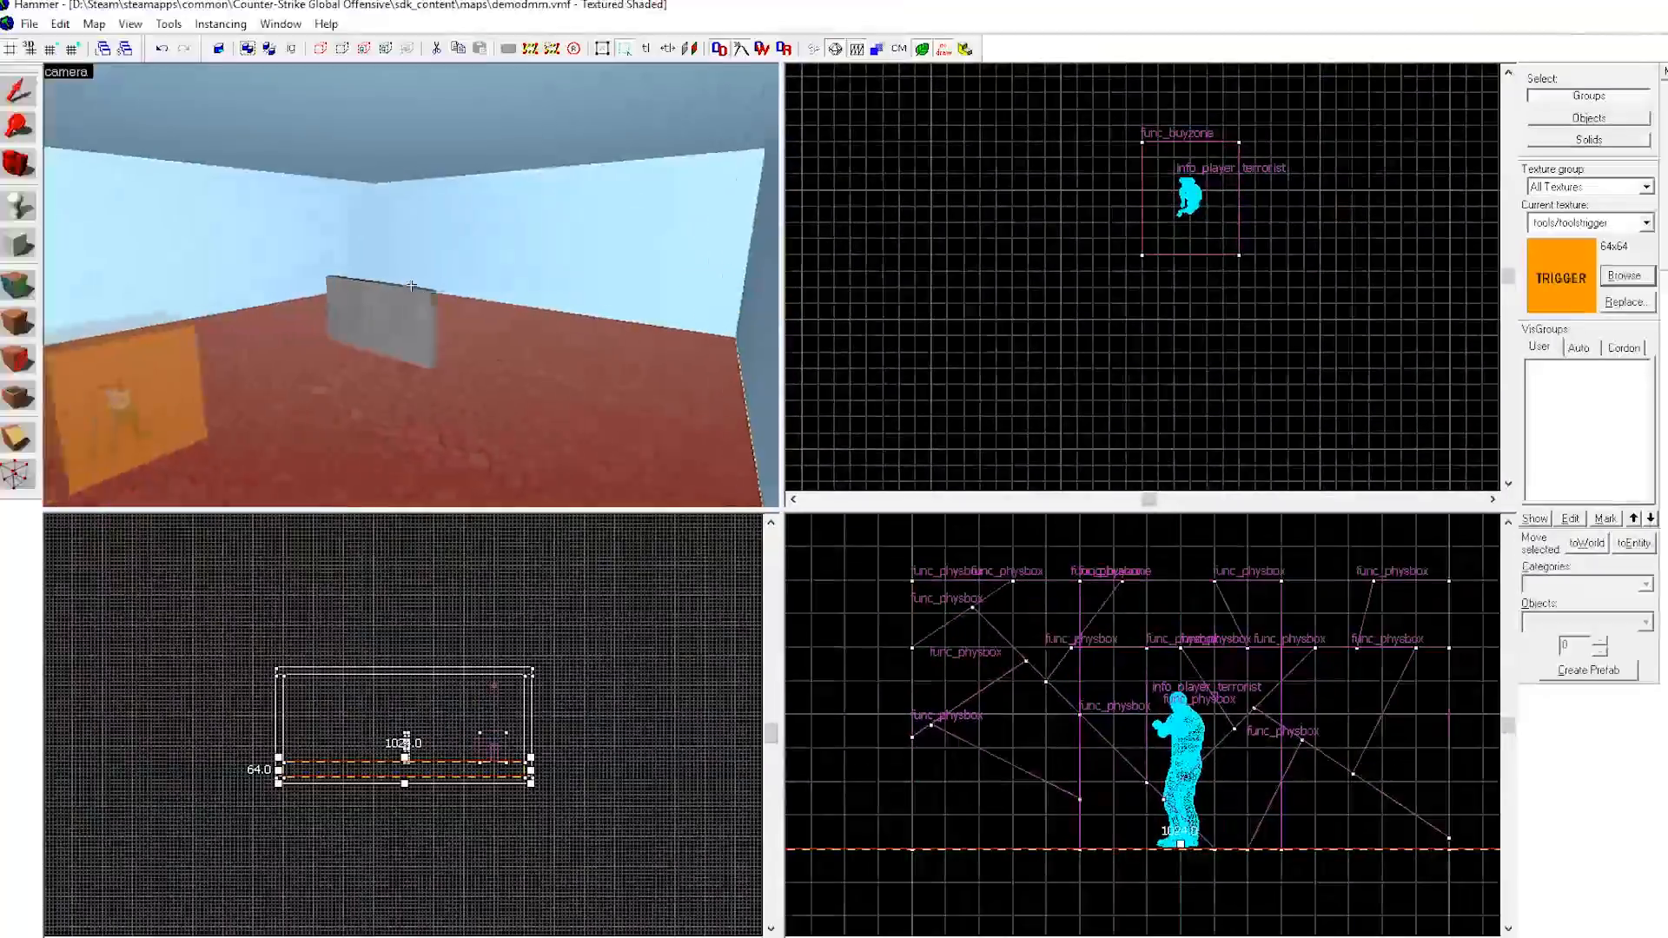
# Back in Hammer, open a wall piece's object properties to review its breakable settings, and close the dialog.
pyautogui.press('d')
pyautogui.press('z')
pyautogui.doubleClick(414, 325)
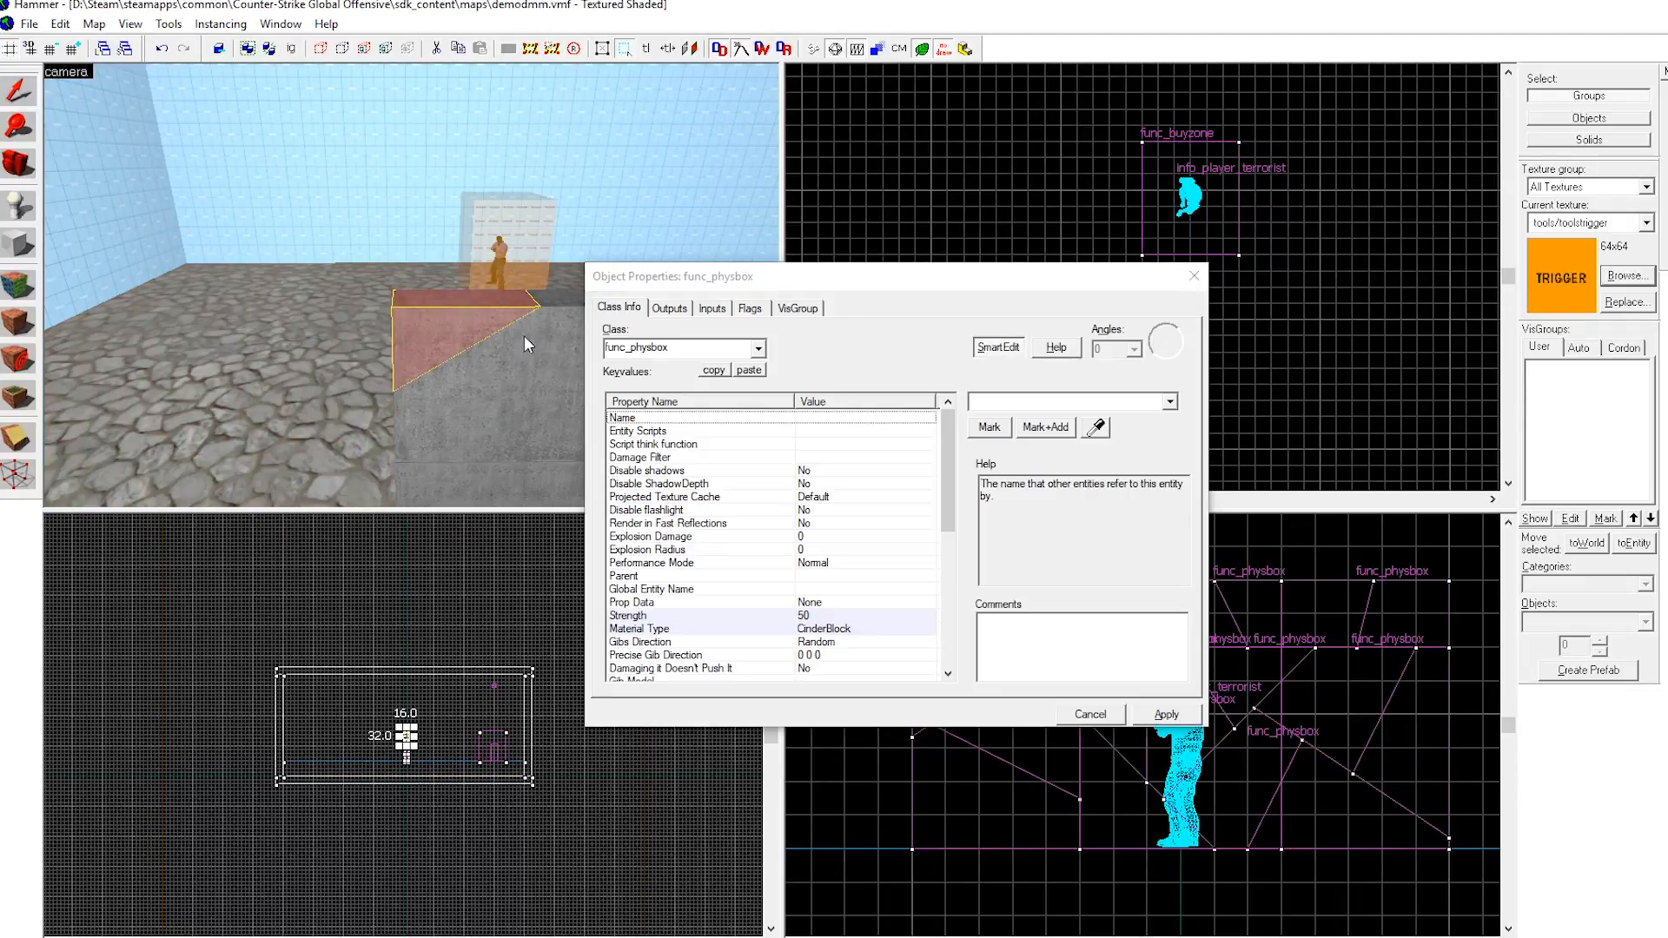
pyautogui.press('z')
pyautogui.press('a')
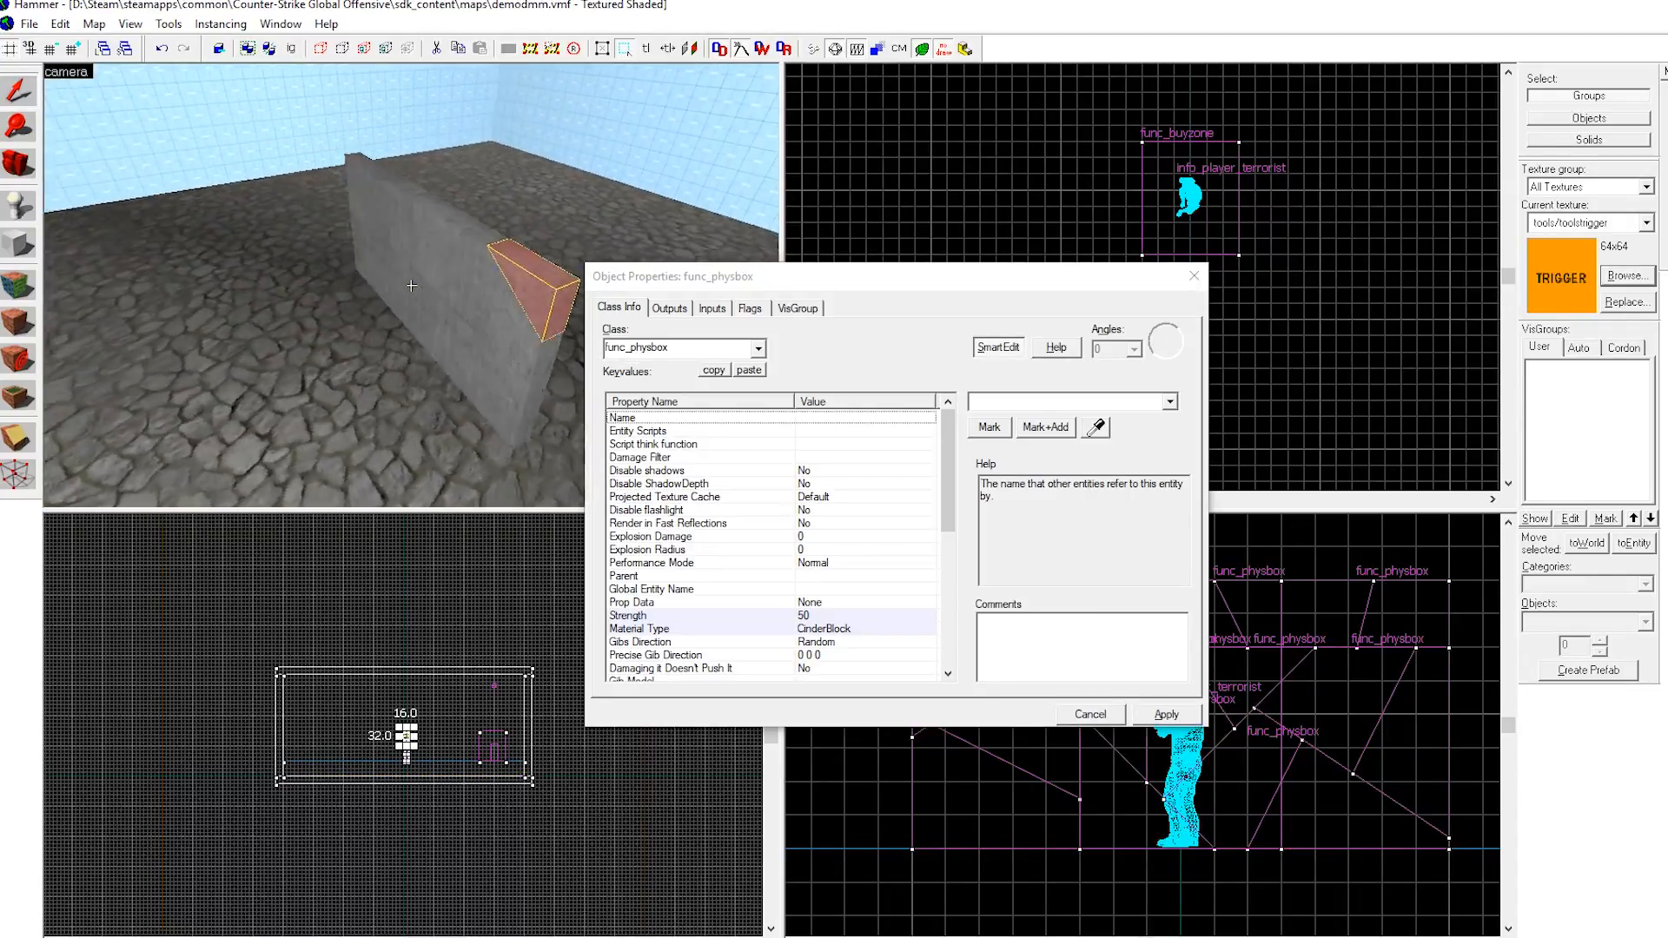
pyautogui.press('z')
pyautogui.click(443, 262)
pyautogui.click(1193, 276)
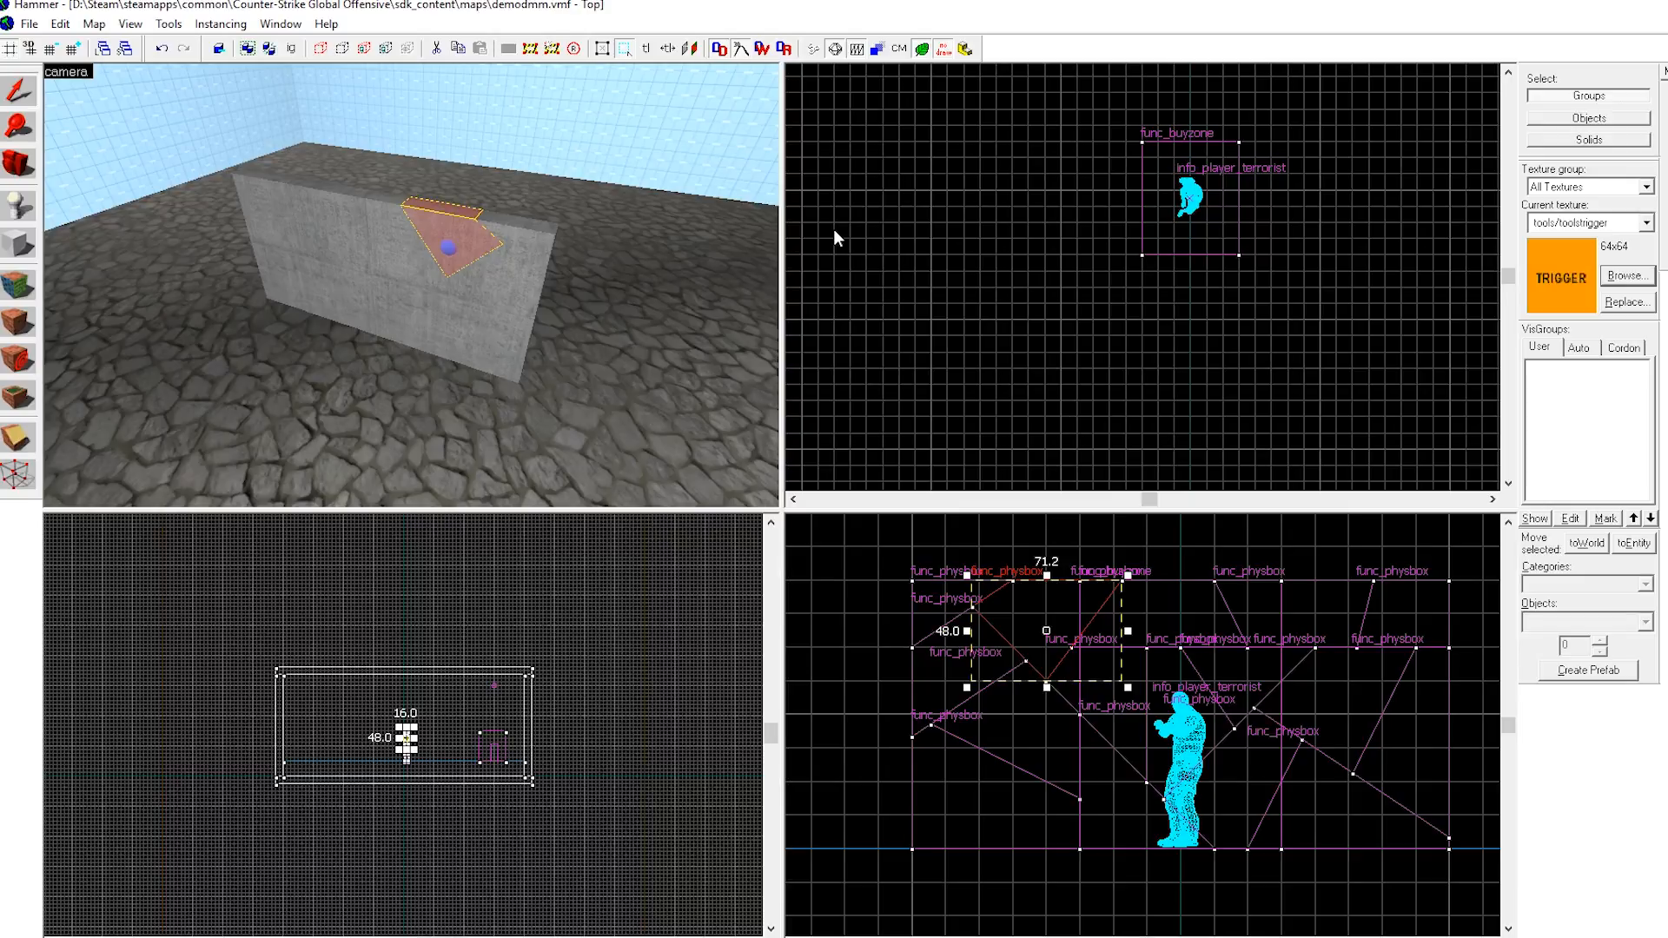
# Select the small triangular wall piece near the top of the wall in the 3D view.
pyautogui.press('z')
pyautogui.press('s')
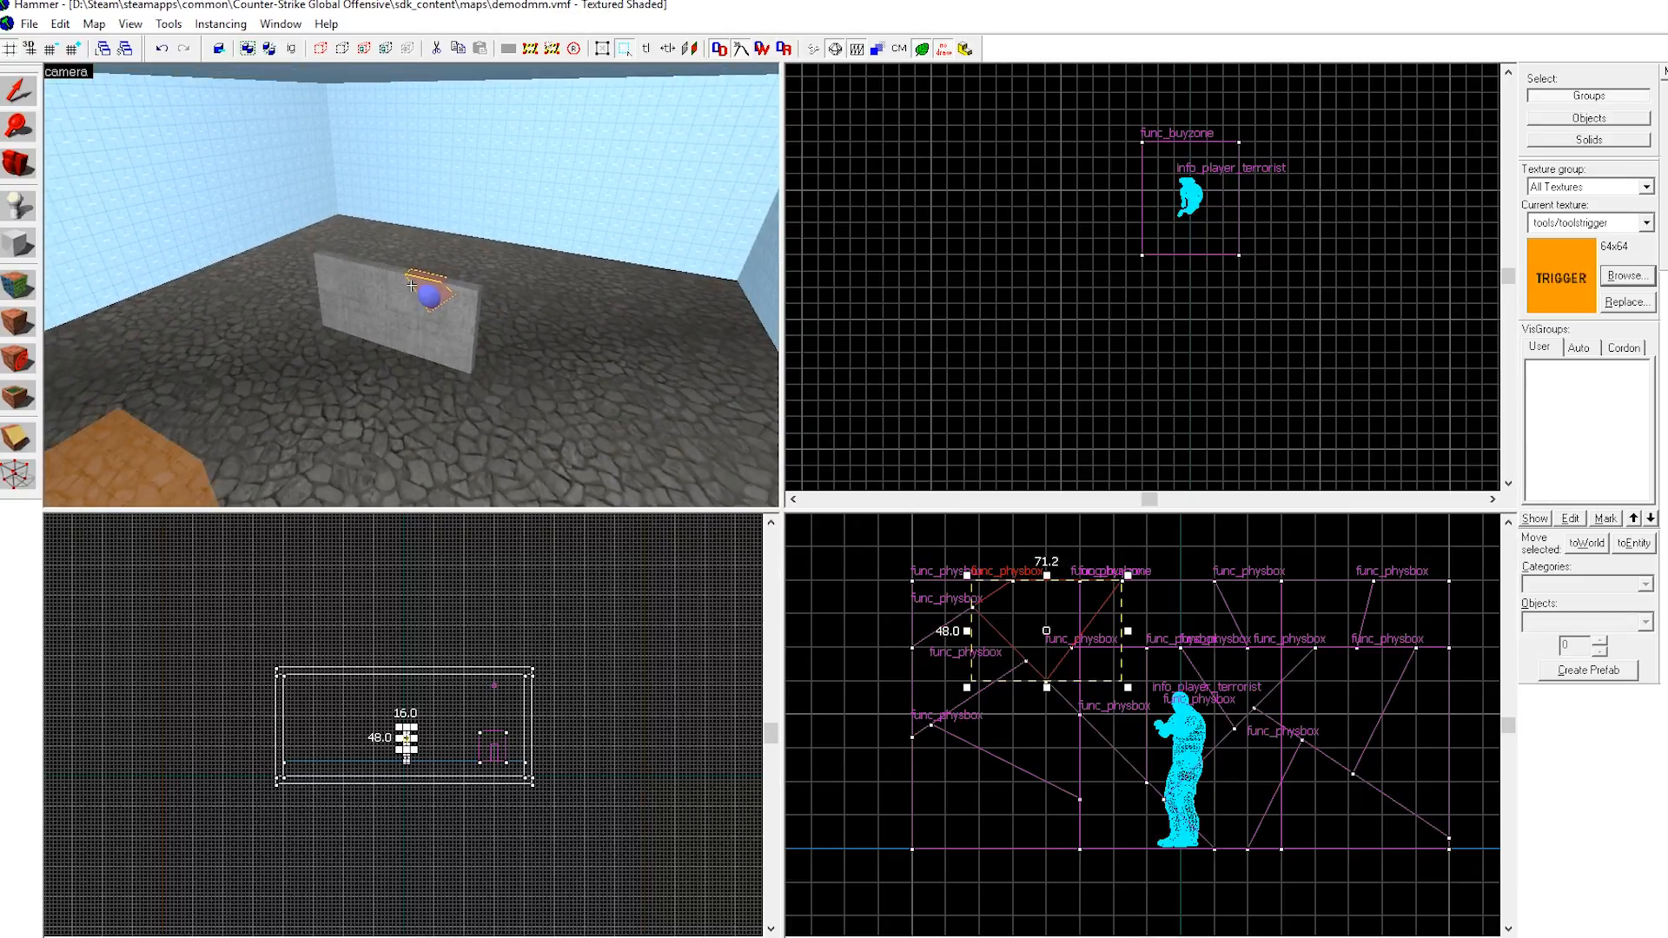
pyautogui.press('d')
pyautogui.press('z')
pyautogui.press('z')
pyautogui.press('z')
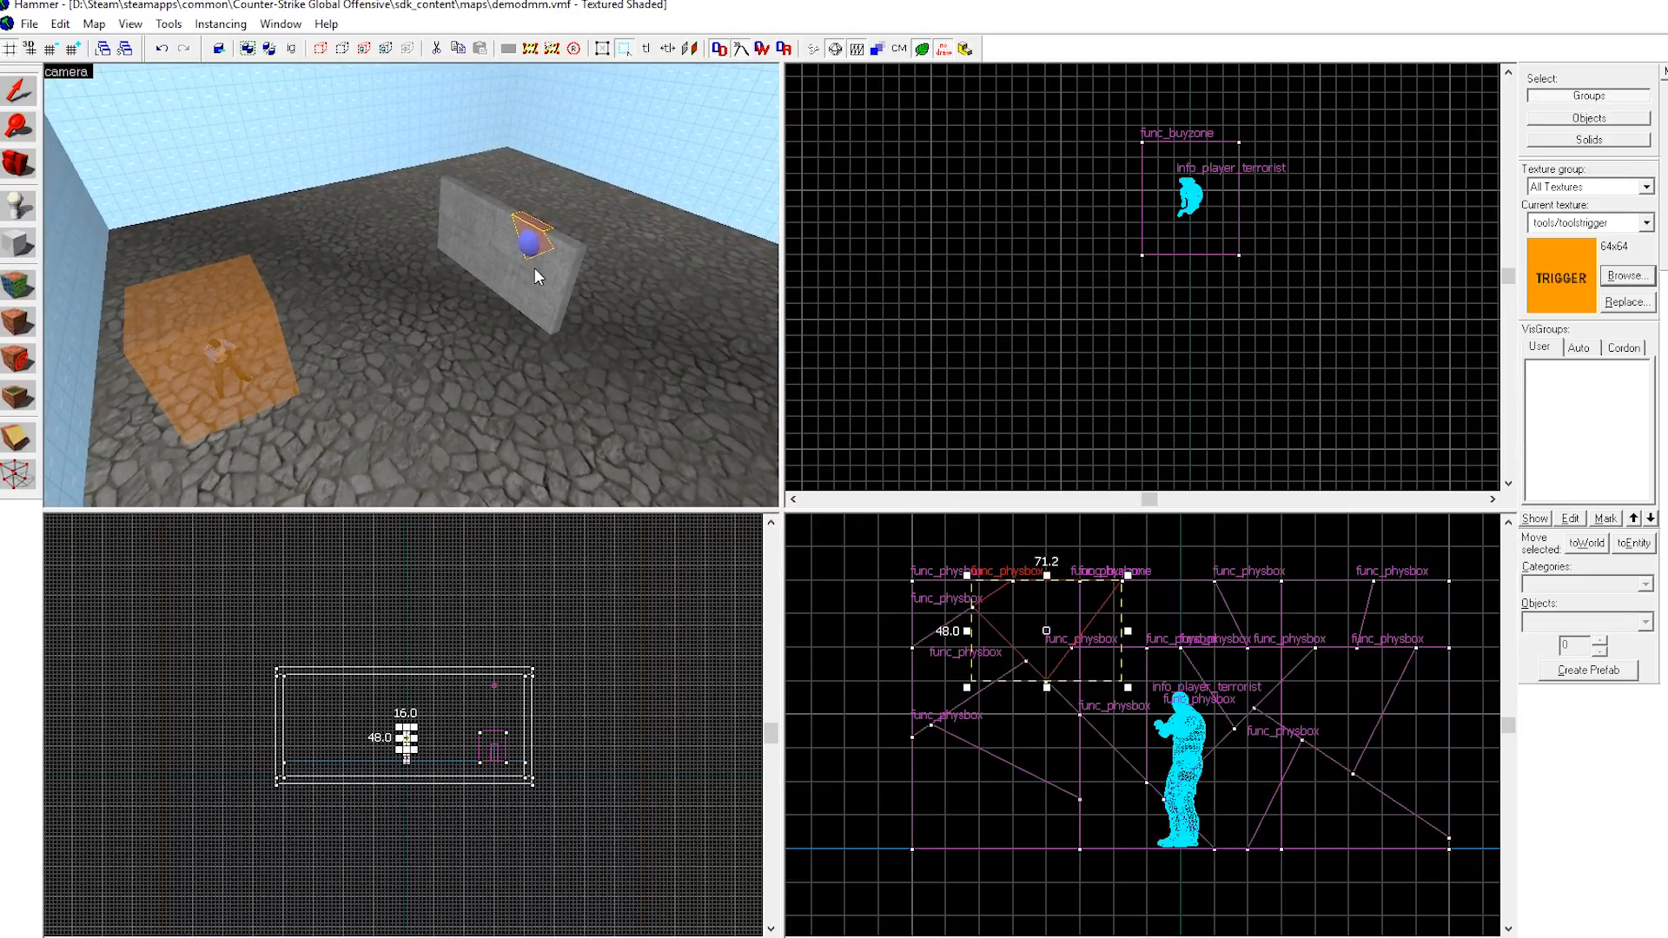
pyautogui.click(534, 269)
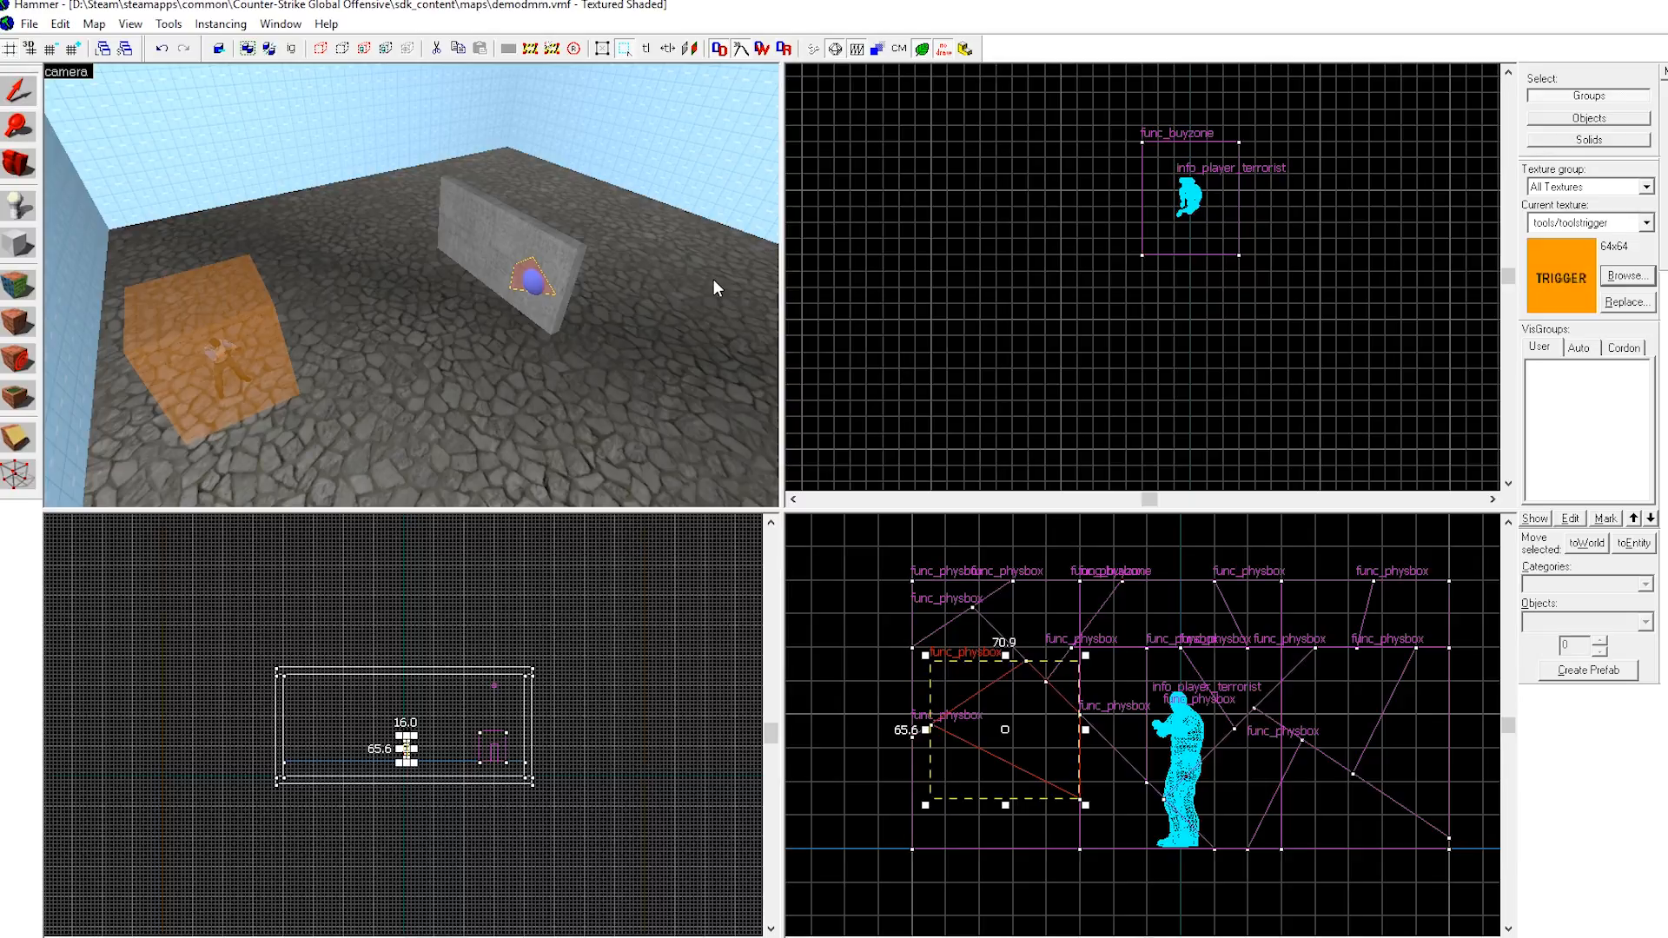